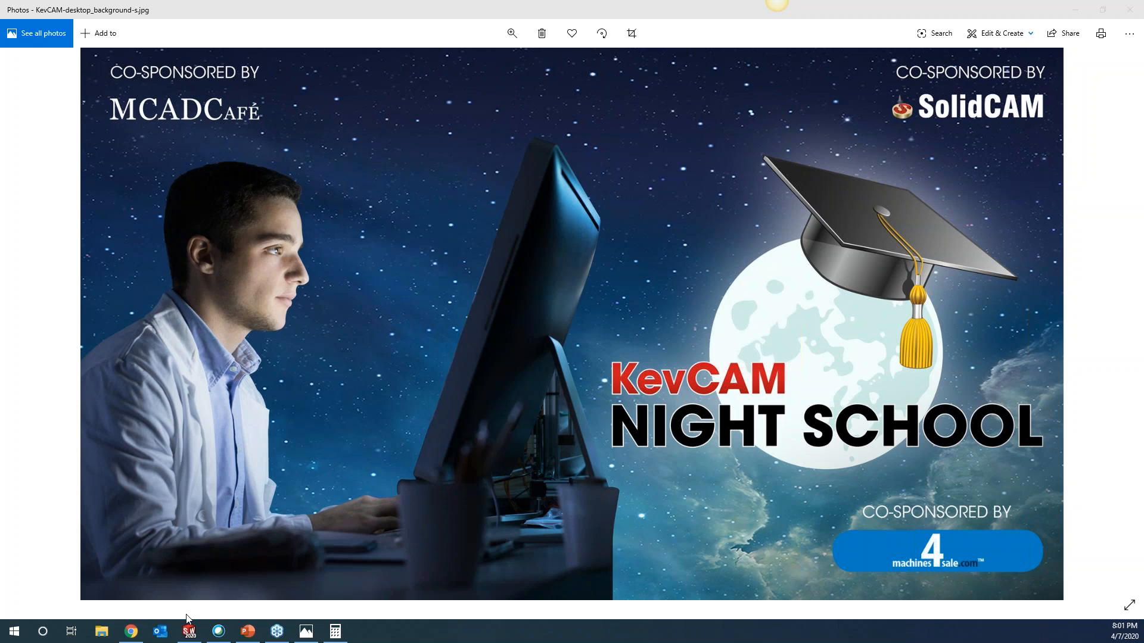
Step: Show the SolidCAM University channel's uploaded videos in the browser, and minimize the browser and the photo viewer to reveal SOLIDWORKS
left_click(134, 635)
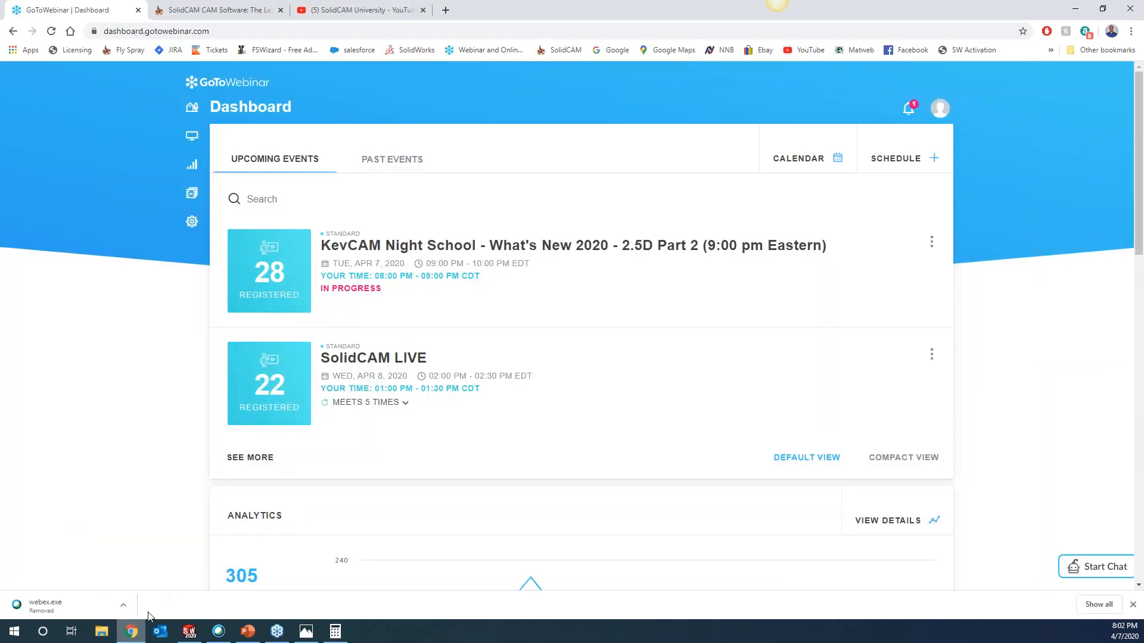
left_click(381, 10)
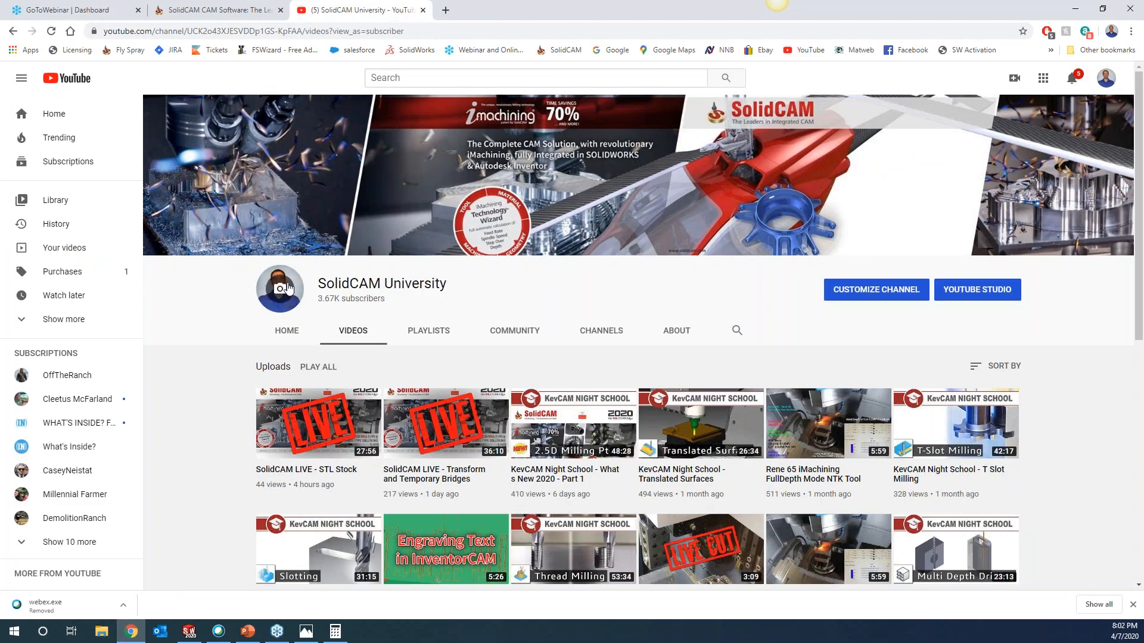
scroll(600, 352, "down", 2)
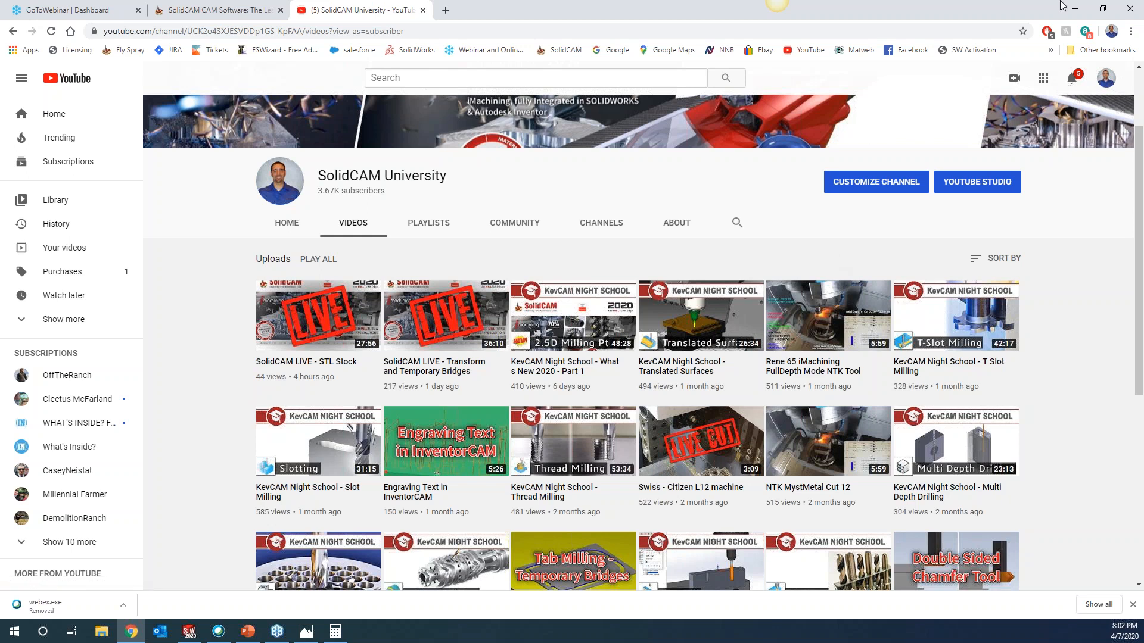
left_click(1079, 8)
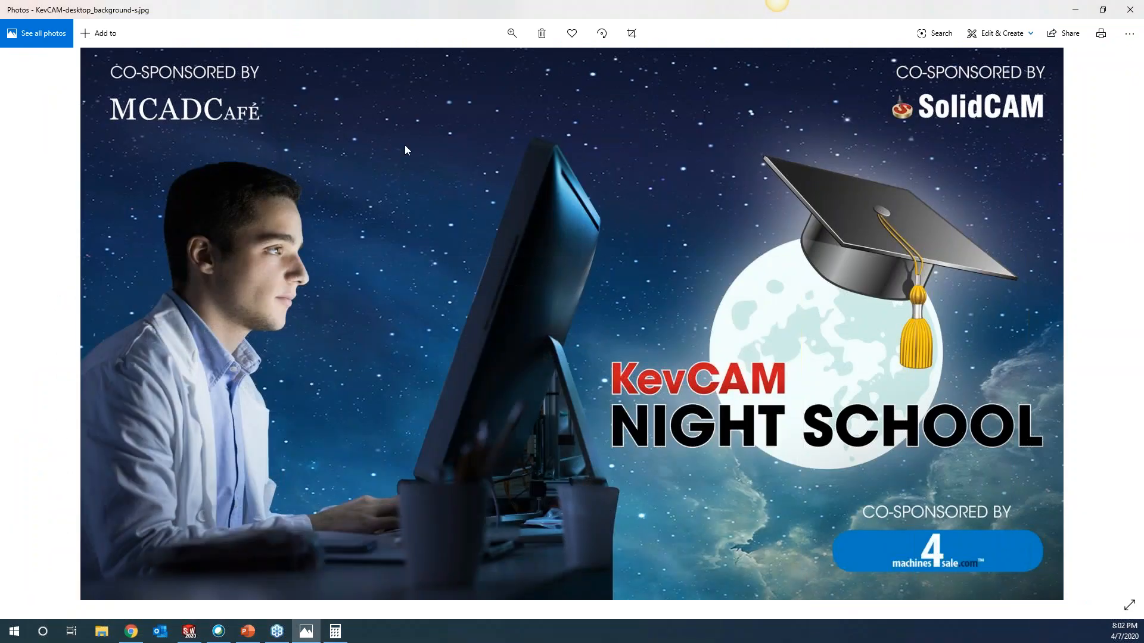
left_click(1078, 9)
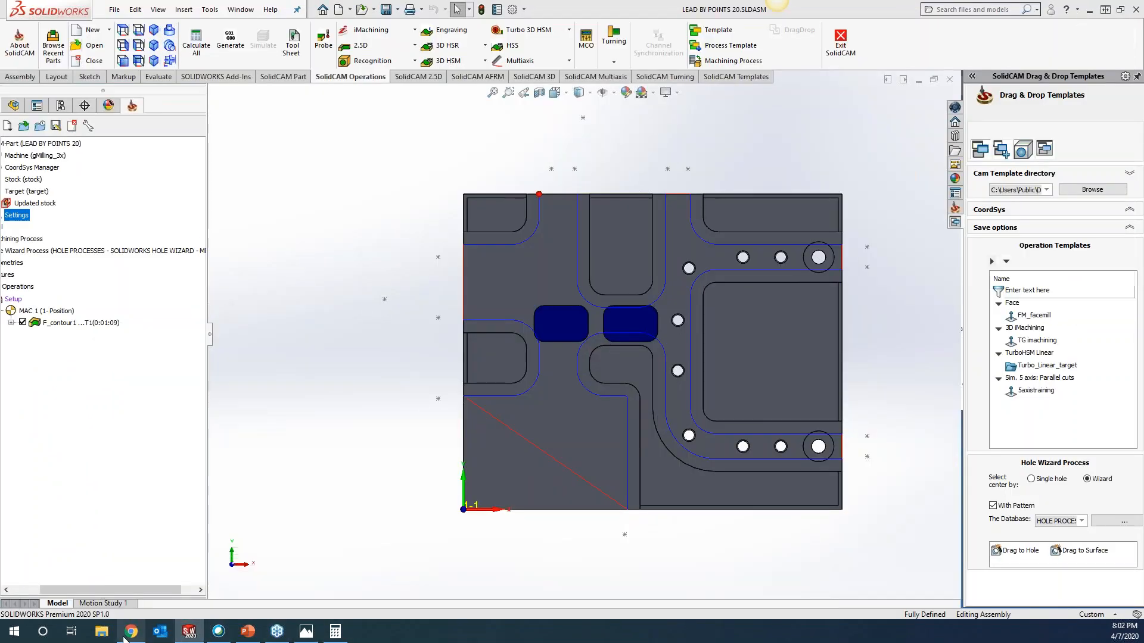
Step: Return to the browser, search the SolidCAM website for "live" and look through the search results
left_click(131, 631)
key("ctrl+shift+Tab")
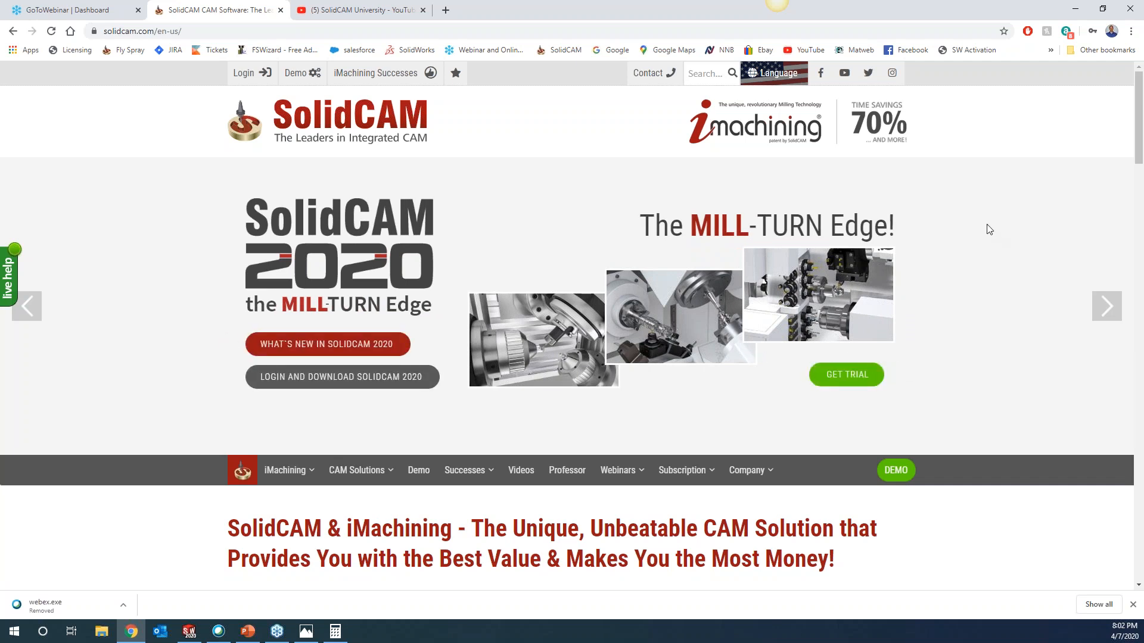
left_click(704, 73)
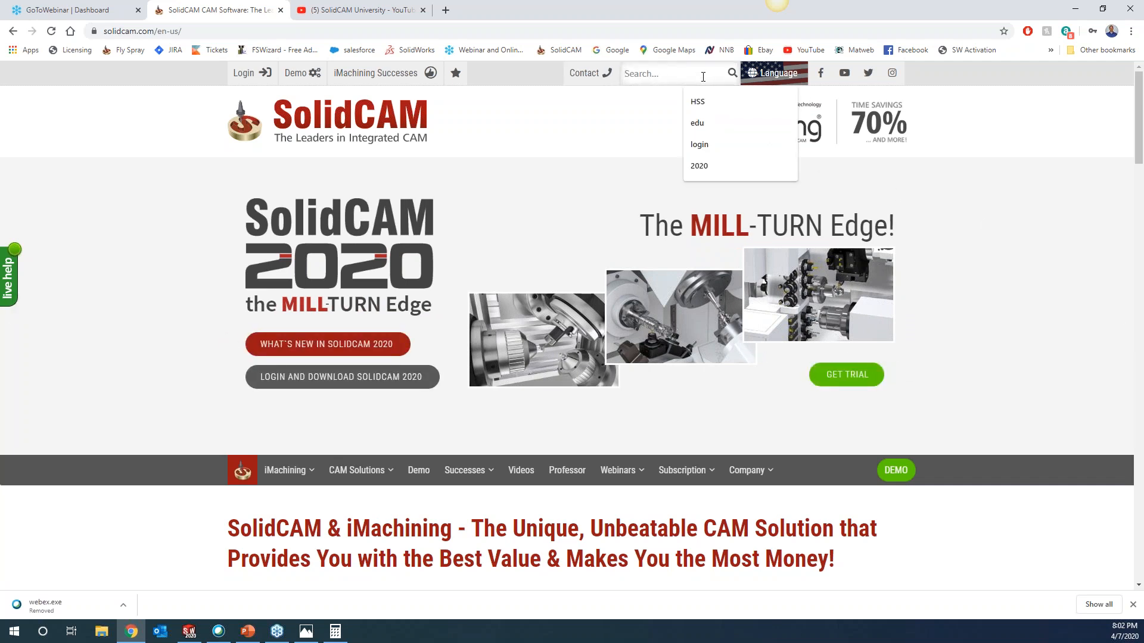
type("live")
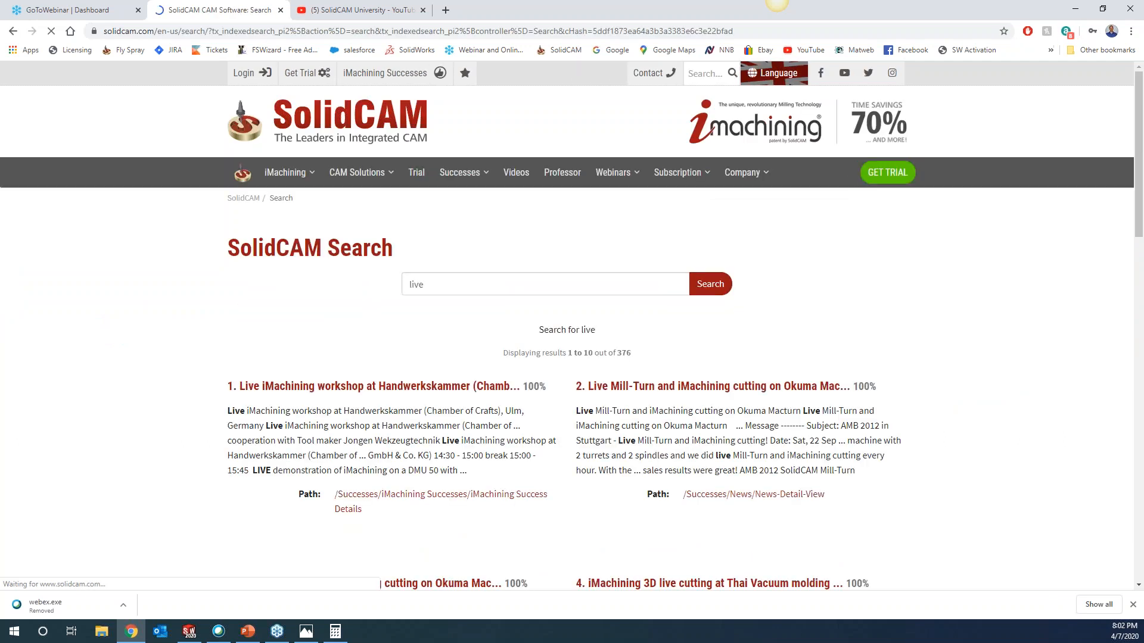
scroll(572, 326, "down", 2)
scroll(572, 326, "down", 3)
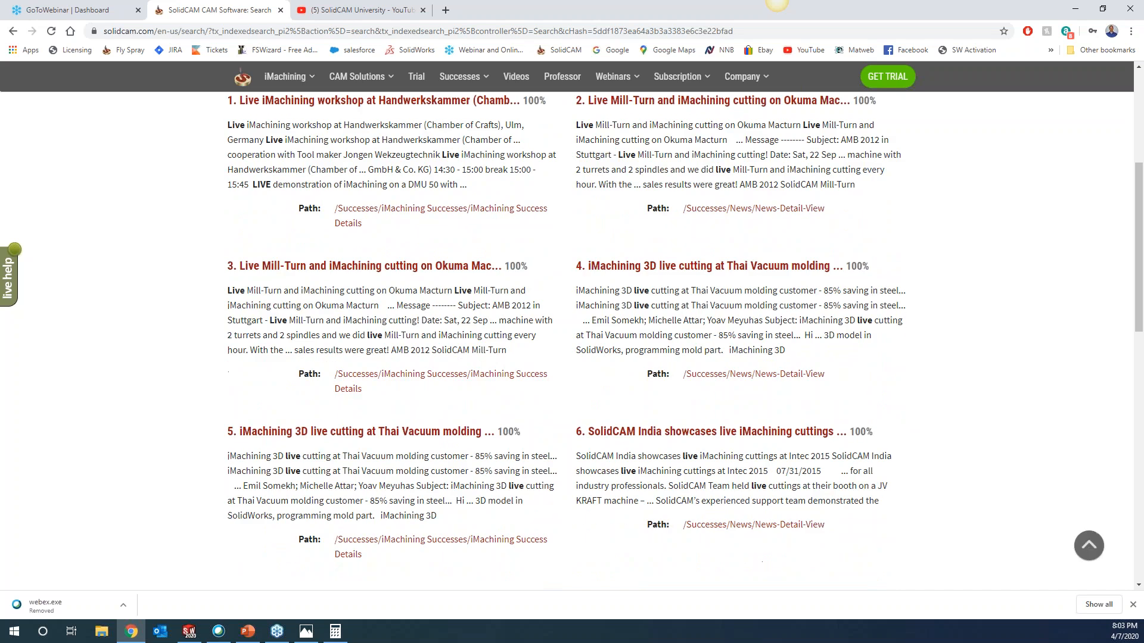
scroll(916, 462, "up", 4)
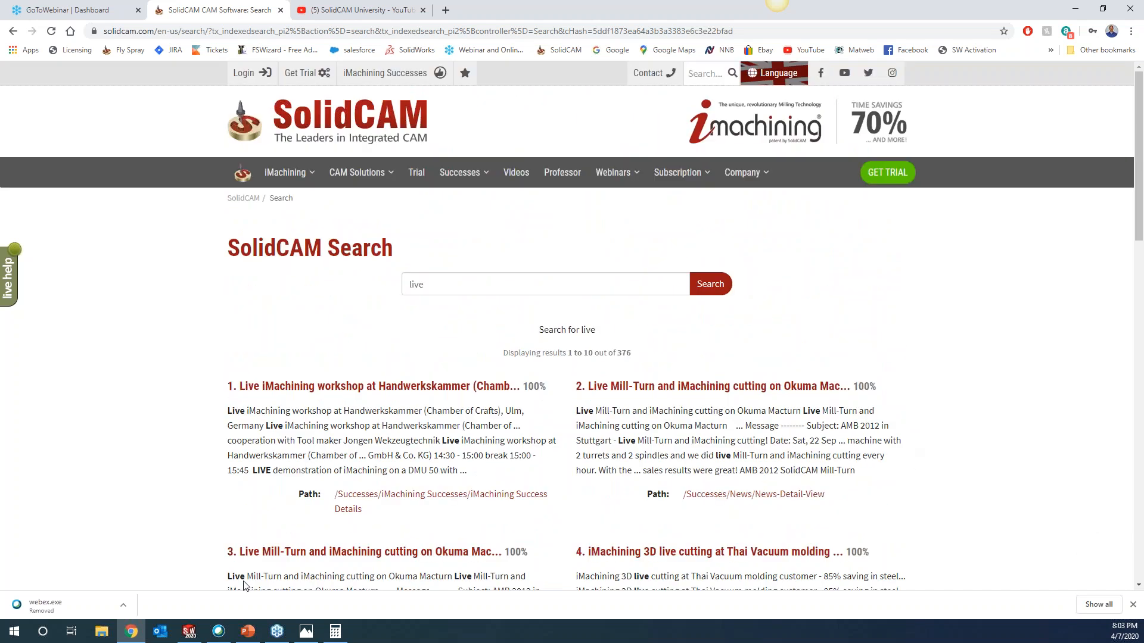
Step: Switch to Outlook, copy the registration link from the SolidCAM Live training meeting, close the meeting and dismiss all reminders
left_click(161, 634)
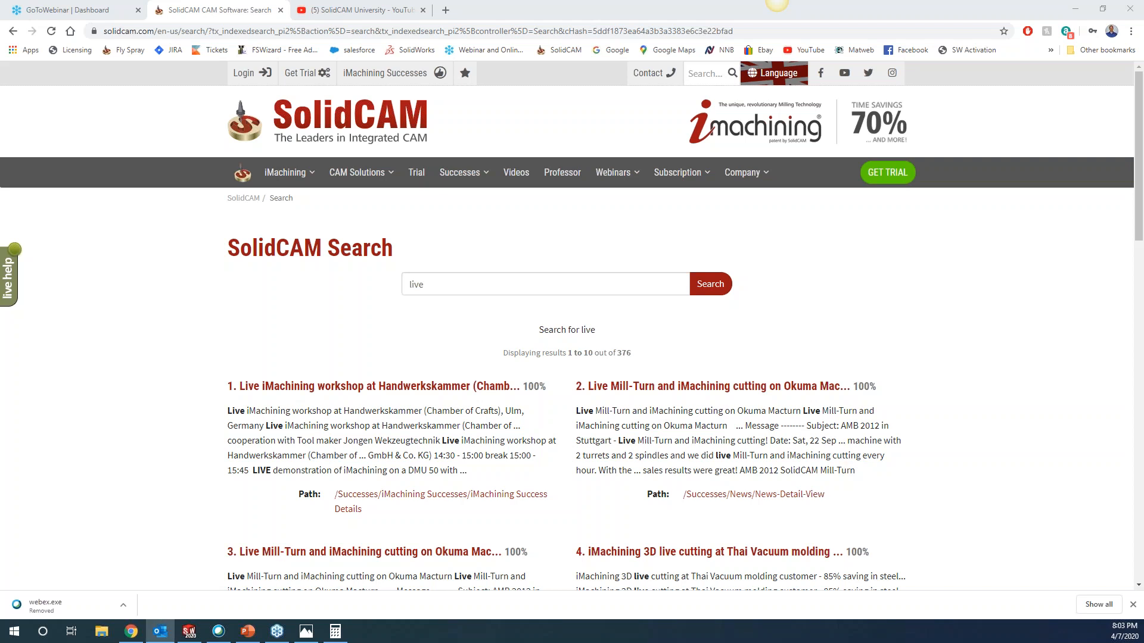
left_click_drag(247, 323, 8, 326)
key("ctrl+c")
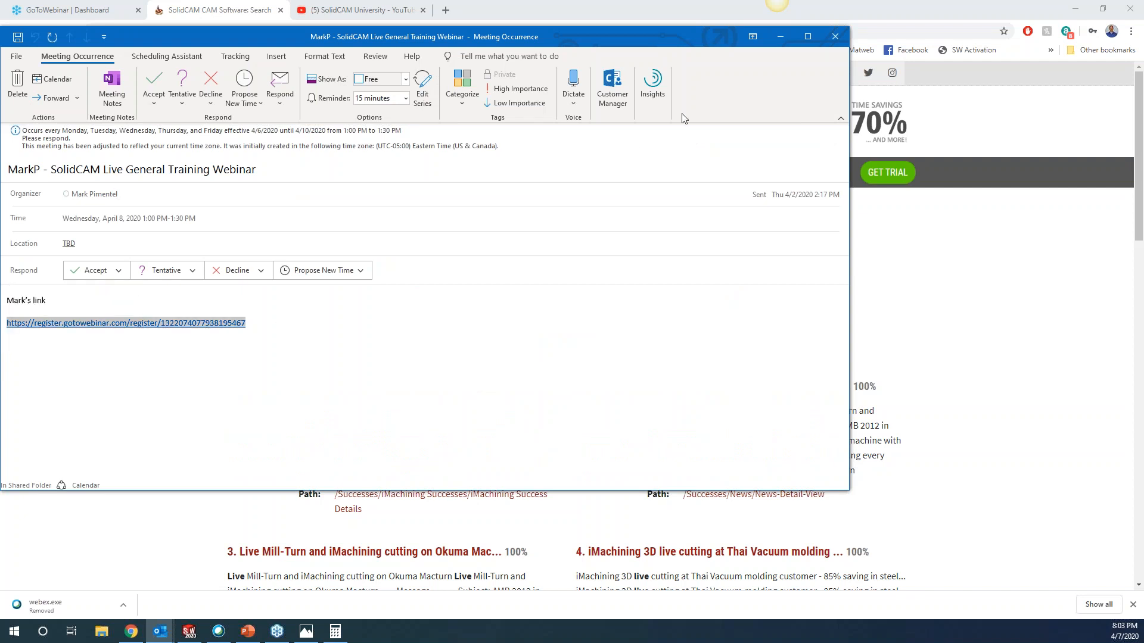
left_click(836, 37)
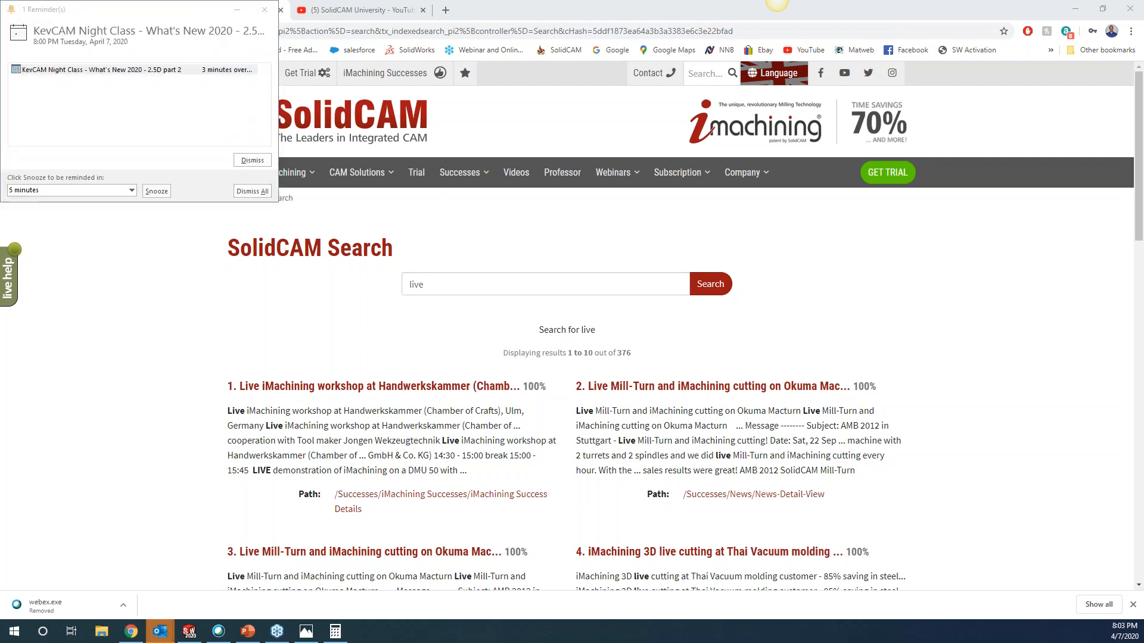
left_click(252, 191)
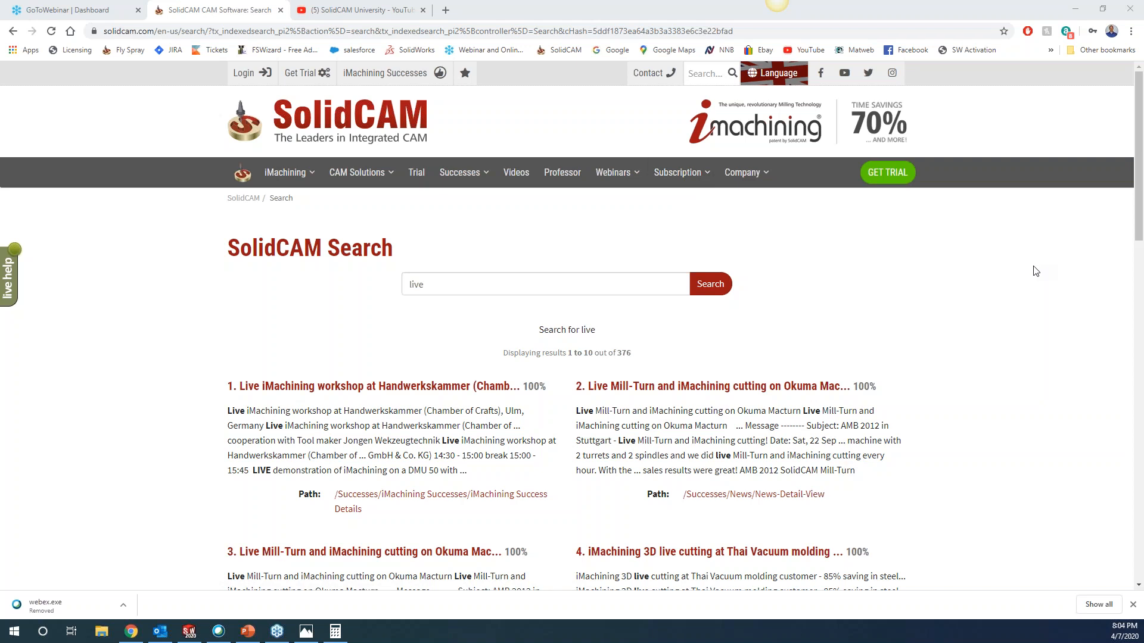
Step: Minimize the browser to return to SOLIDWORKS and examine Sketch1 with its points placed around the plate
left_click(357, 10)
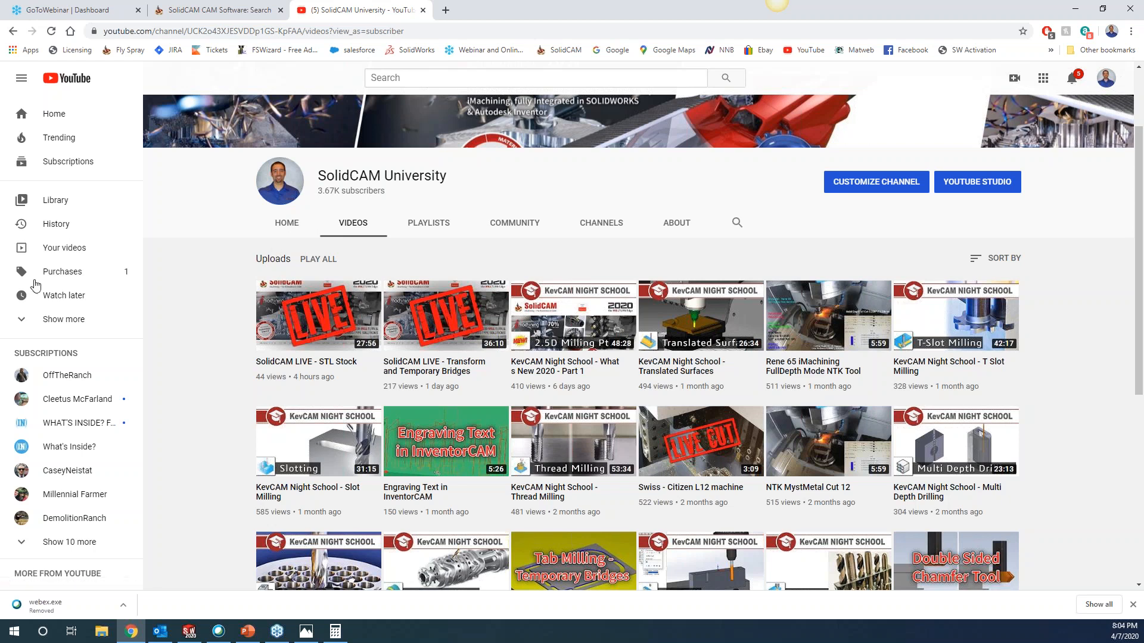
left_click(1075, 8)
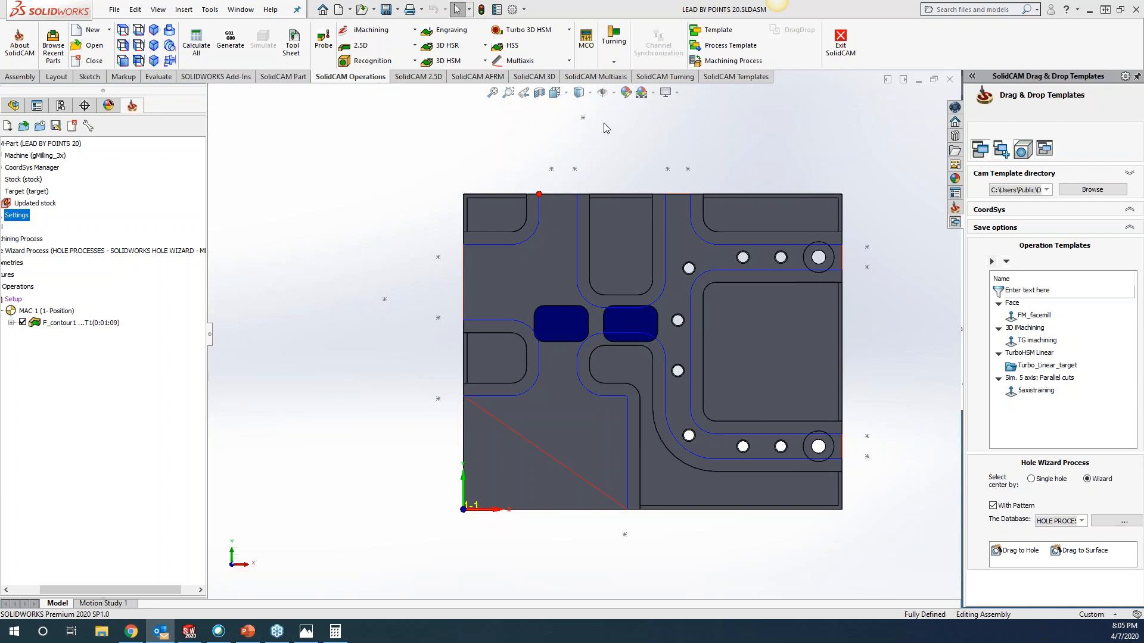
left_click(13, 105)
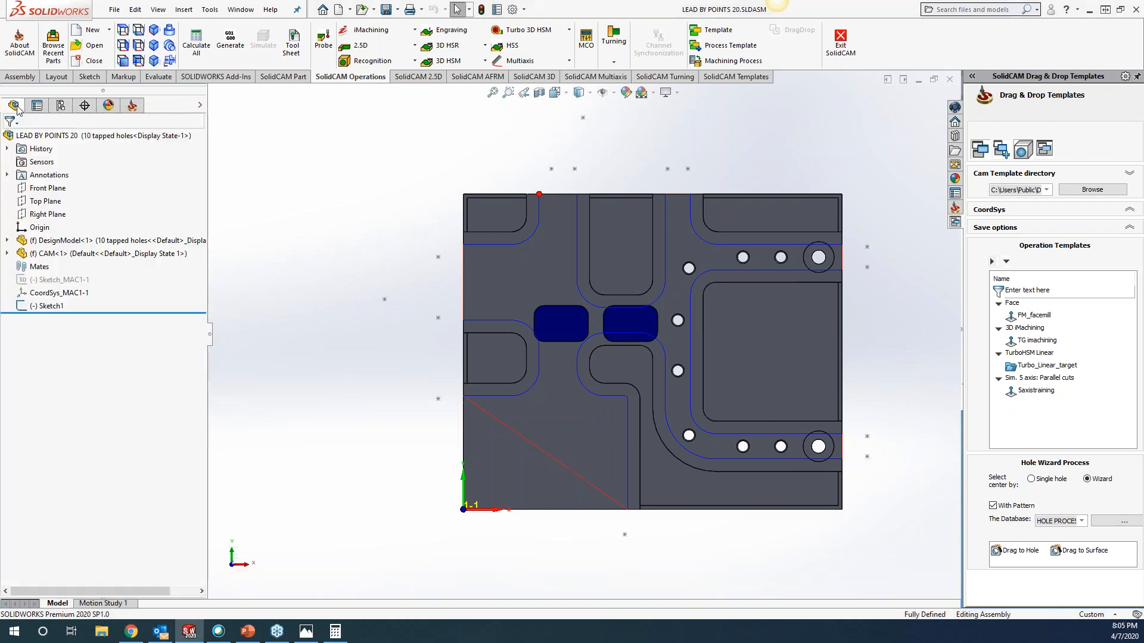
left_click(48, 309)
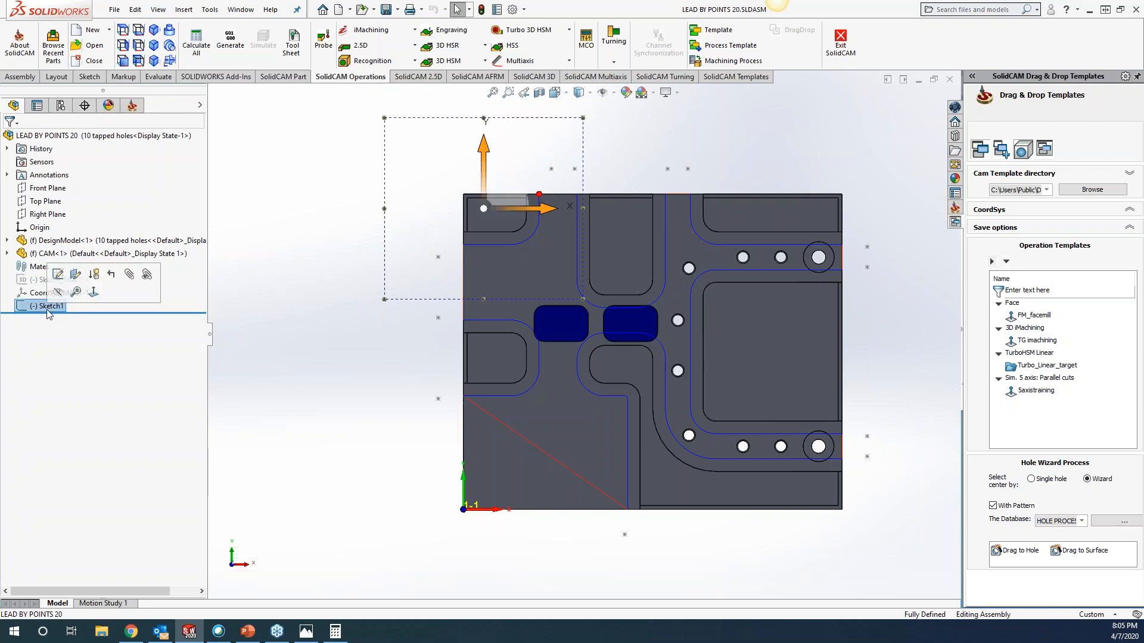
left_click(296, 409)
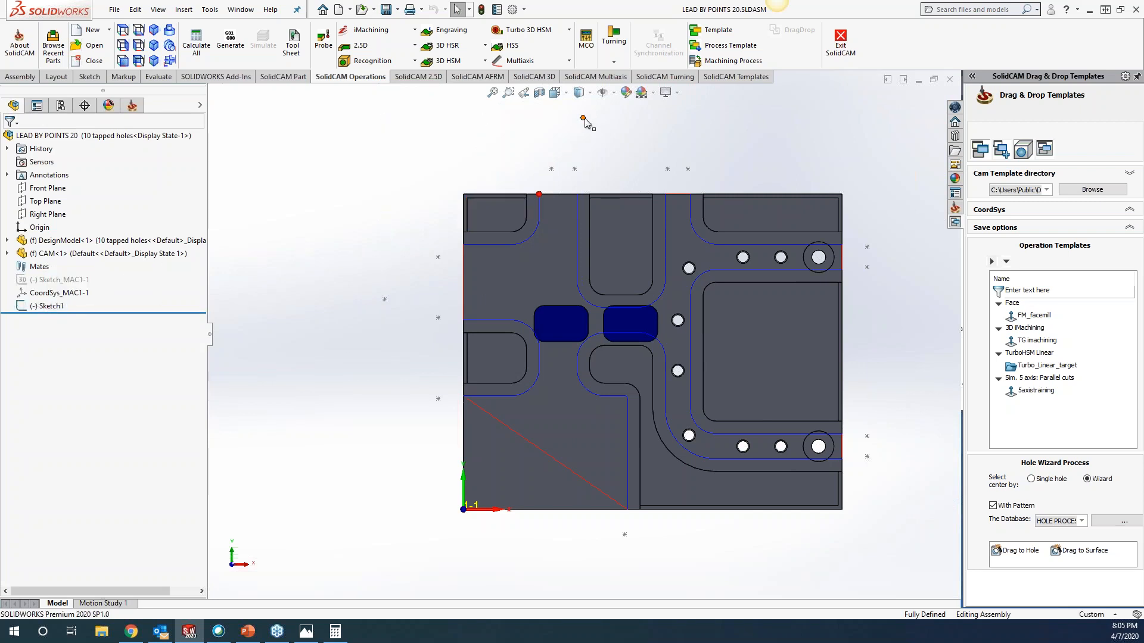
left_click(384, 299)
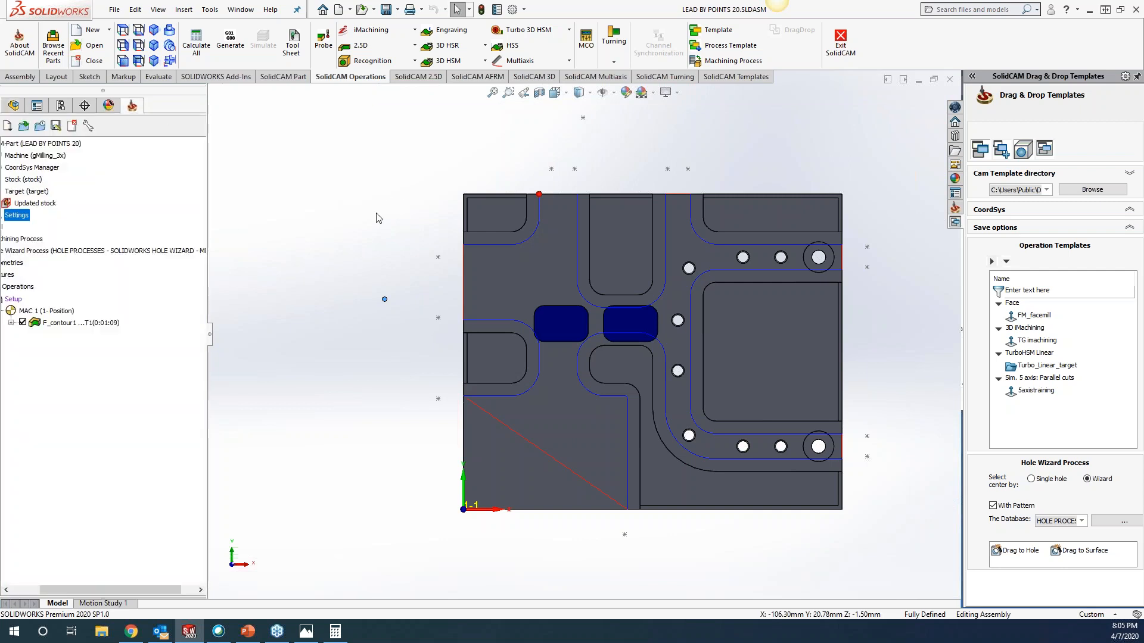
Step: Open the F_contour1 profile operation for editing and set its lead-in type to Point
right_click(76, 326)
left_click(71, 325)
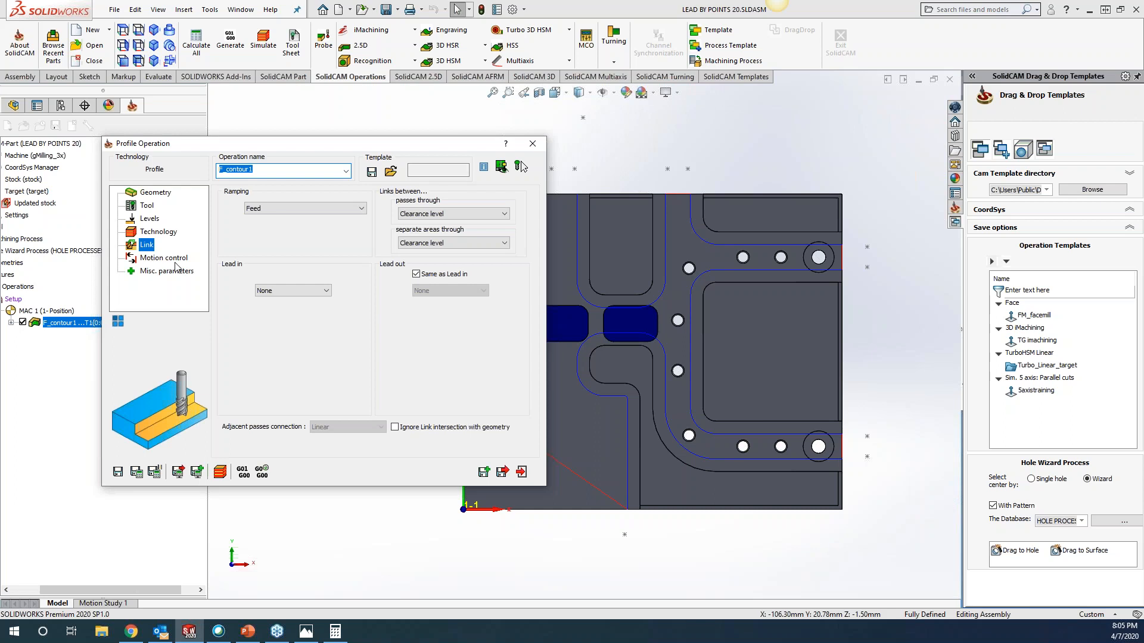
left_click(283, 290)
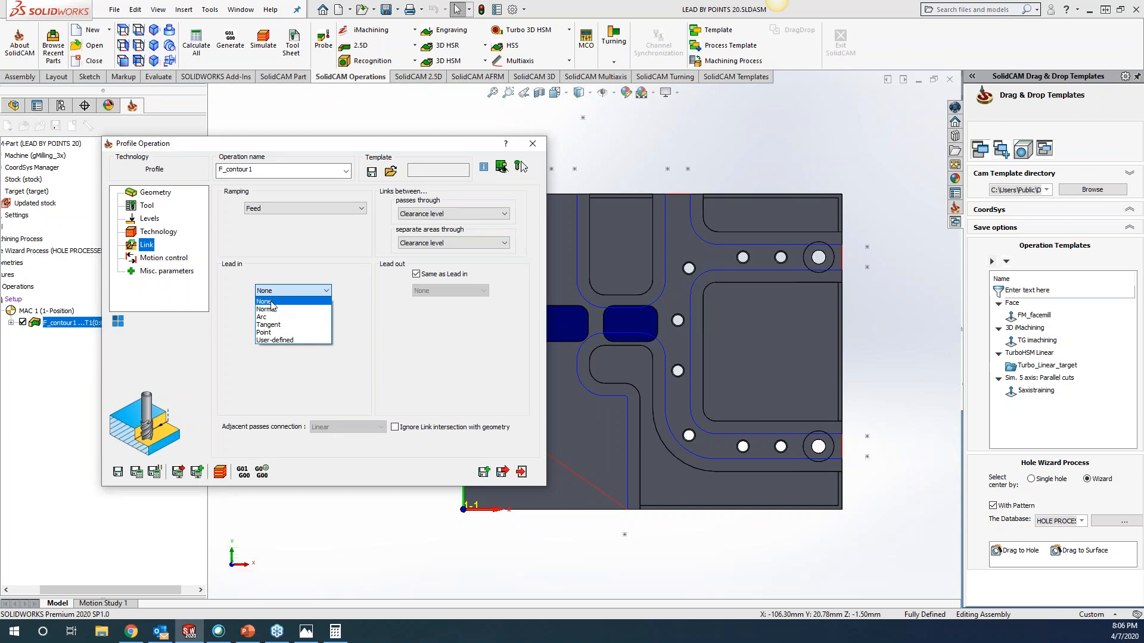
left_click(265, 333)
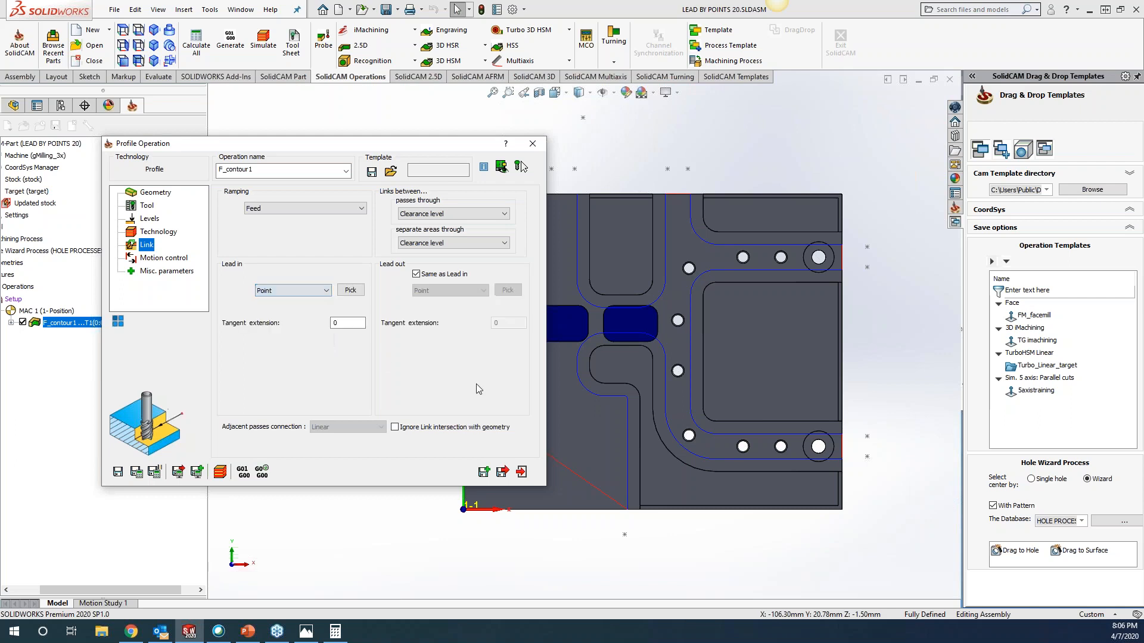
Step: Pick lead-in points for profiles 1 to 3: the highest sketch point, the one beside profile 2's start, and the one below the plate
left_click(350, 291)
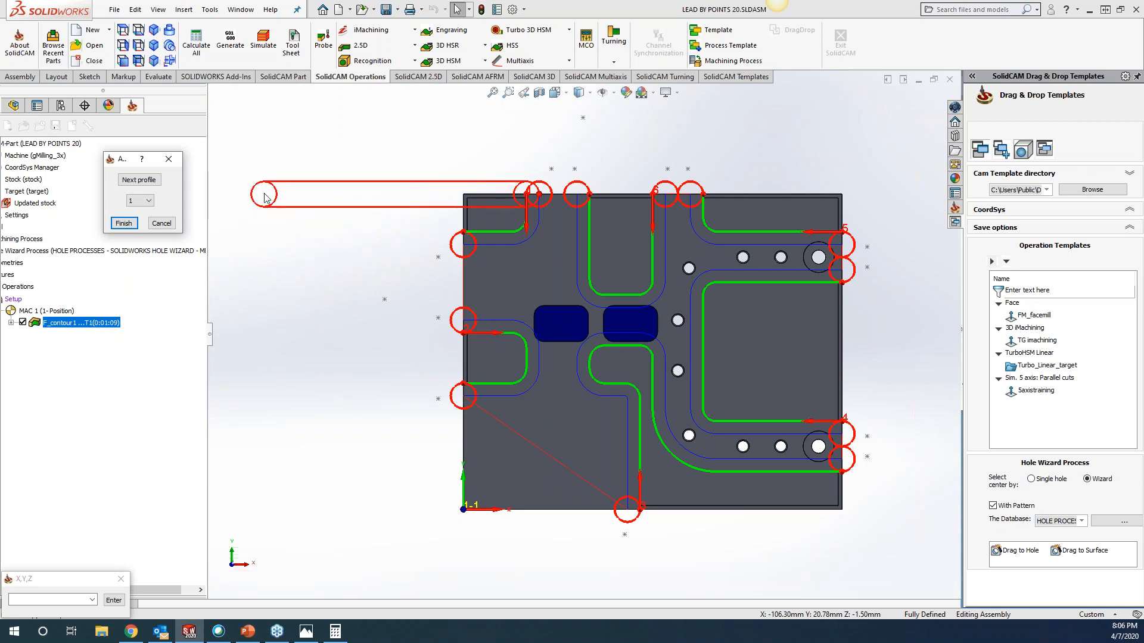
left_click(148, 201)
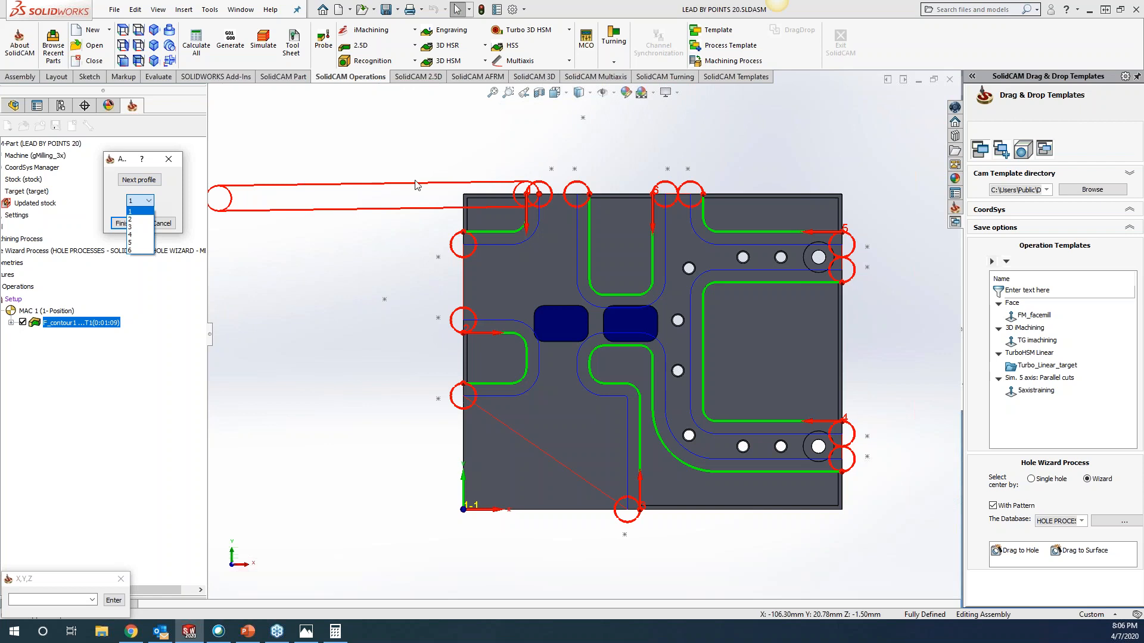
left_click(145, 212)
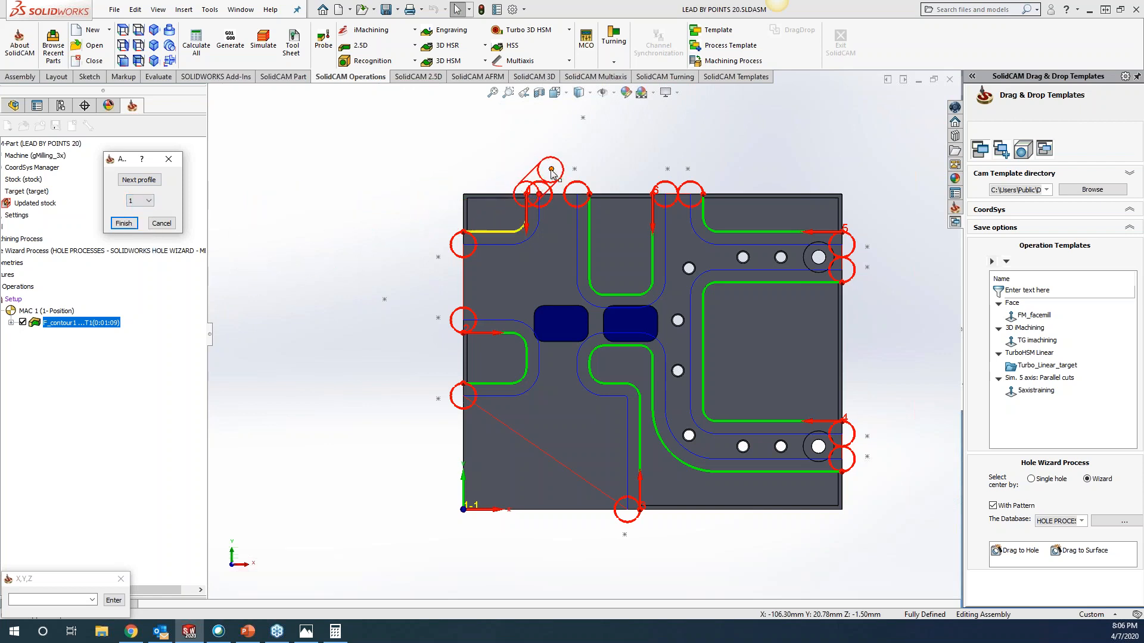
left_click(582, 119)
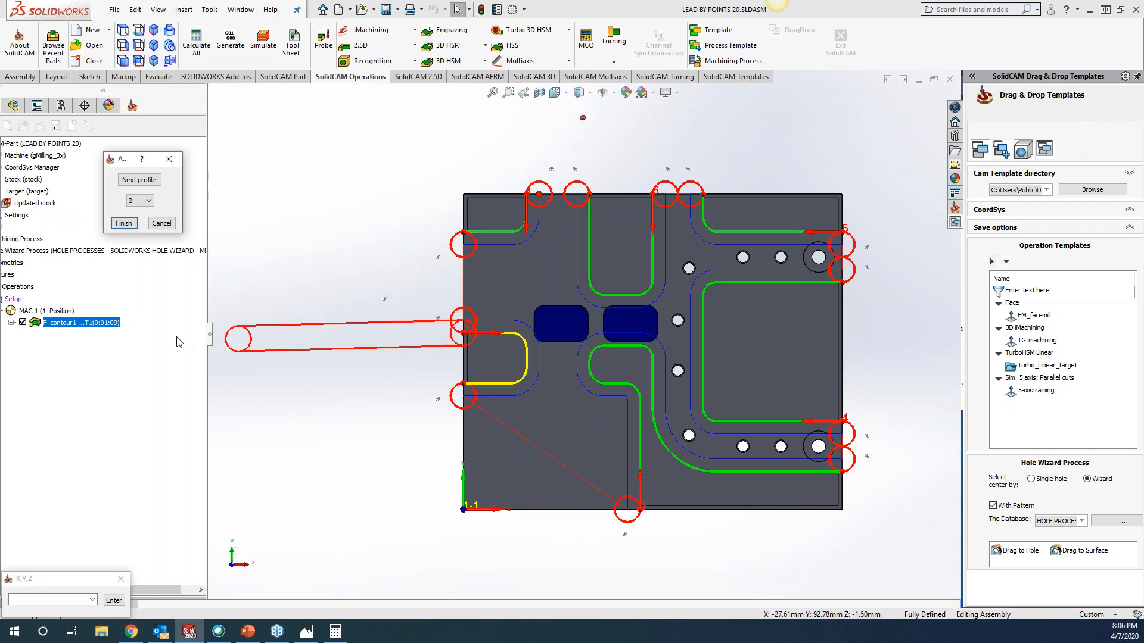
left_click(438, 319)
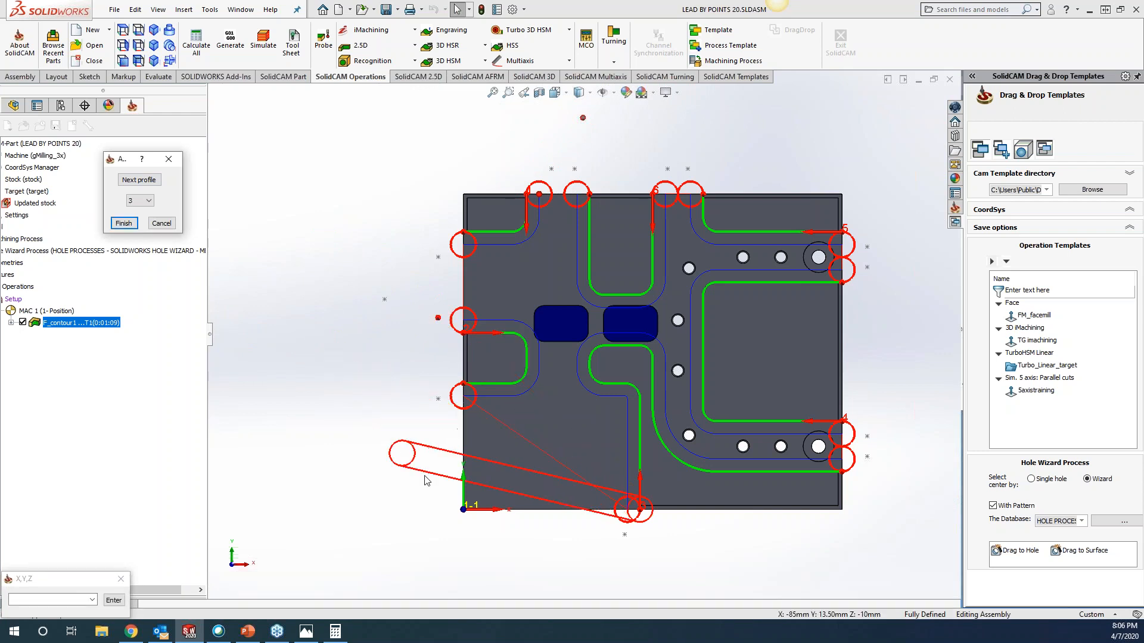
left_click(625, 536)
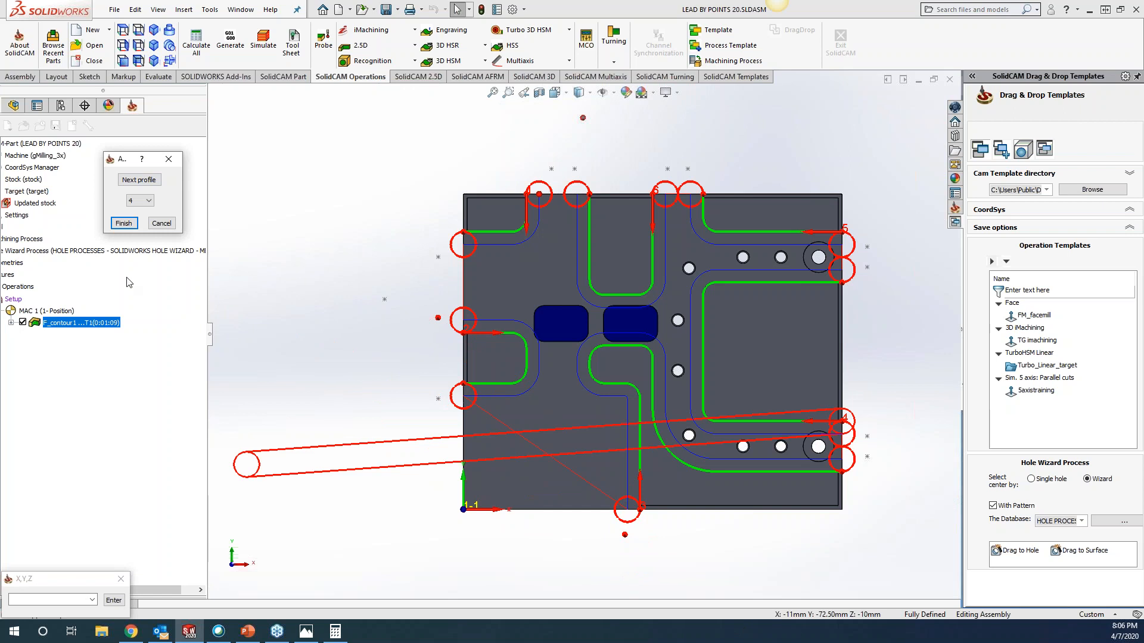
left_click(132, 225)
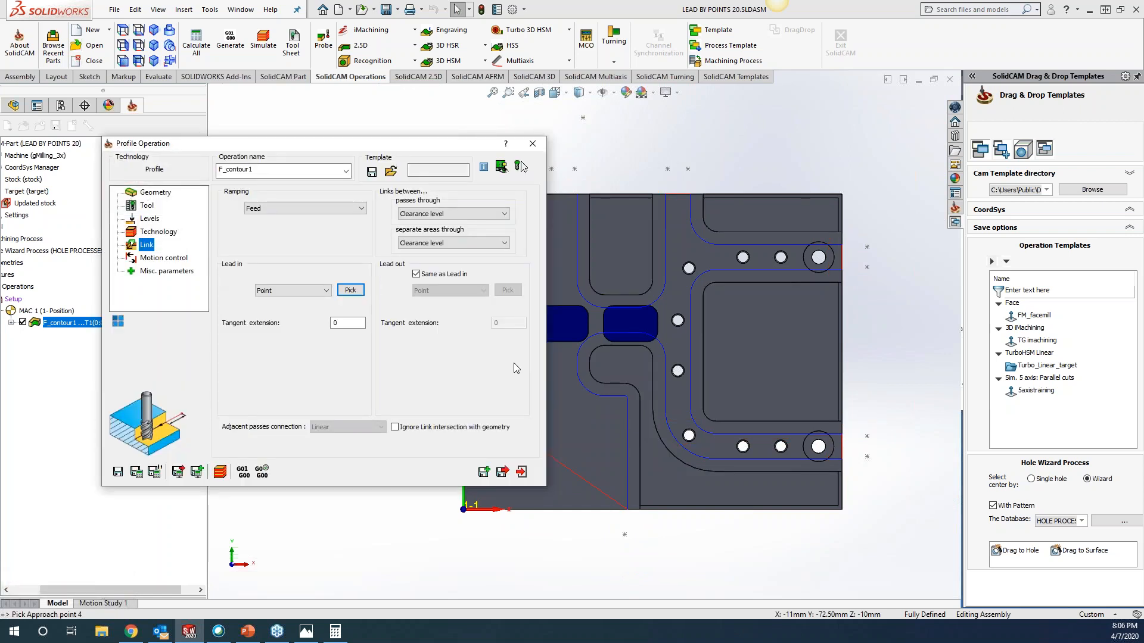
Step: Decouple the lead-out from the lead-in, pick sketch points outside the plate's left edge for profiles 1 and 2, and calculate the toolpath
left_click(431, 278)
left_click(507, 291)
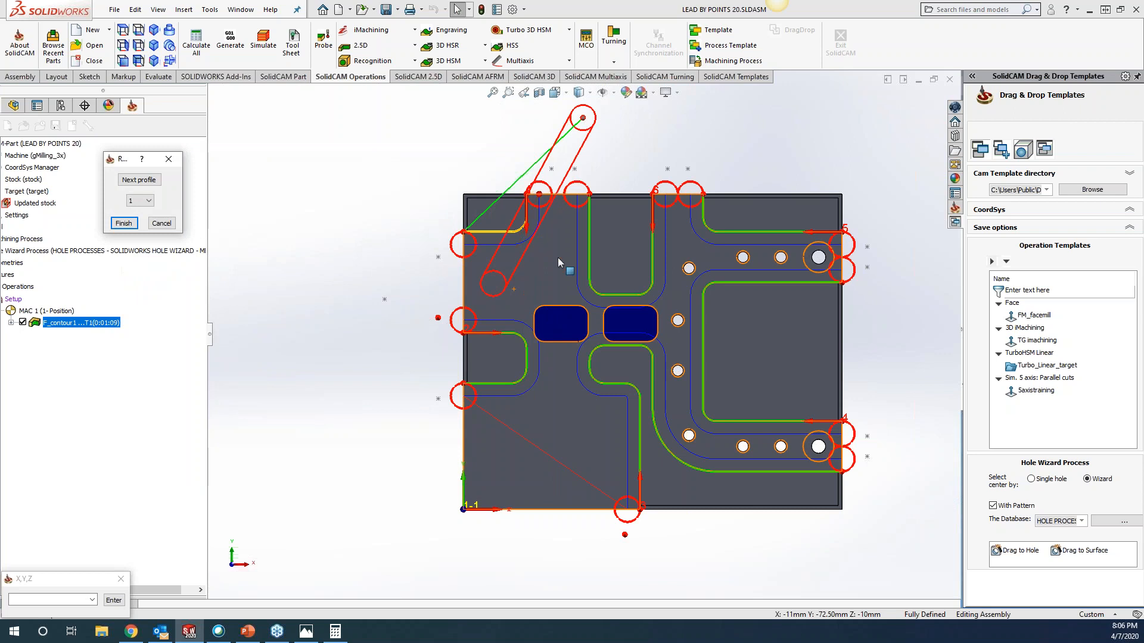
left_click(384, 300)
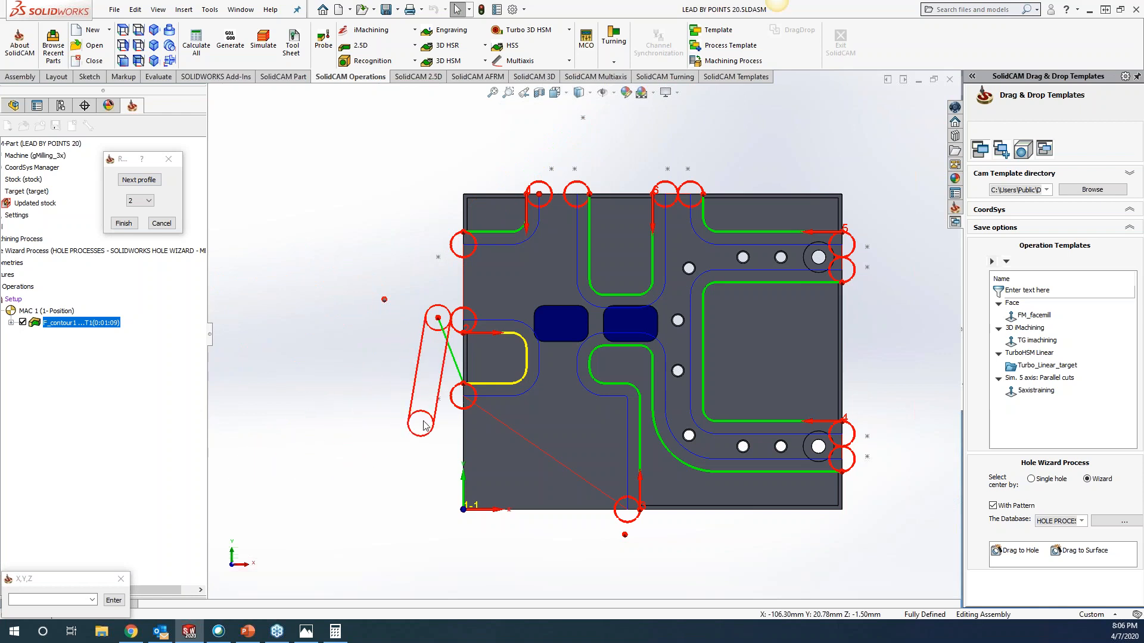
left_click(438, 398)
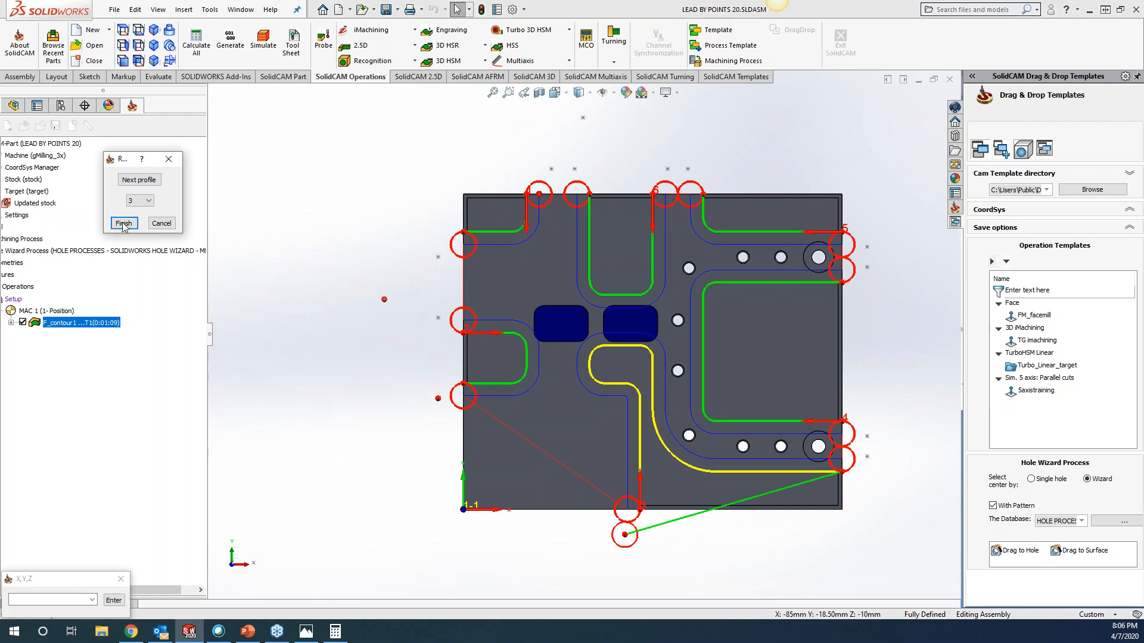
left_click(123, 223)
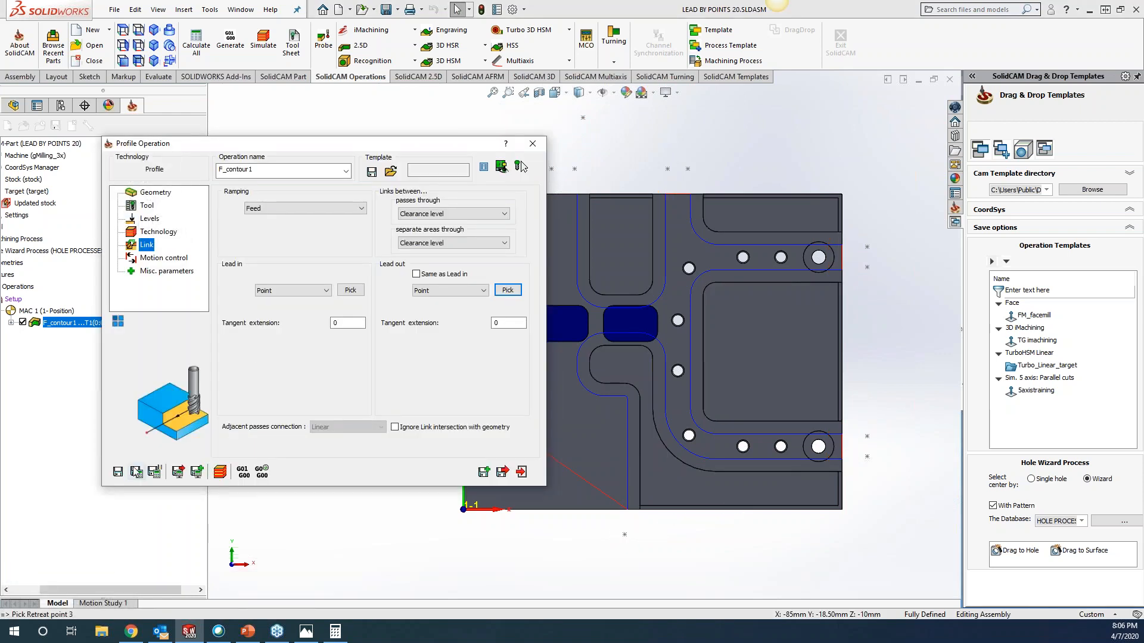
left_click_drag(331, 144, 846, 206)
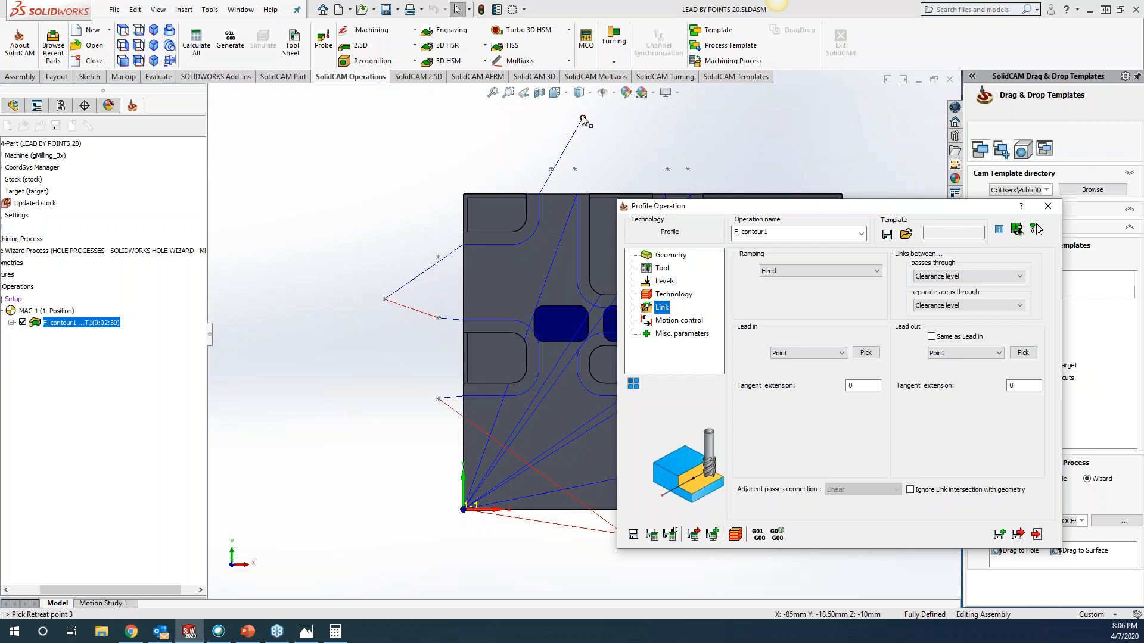
Step: Close the profile operation and edit Sketch1, moving its highest point to about X -36.2, Y 71.7 and its leftmost to about X -116.2, Y -33.8
left_click(1047, 207)
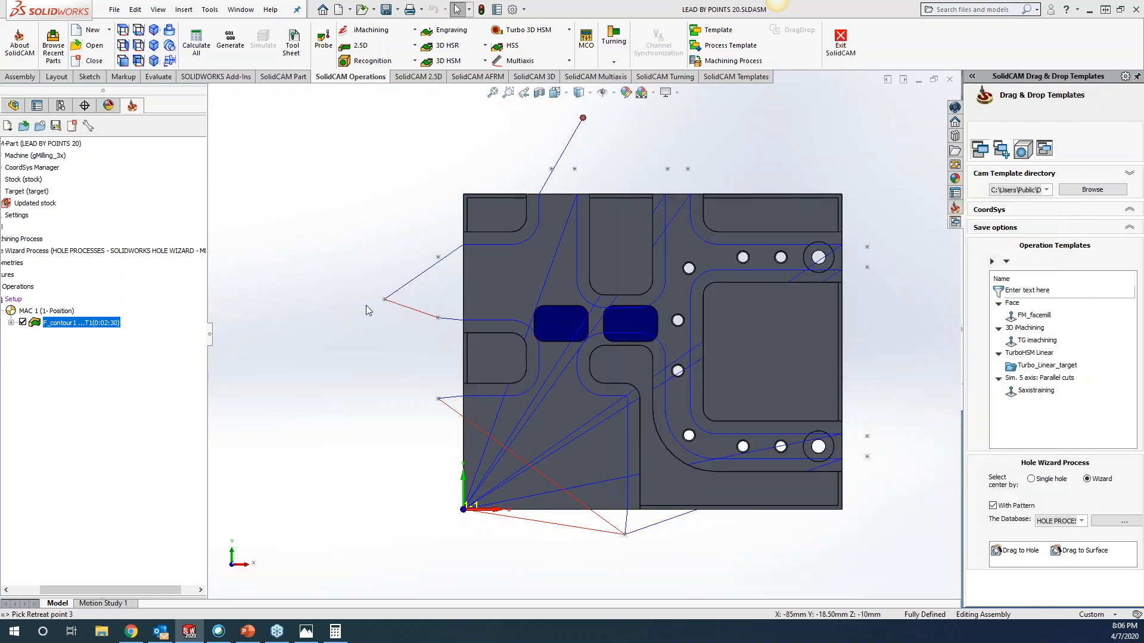
left_click(13, 106)
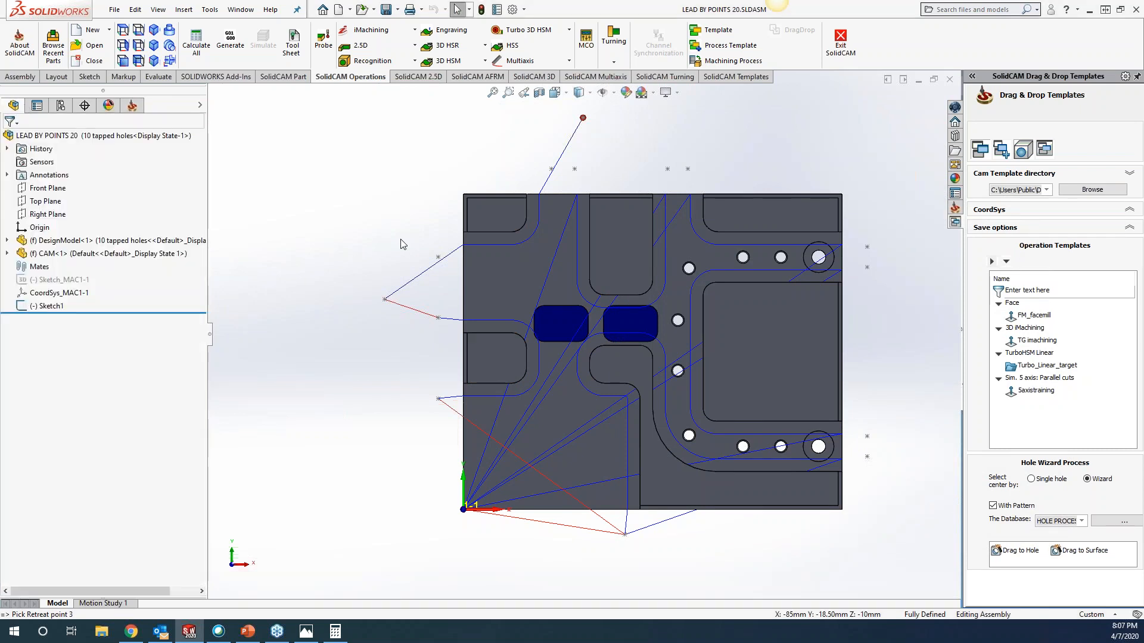
right_click(50, 306)
left_click(63, 286)
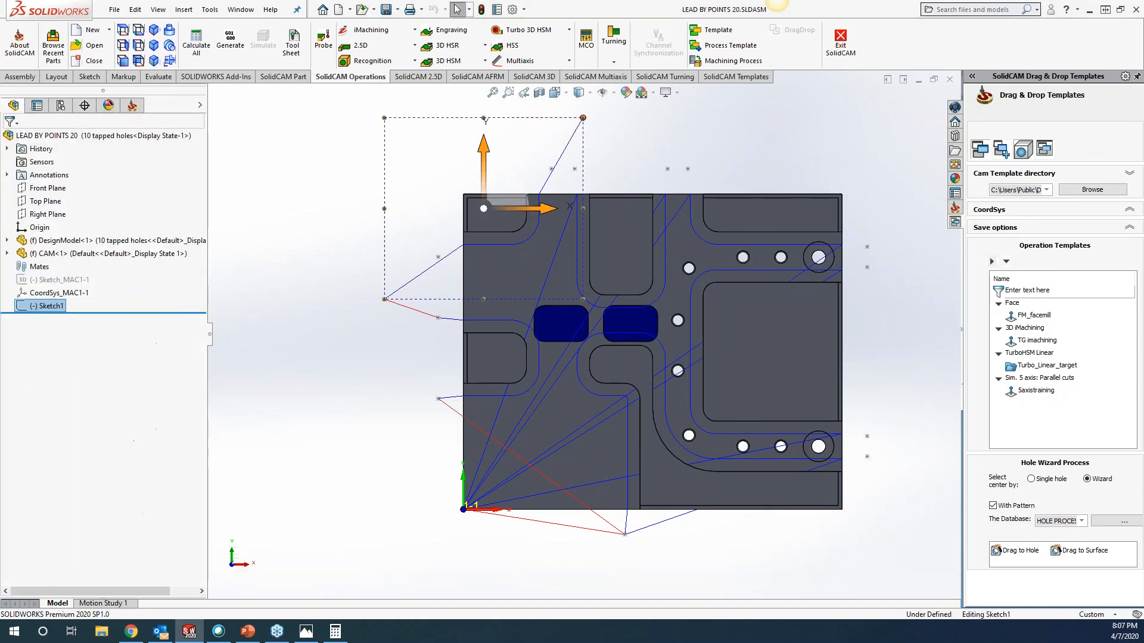
left_click(583, 117)
left_click_drag(567, 164, 563, 171)
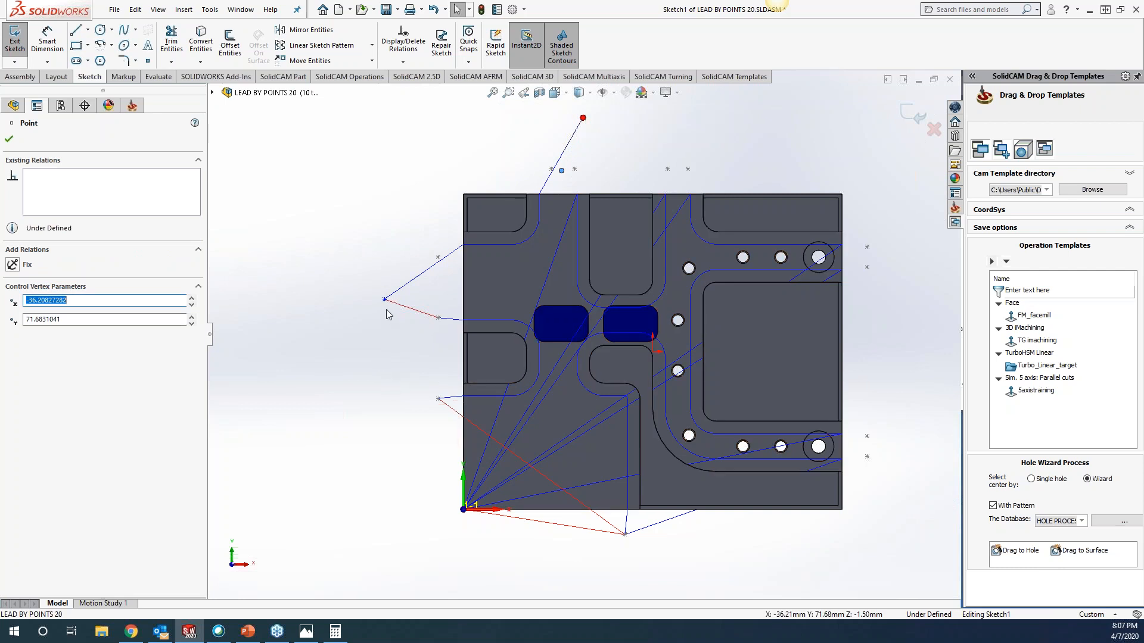
mouse_move(384, 300)
left_mouse_down()
mouse_move(442, 289)
mouse_move(414, 316)
mouse_move(360, 438)
left_mouse_up()
left_click(9, 140)
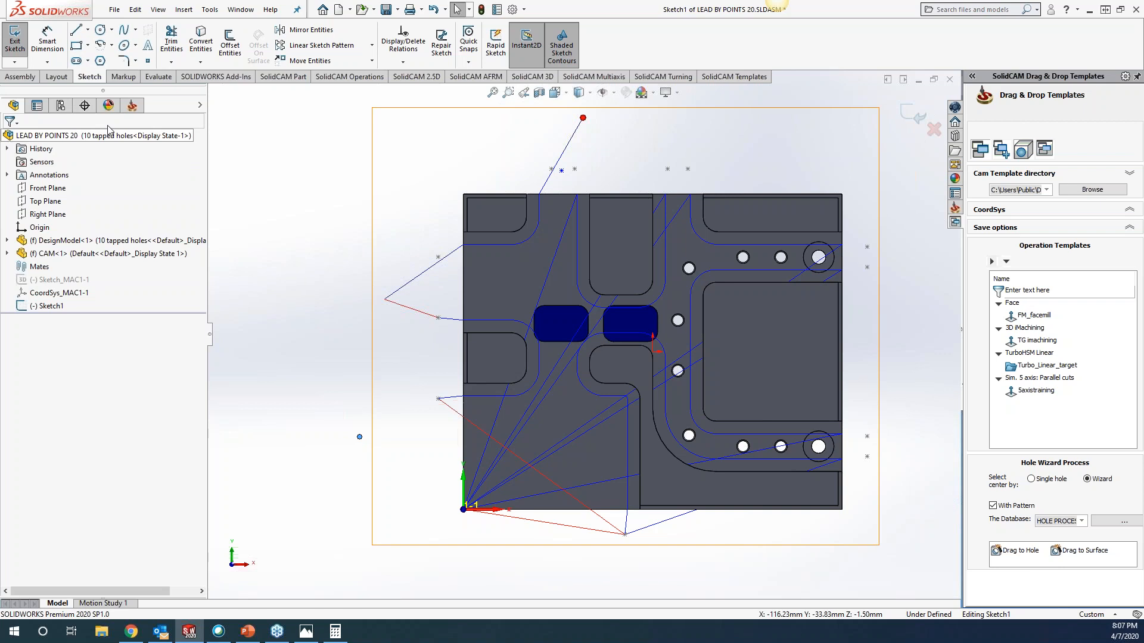
left_click(15, 42)
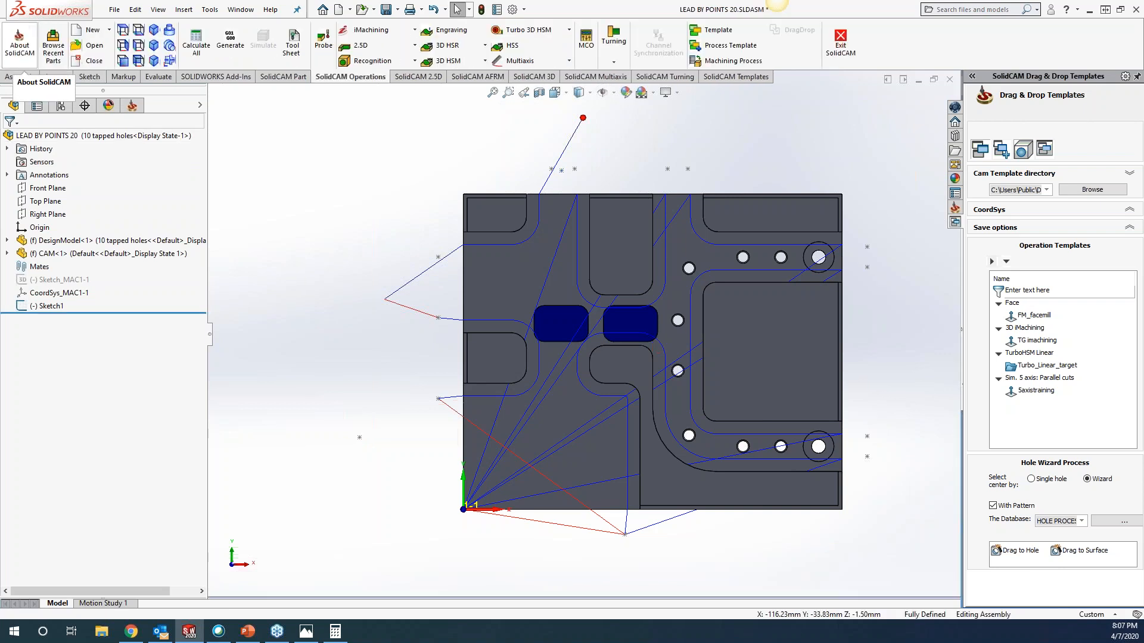
Step: Recalculate the operations of the LEAD BY POINTS 20 CAM-Part to update F_contour1's toolpath to the moved sketch points
left_click(132, 106)
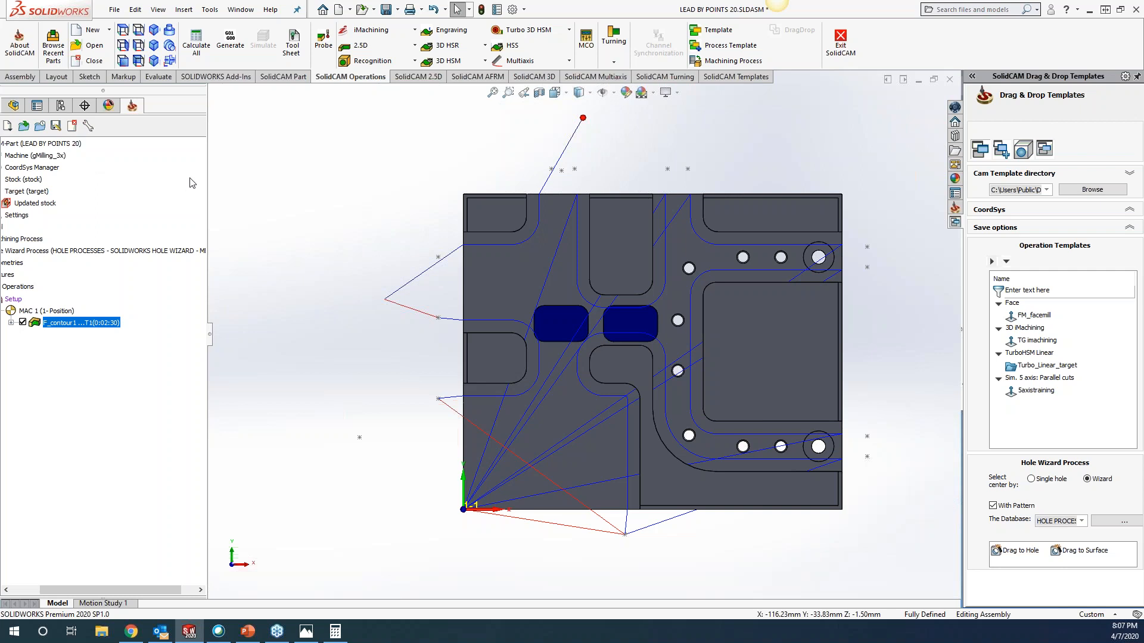
left_click_drag(207, 174, 278, 174)
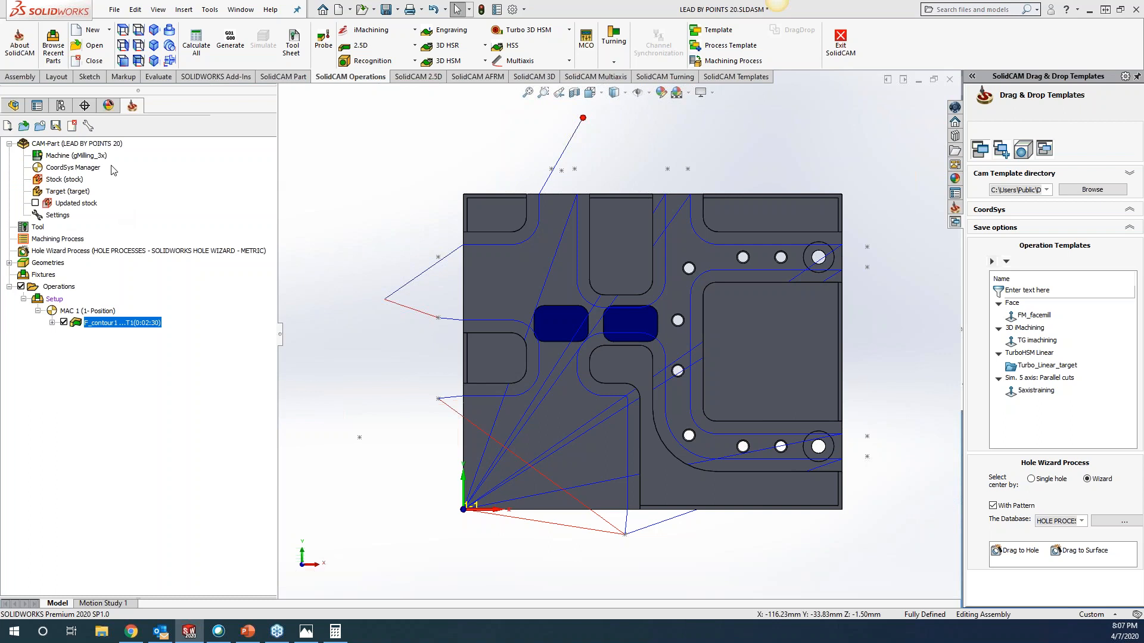
right_click(107, 145)
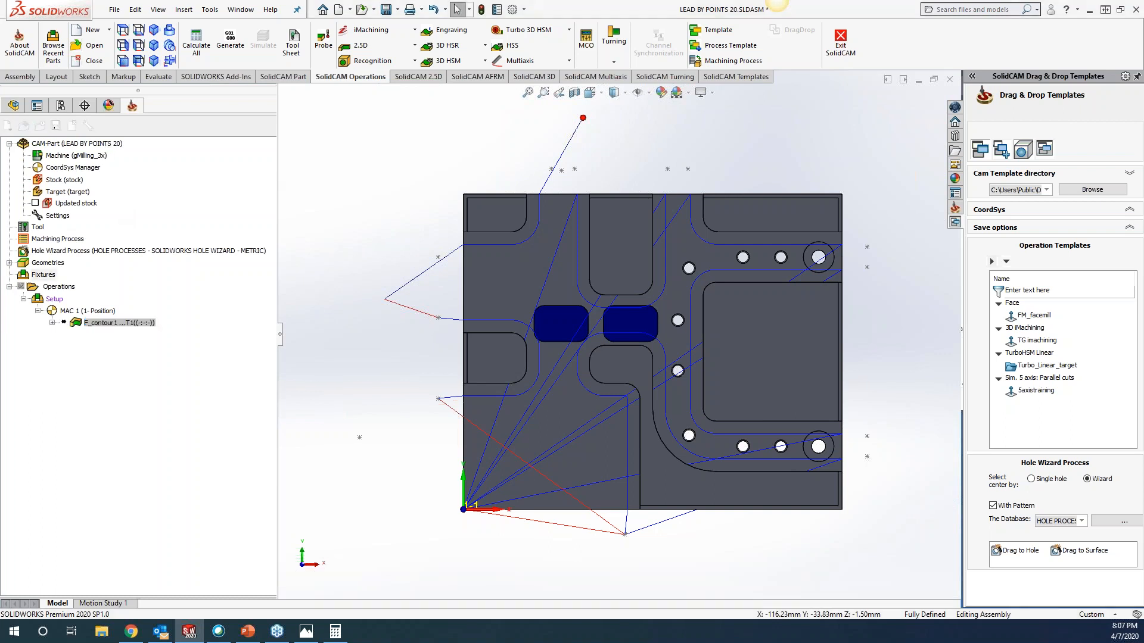
left_click(339, 160)
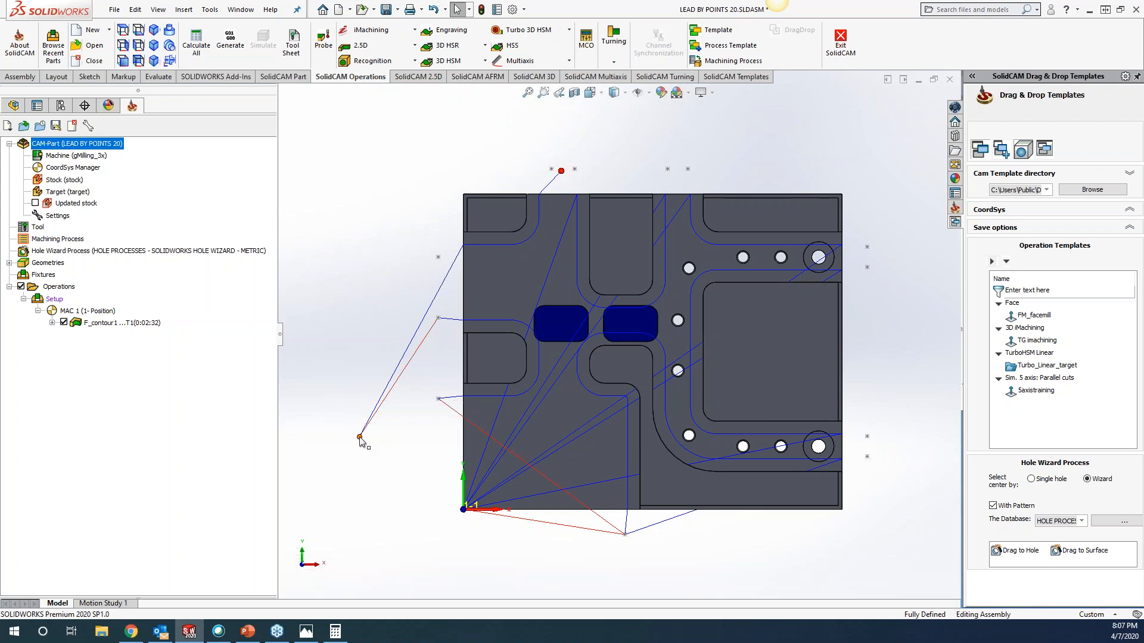
Step: Move Sketch1's upper lead-in point to about X -9.3, Y 96.7 and its leftmost point to about X -141.5, Y 22.6, and recalculate the toolpath
left_click(13, 106)
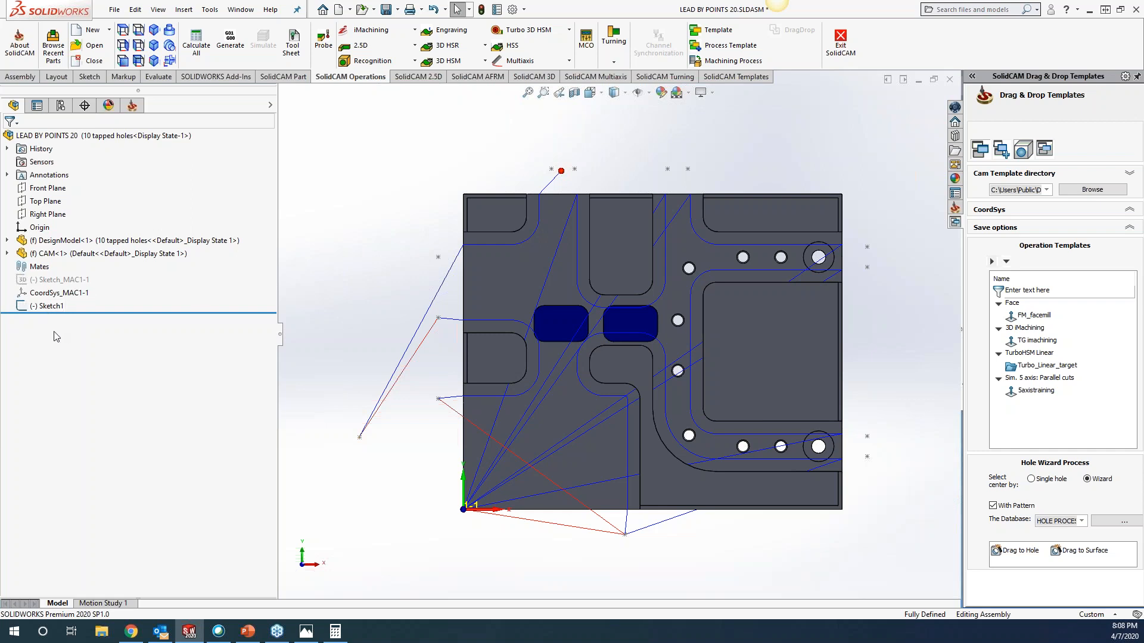
right_click(41, 308)
left_click(56, 268)
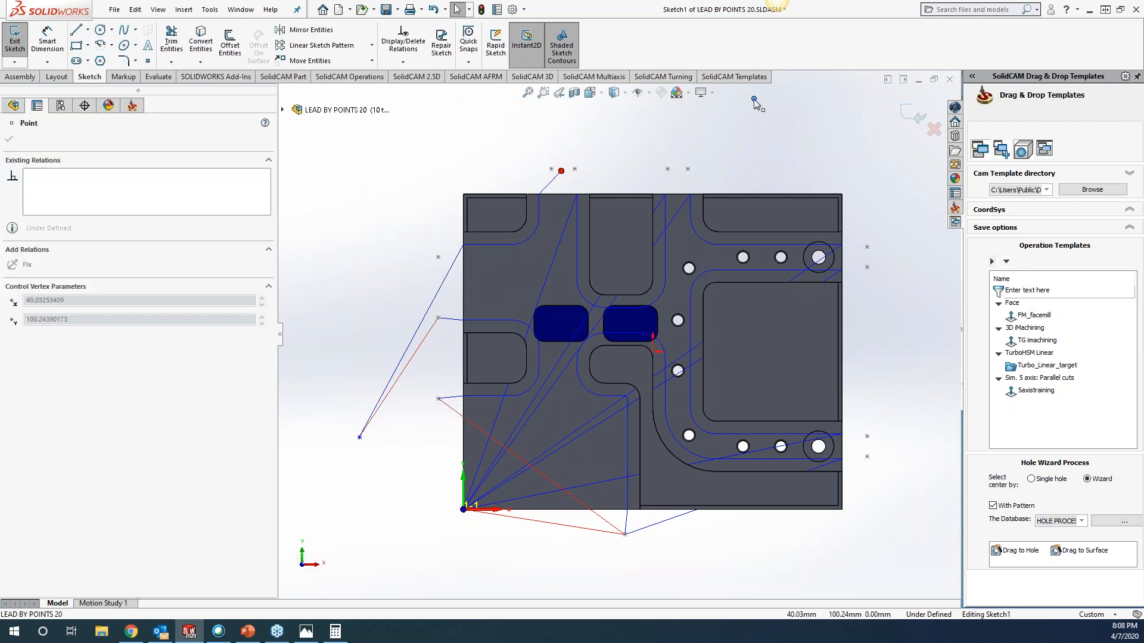
left_click(360, 437)
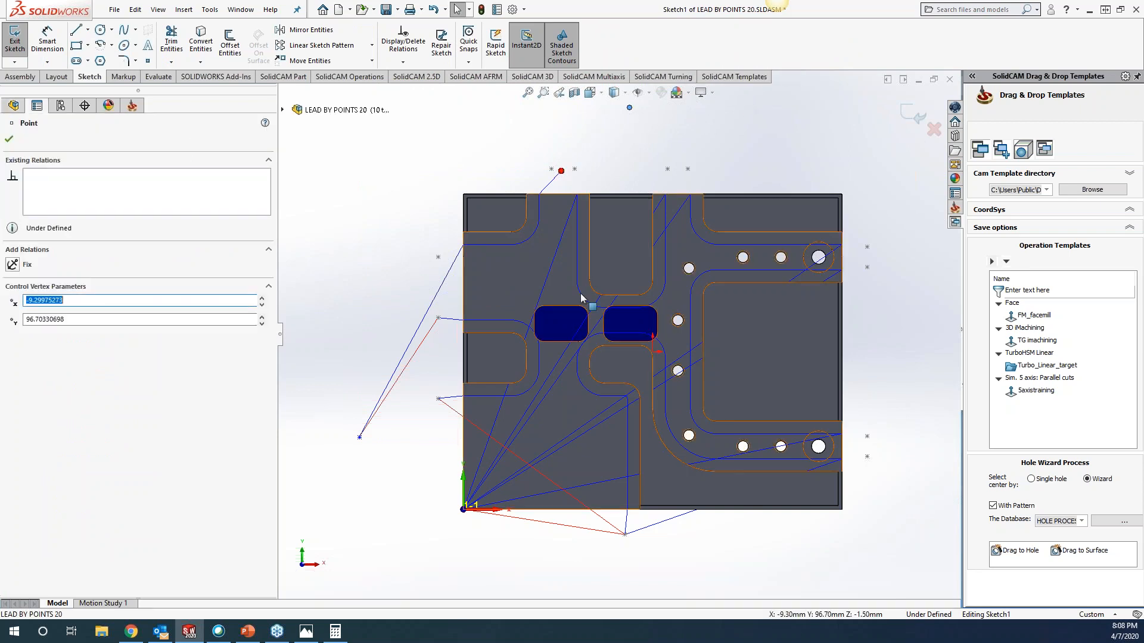
mouse_move(359, 437)
left_mouse_down()
mouse_move(322, 311)
mouse_move(296, 295)
left_mouse_up()
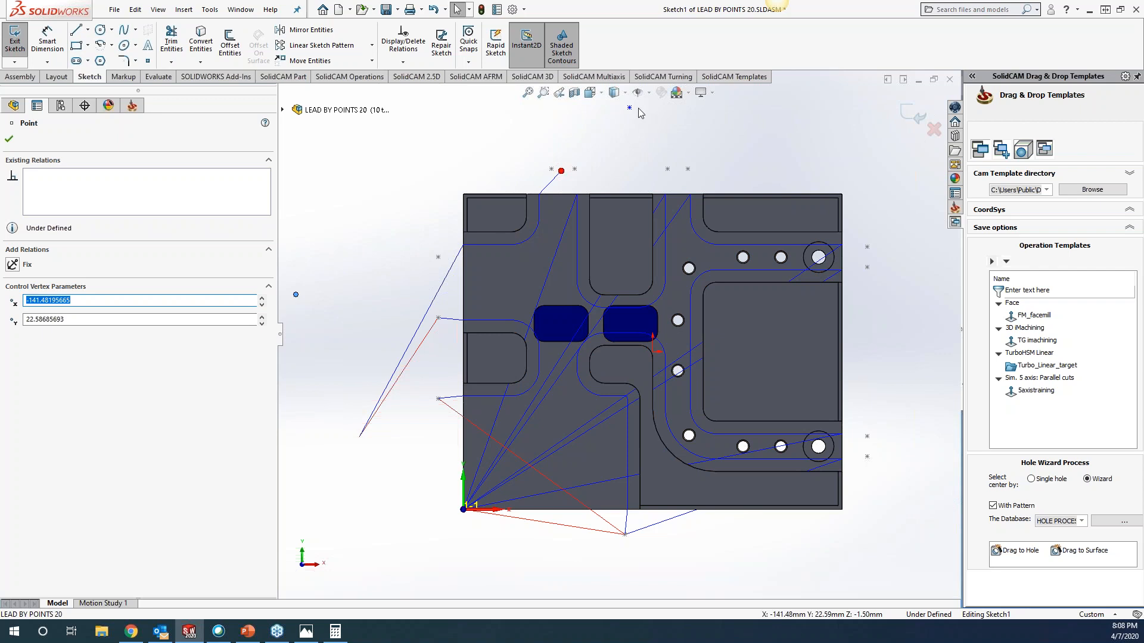
left_click(9, 139)
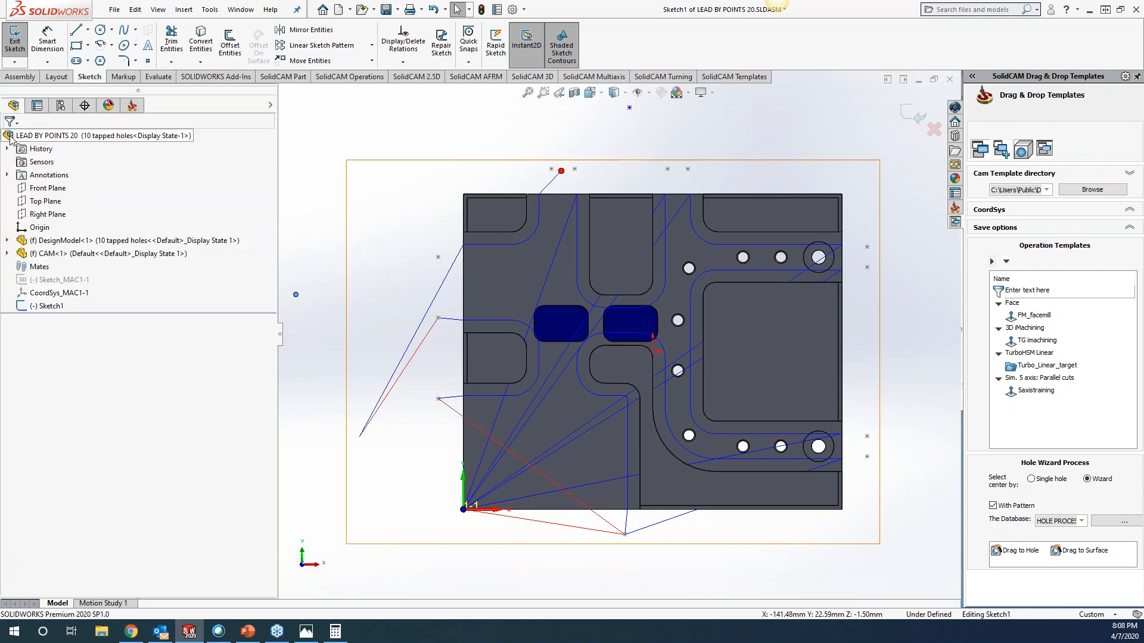
left_click(15, 41)
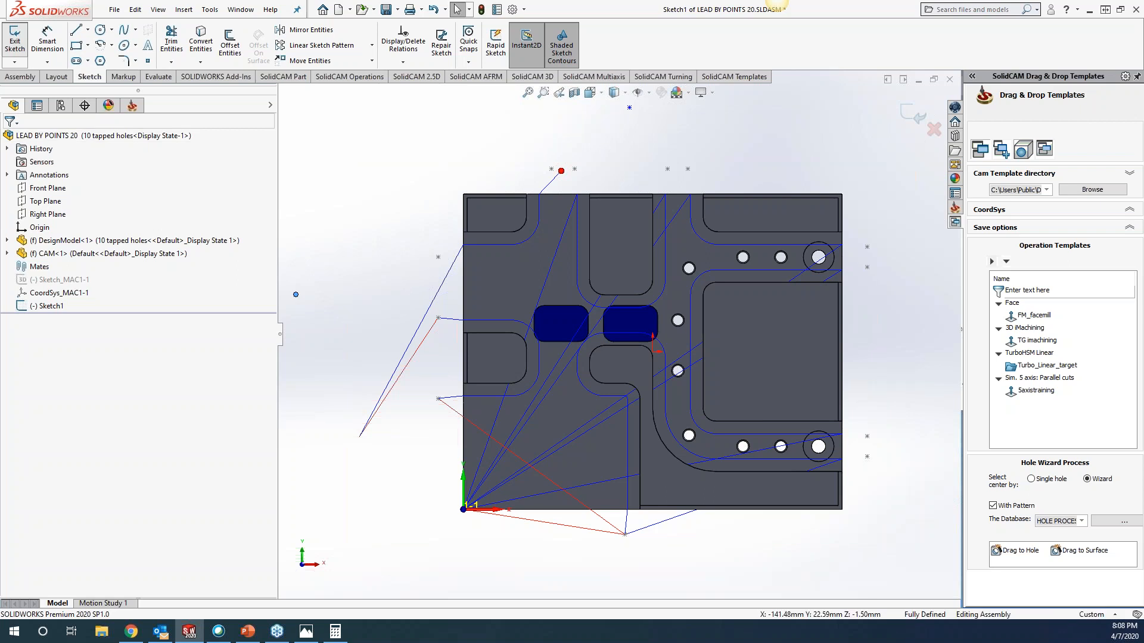
left_click(132, 106)
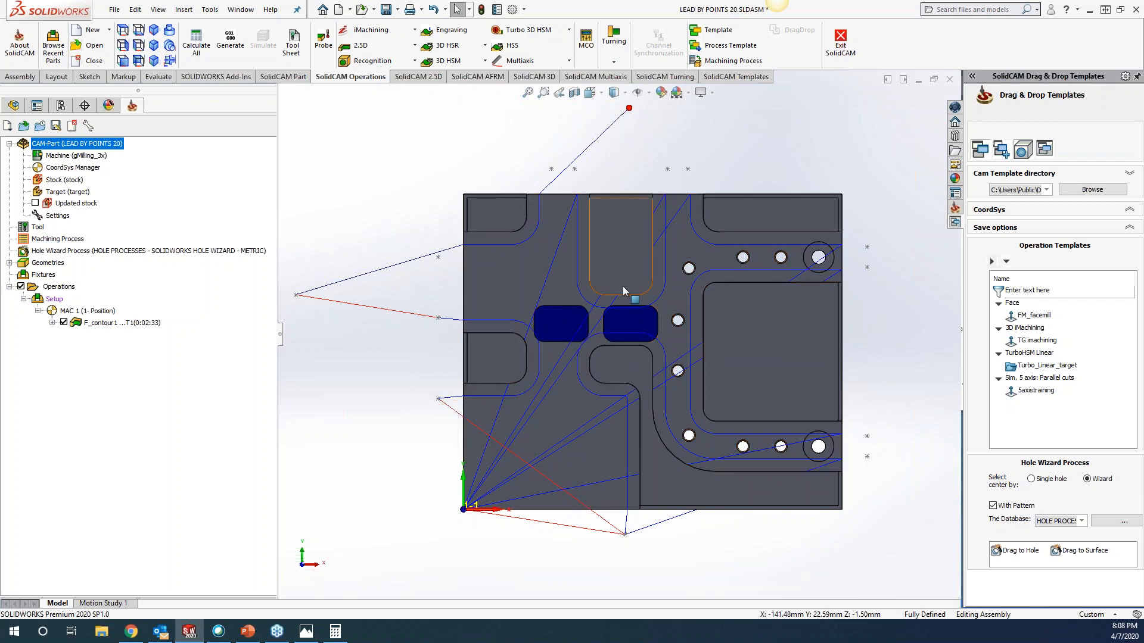
right_click(616, 224)
left_click(648, 206)
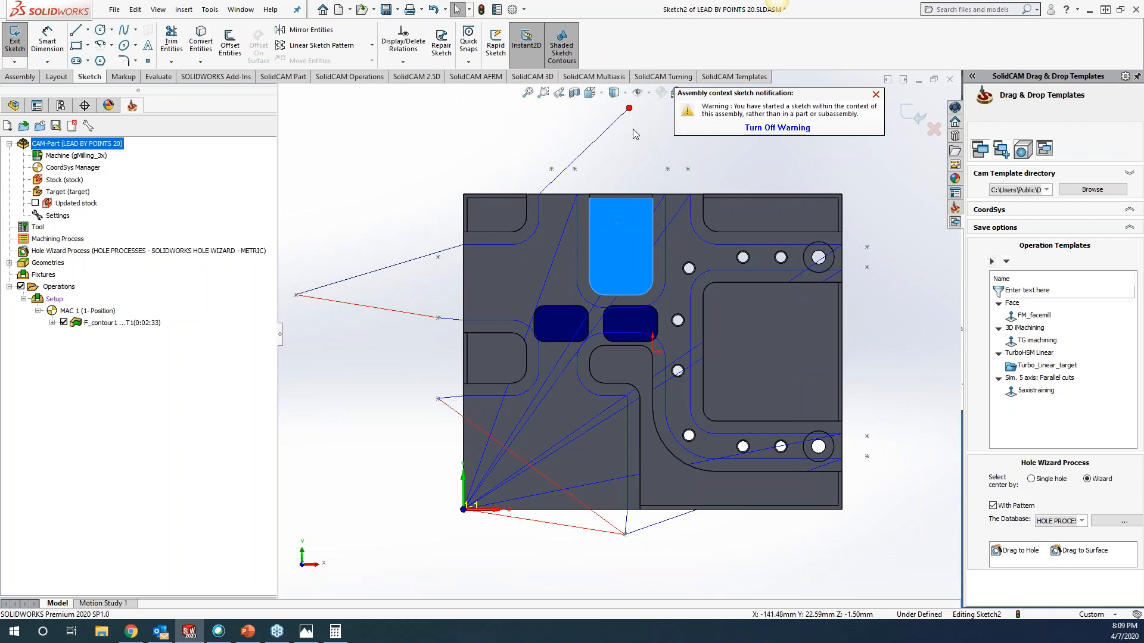
left_click(934, 129)
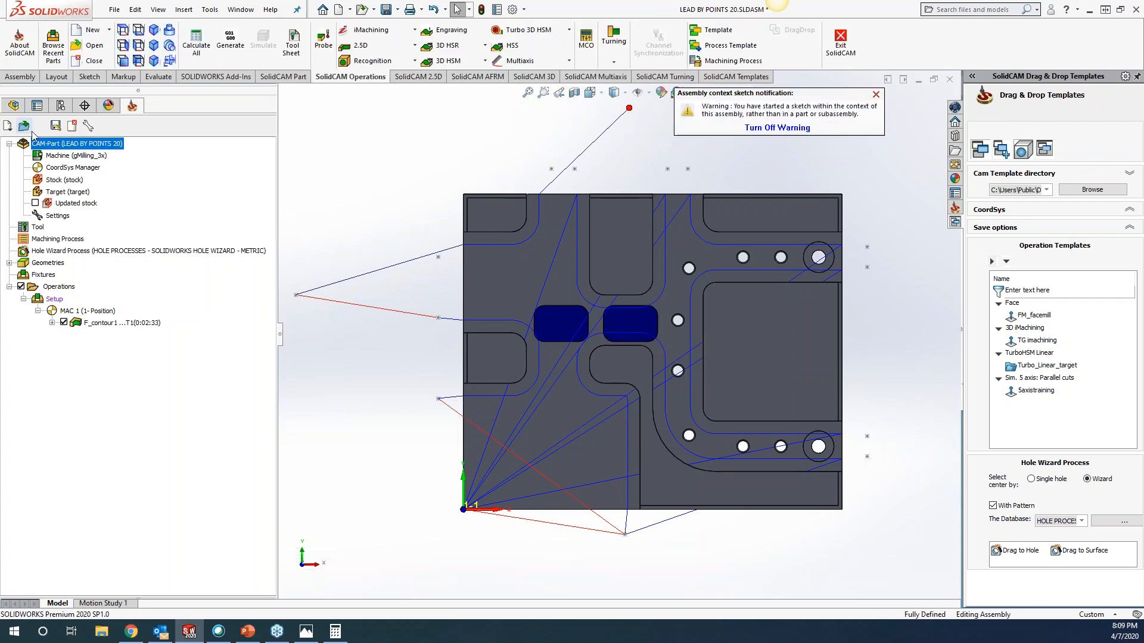
Step: Enter and leave in-context editing of the DesignModel component, and close the LEAD BY POINTS 20 CAM-Part
left_click(14, 106)
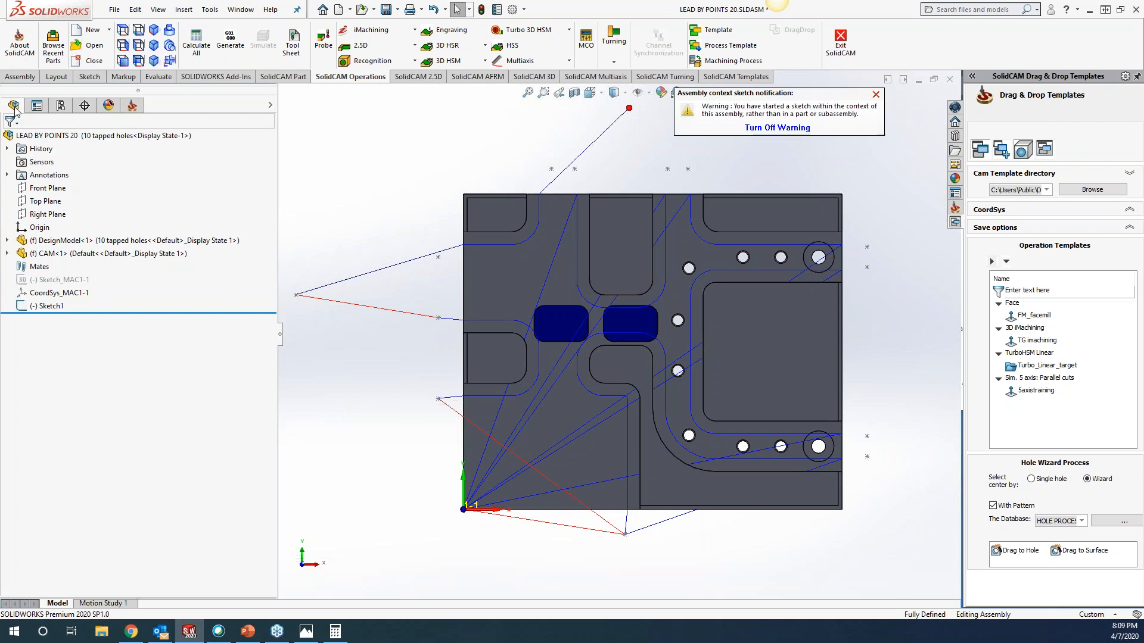
left_click(7, 240)
right_click(75, 215)
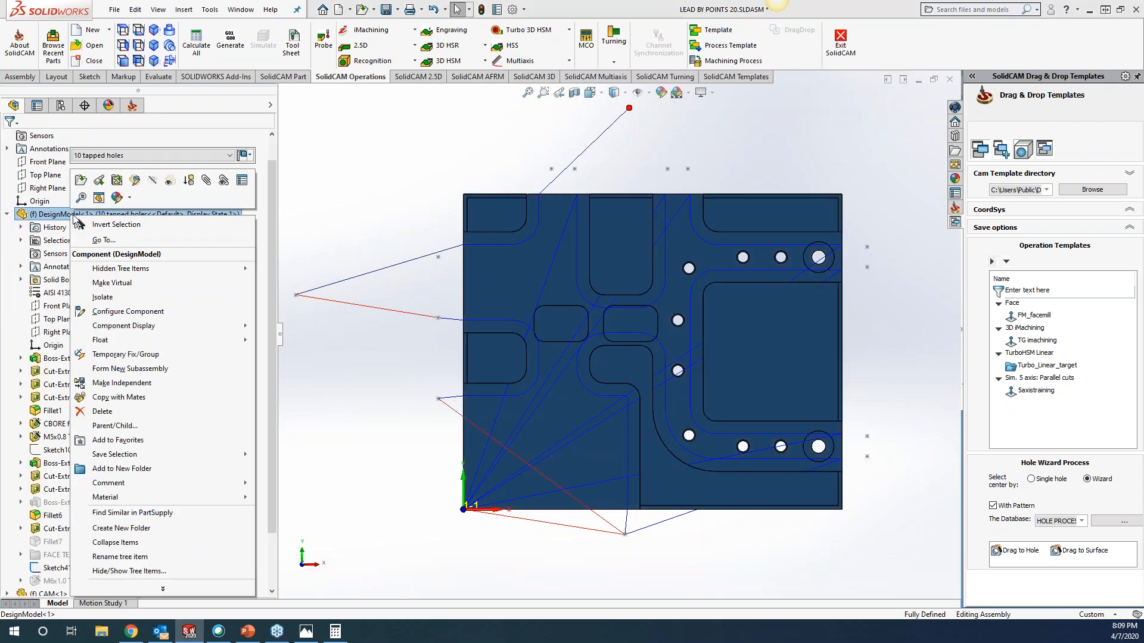
left_click(99, 180)
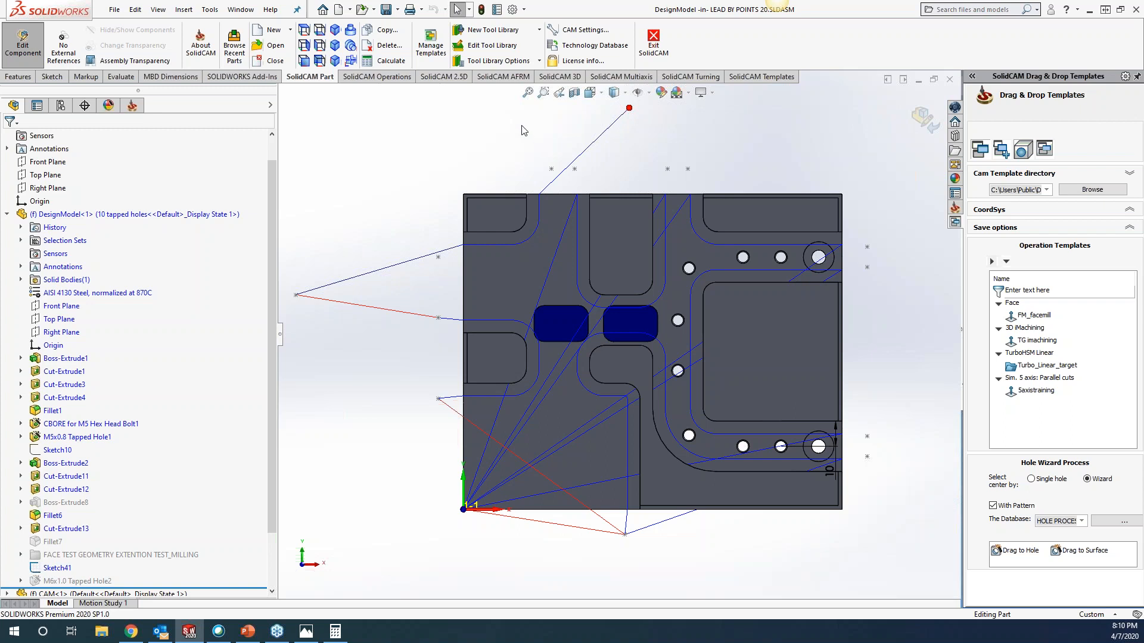
left_click(926, 121)
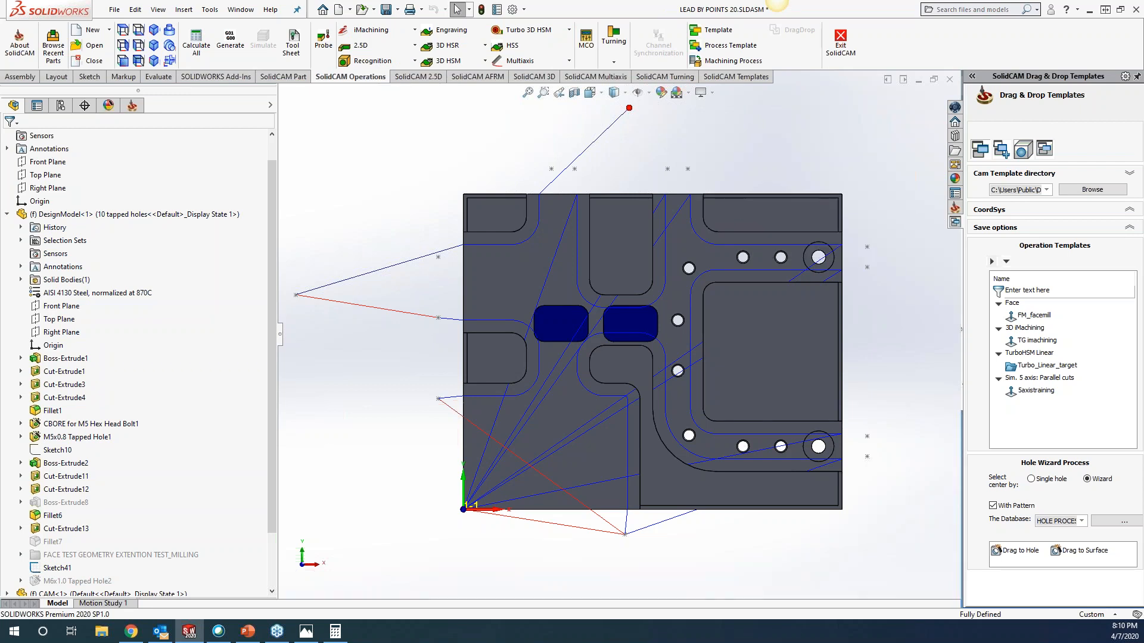
left_click(132, 105)
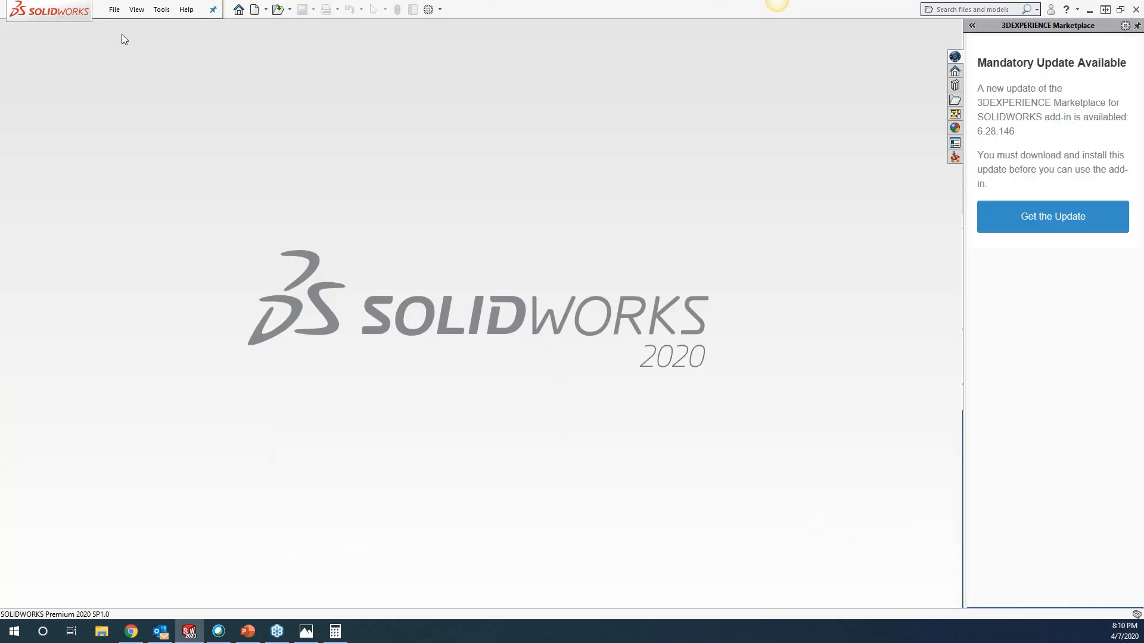
left_click(161, 10)
mouse_move(174, 57)
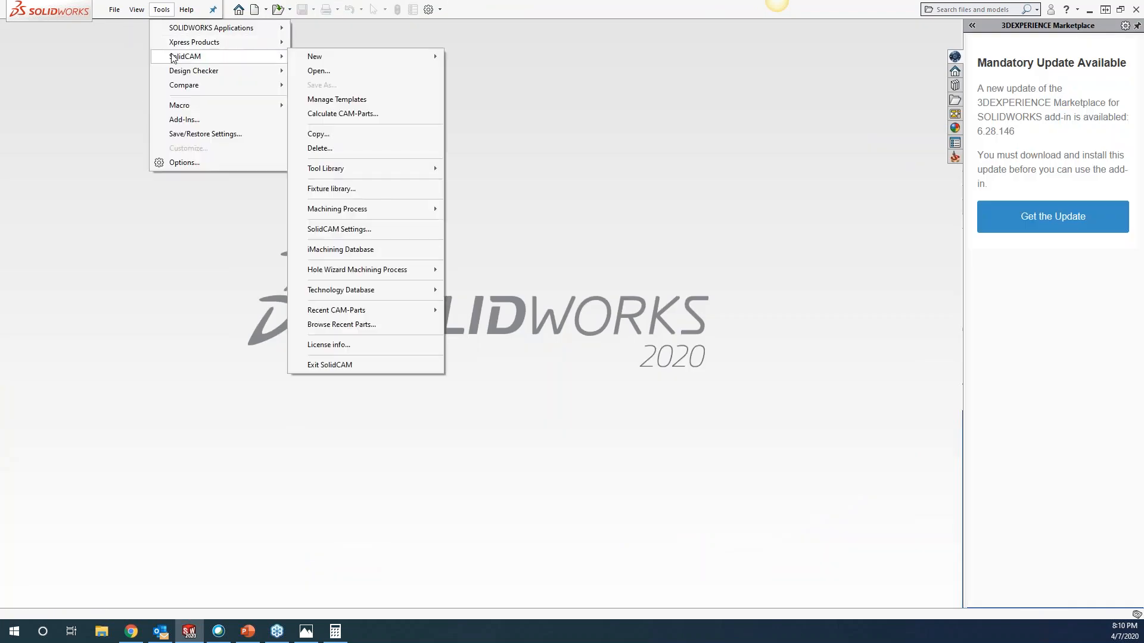
left_click(321, 71)
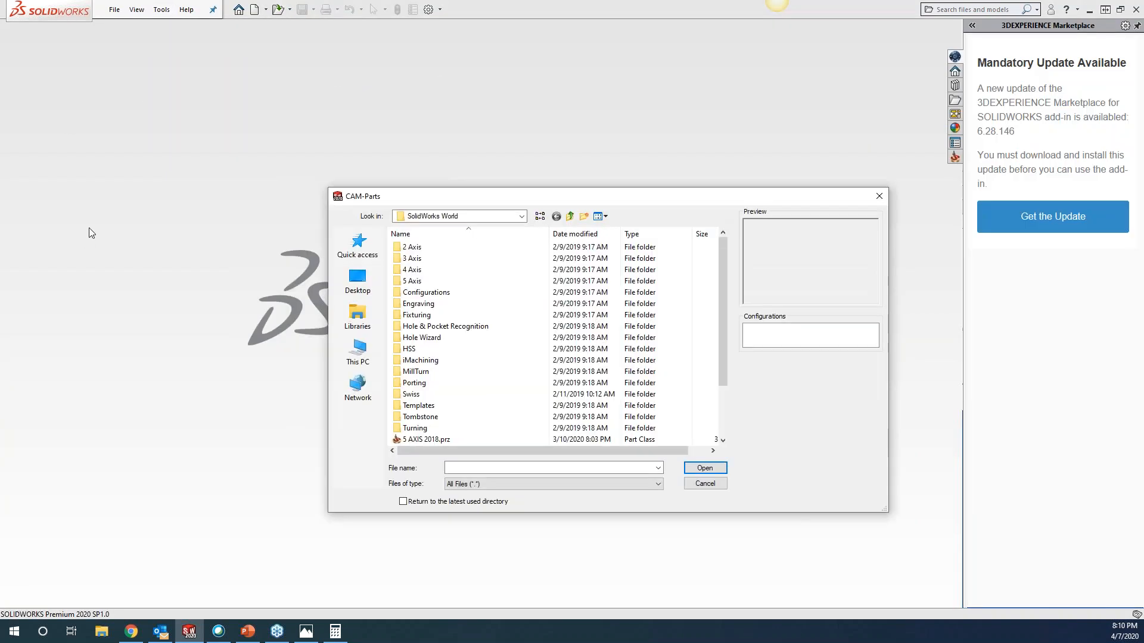
left_click(871, 200)
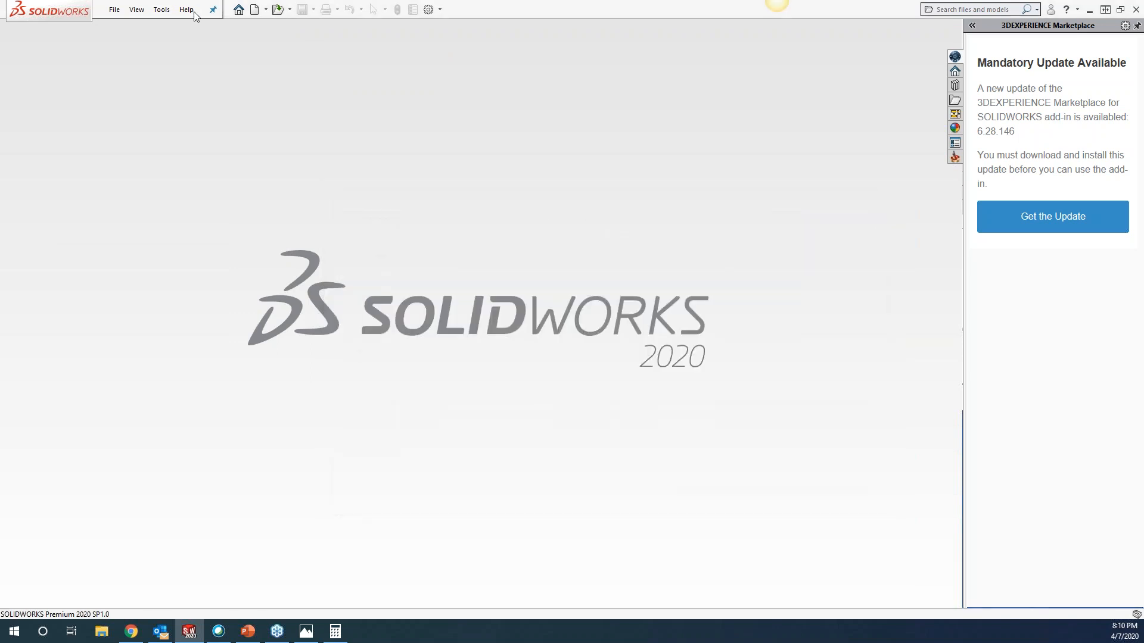
Step: Open the recent CAM-Part "Pockets, Open Pockets, Profiles, Etc - Haas VF-3 SS.prz"
left_click(161, 10)
mouse_move(189, 61)
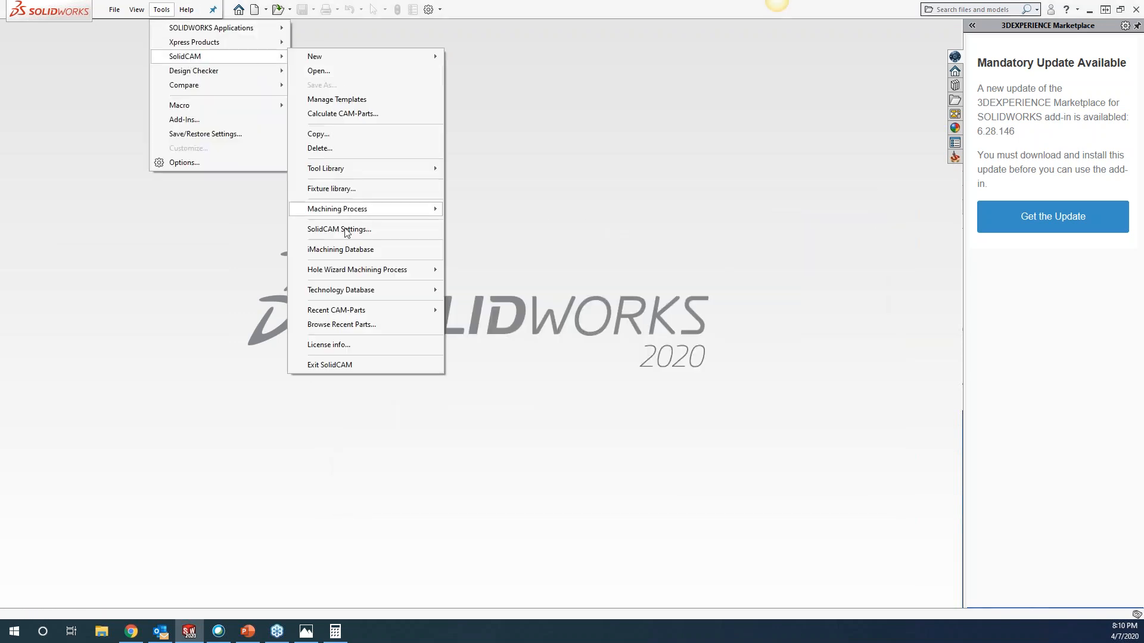
mouse_move(357, 313)
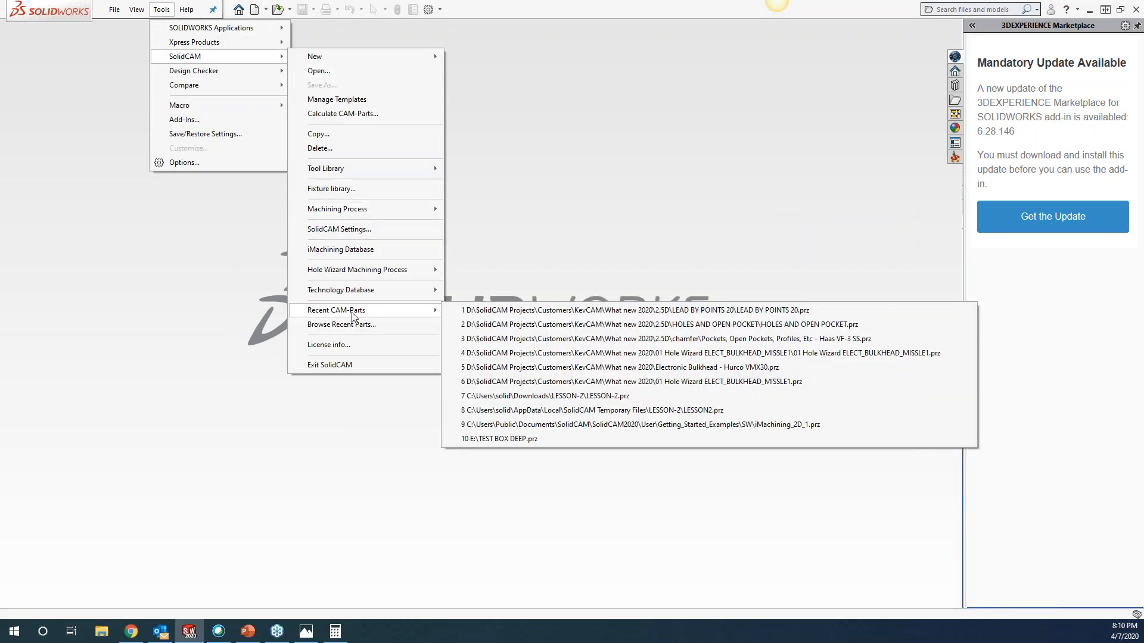
left_click(556, 338)
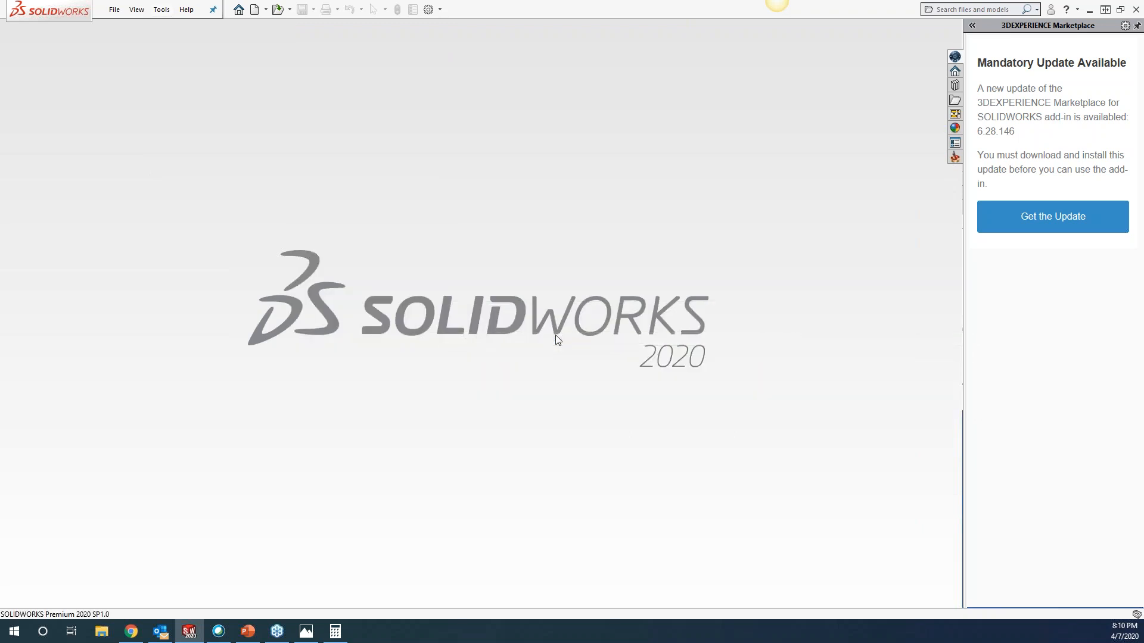
left_click(496, 180)
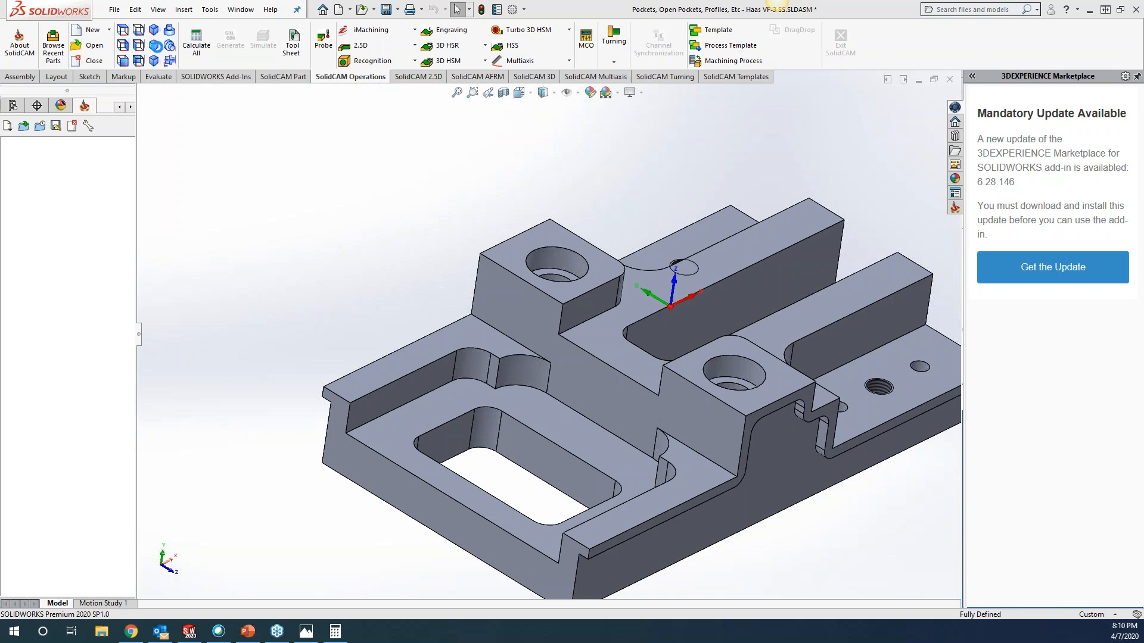
Step: Switch to the recent CAM-Part "HOLES AND OPEN POCKET.prz" and load it
left_click(209, 10)
mouse_move(233, 66)
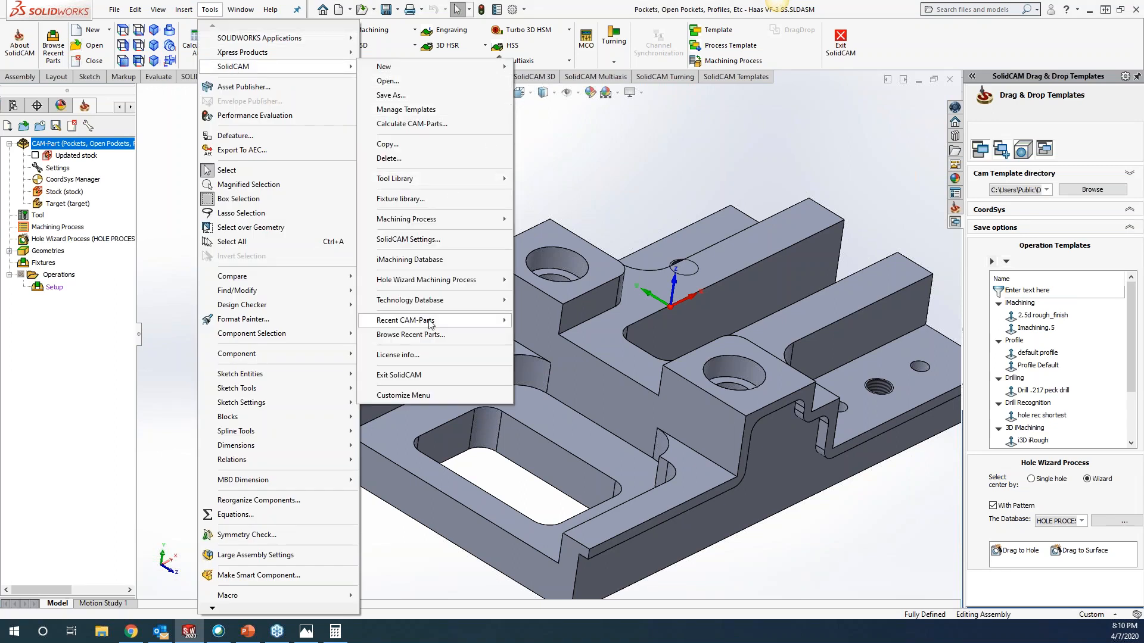
mouse_move(429, 323)
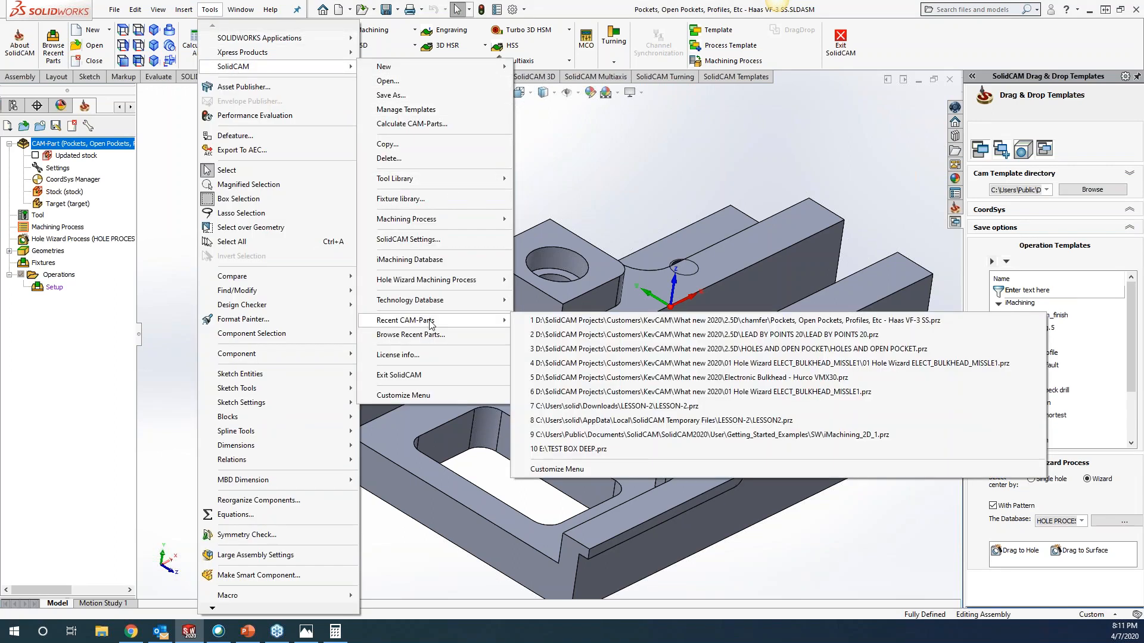
left_click(594, 348)
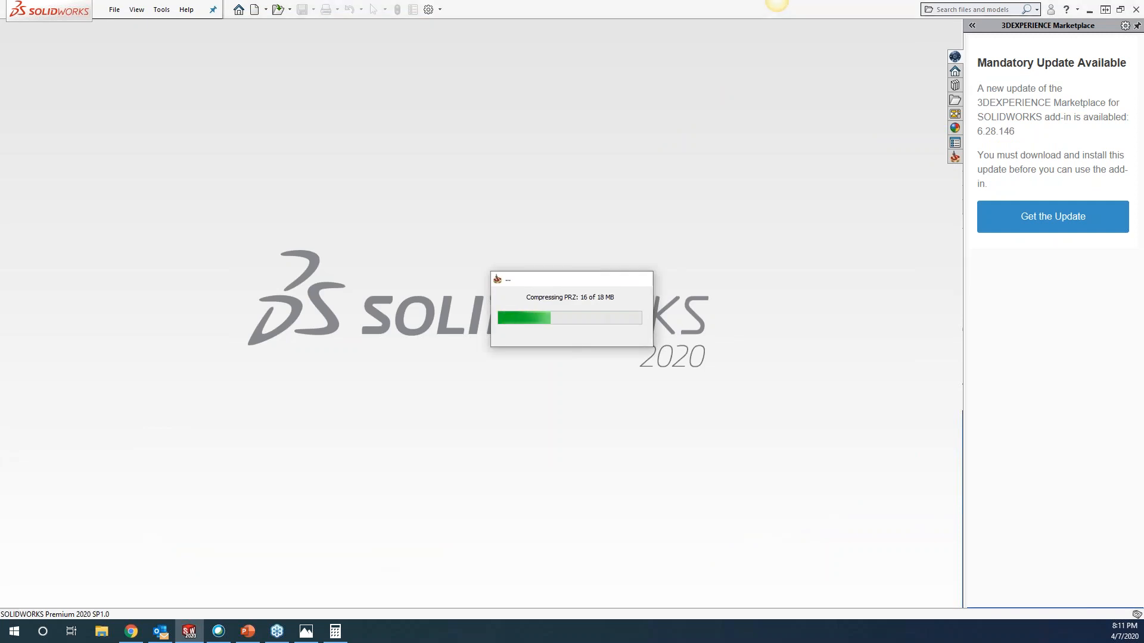
left_click(549, 183)
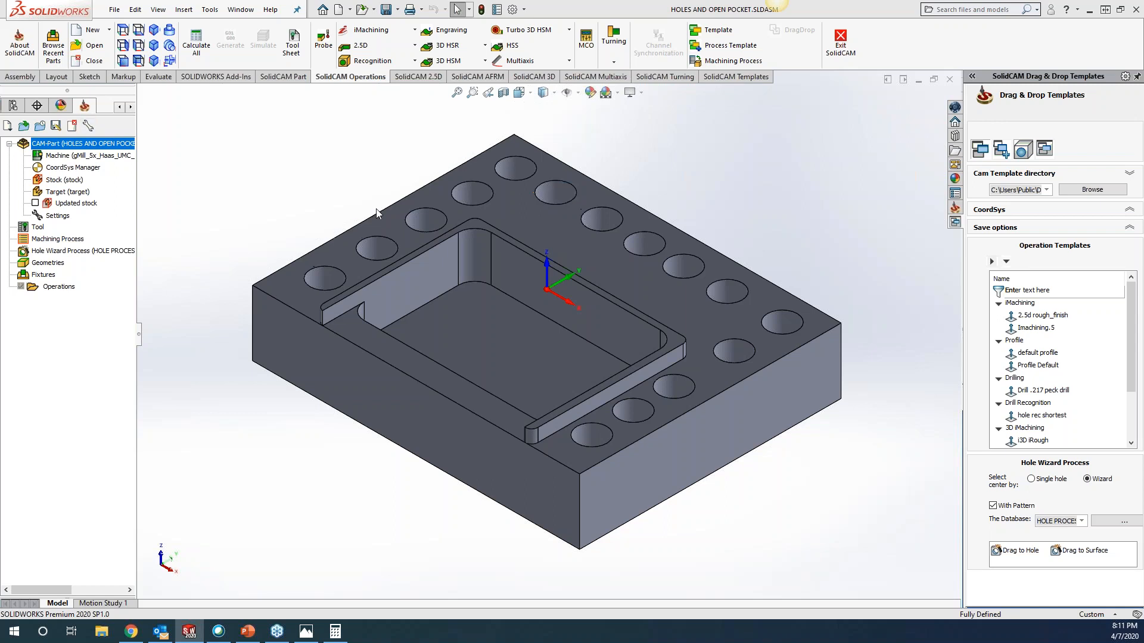
Step: Start a 2D drilling operation at MAC 1 and define its geometry "drill" from the part's 16 hole centers using multi-positions
middle_click_drag(261, 160, 225, 140)
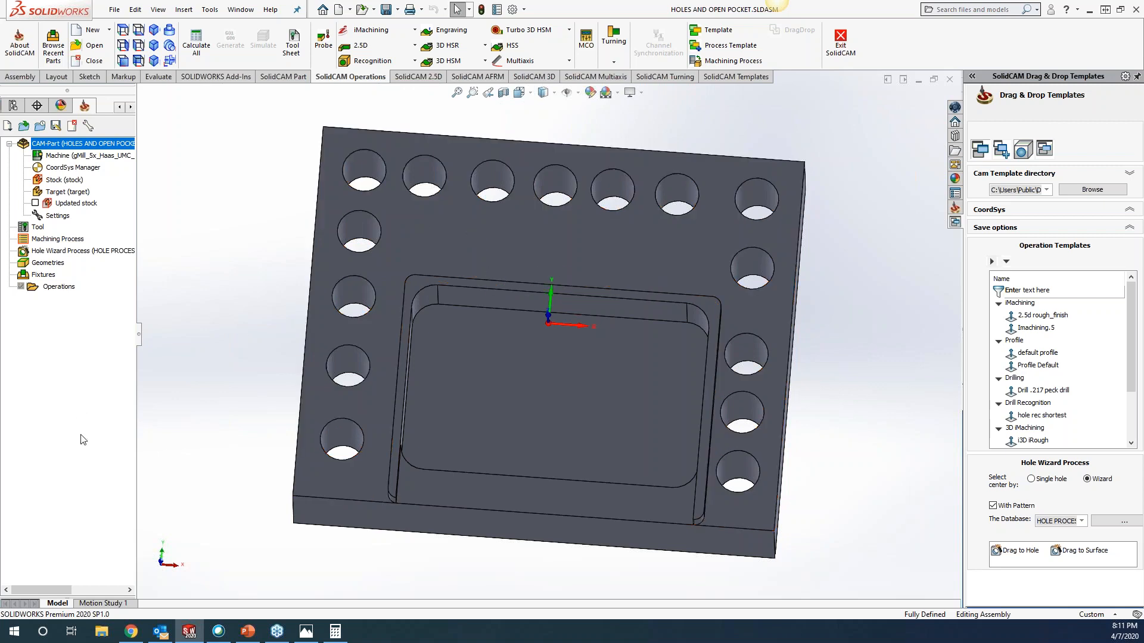
left_click(422, 78)
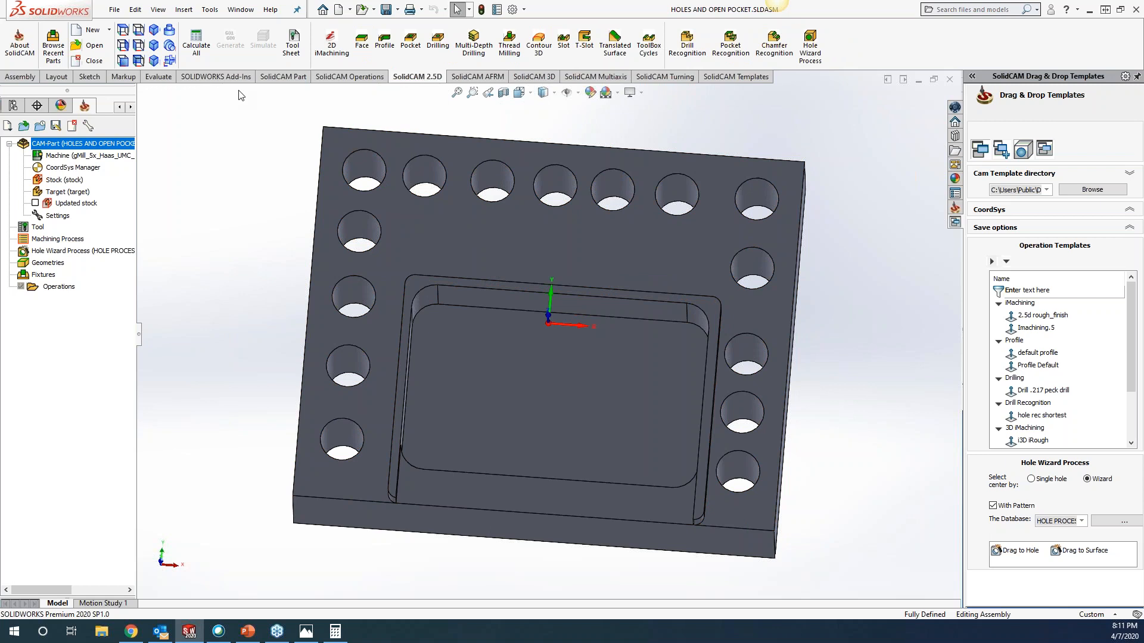
left_click(438, 46)
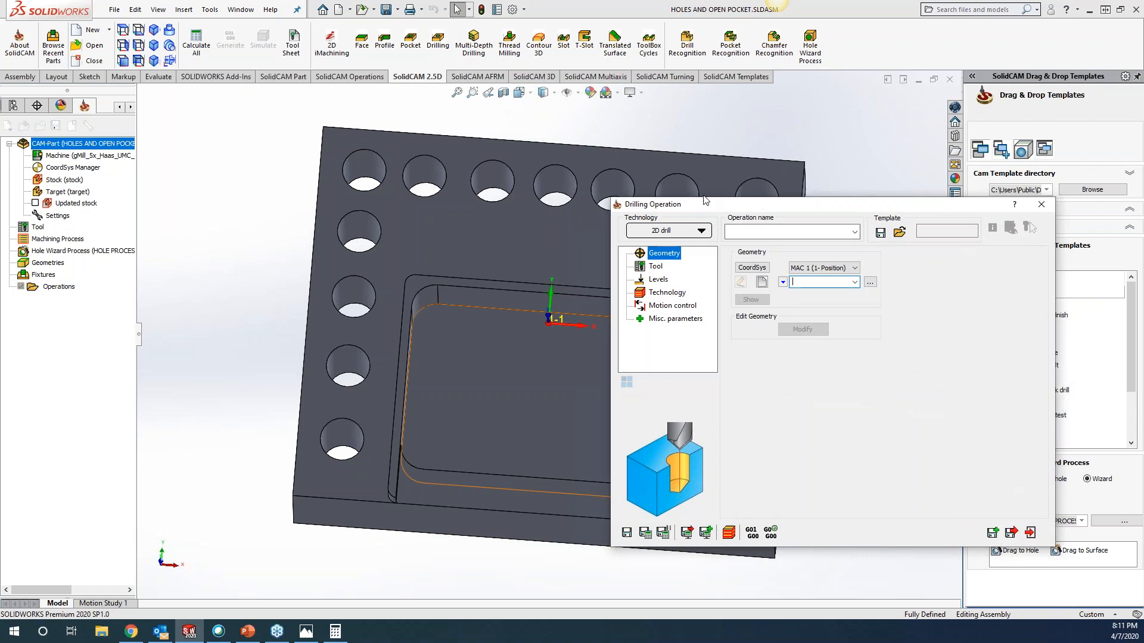
left_click(565, 238)
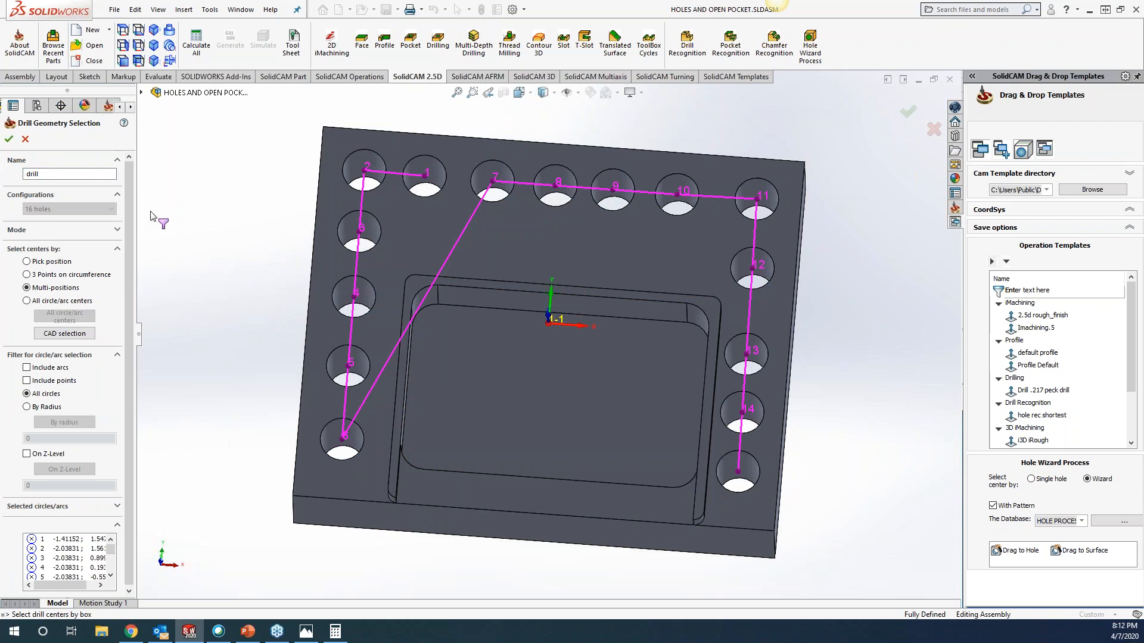
left_click(9, 139)
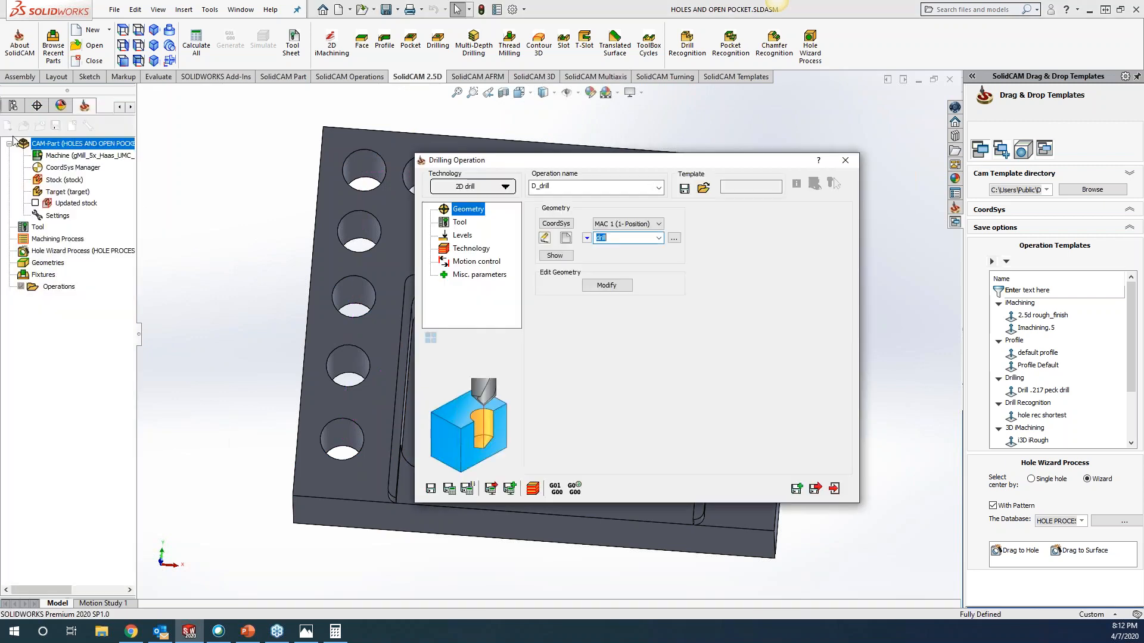
Step: Choose a new drill for the operation, picking its diameter from one of the model's holes
left_click(458, 223)
left_click(612, 410)
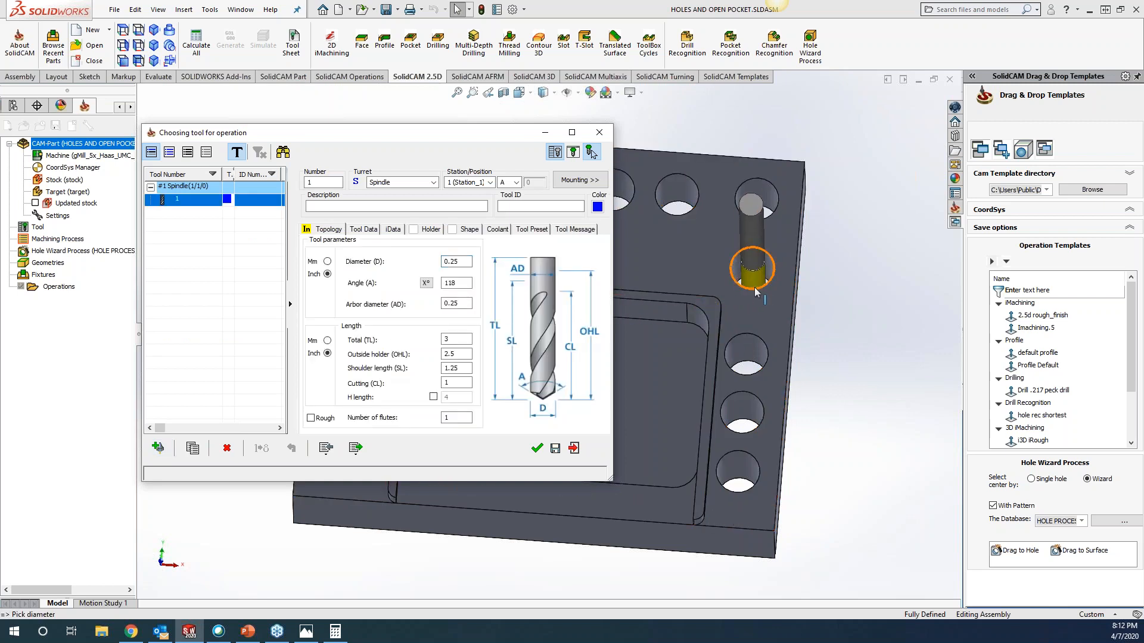
left_click(754, 290)
left_click(537, 448)
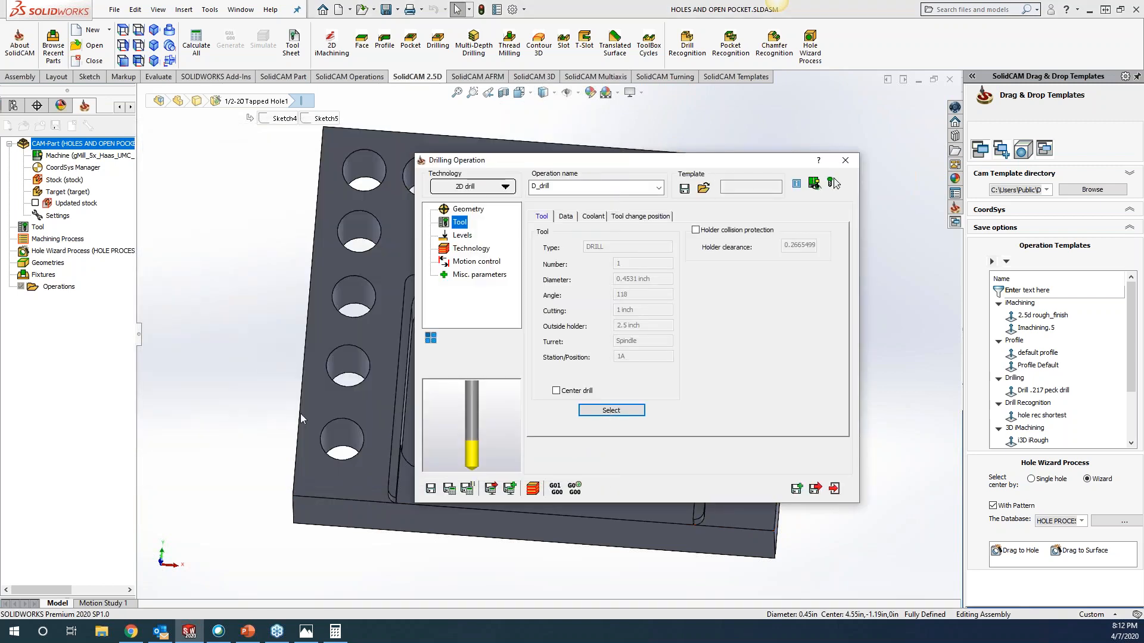
Step: Review the drilling levels, save and calculate the D_drill operation, and close it after inspecting the toolpath
left_click(460, 236)
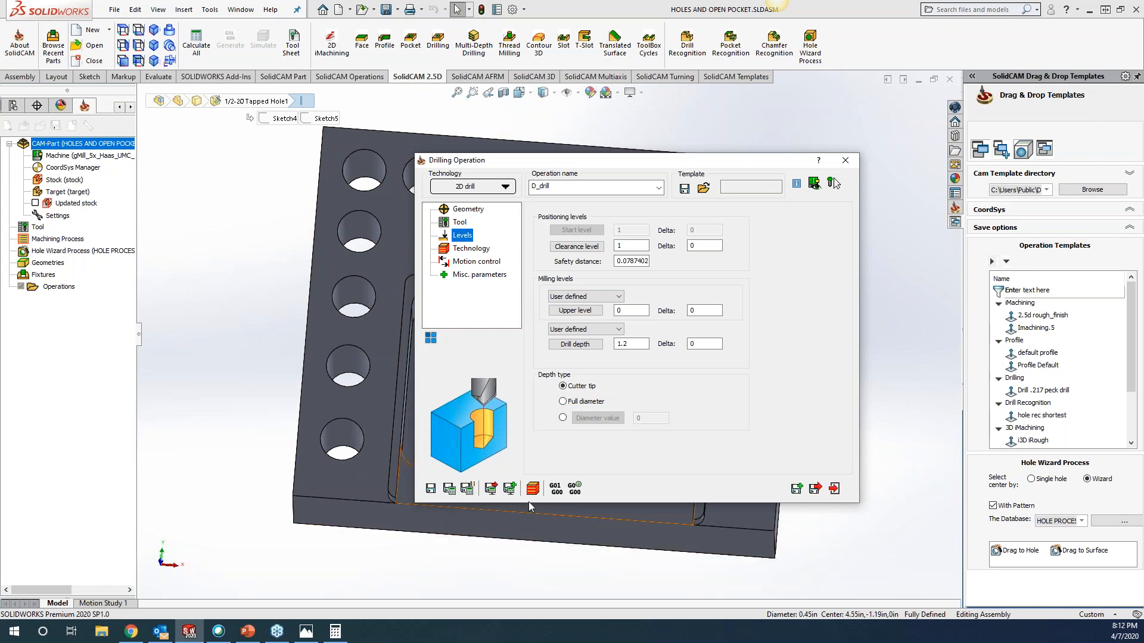
left_click(449, 489)
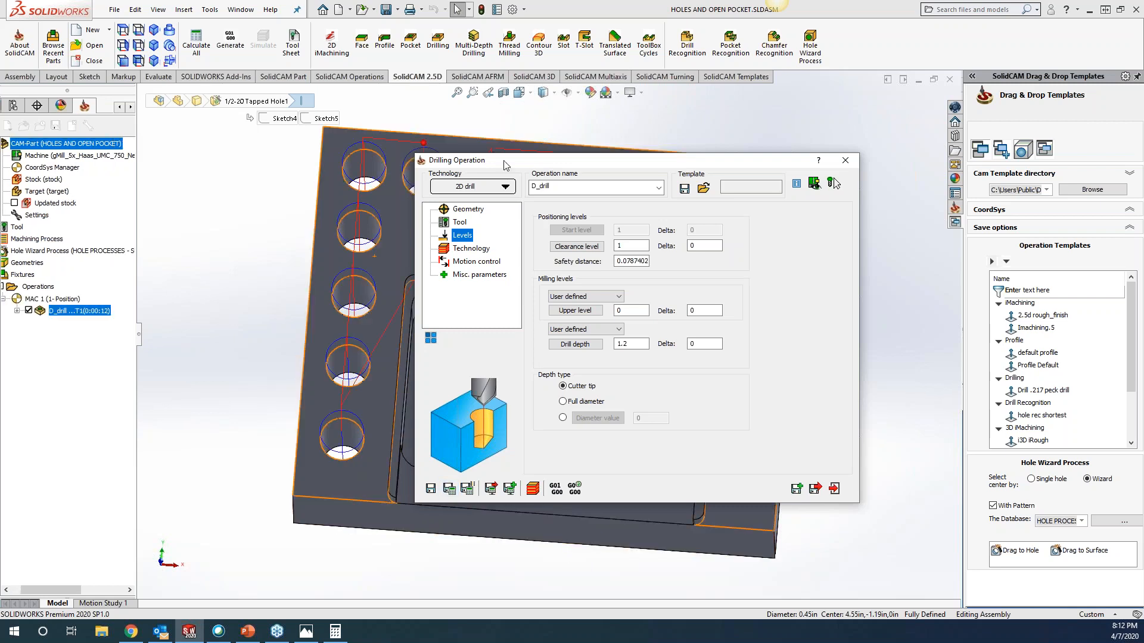
left_click_drag(558, 166, 453, 497)
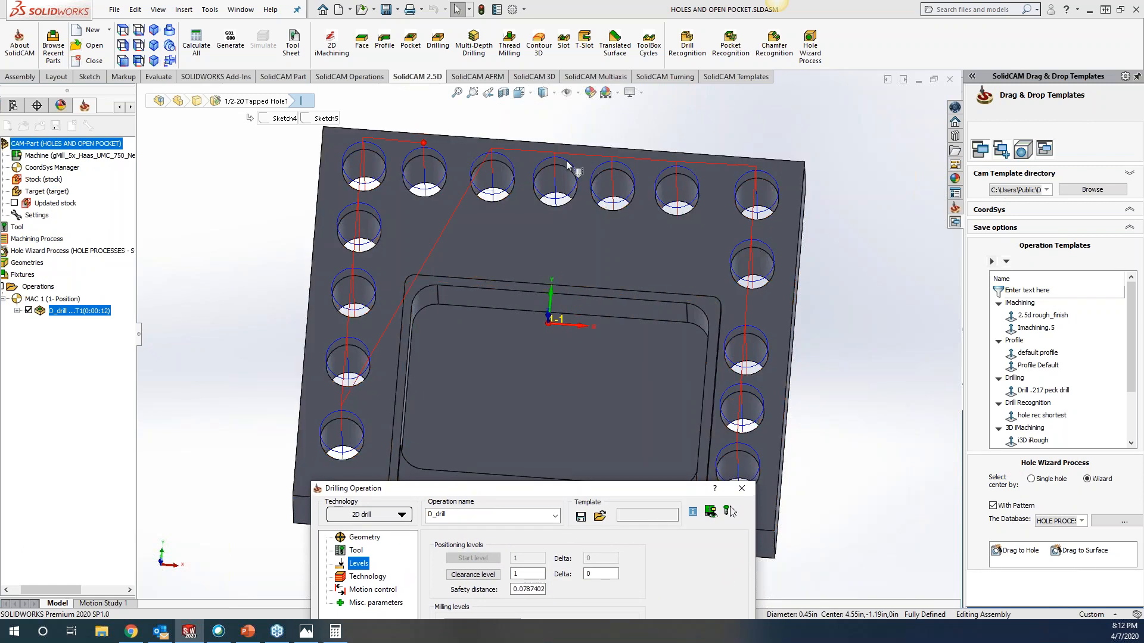
left_click_drag(607, 496, 610, 204)
left_click(742, 199)
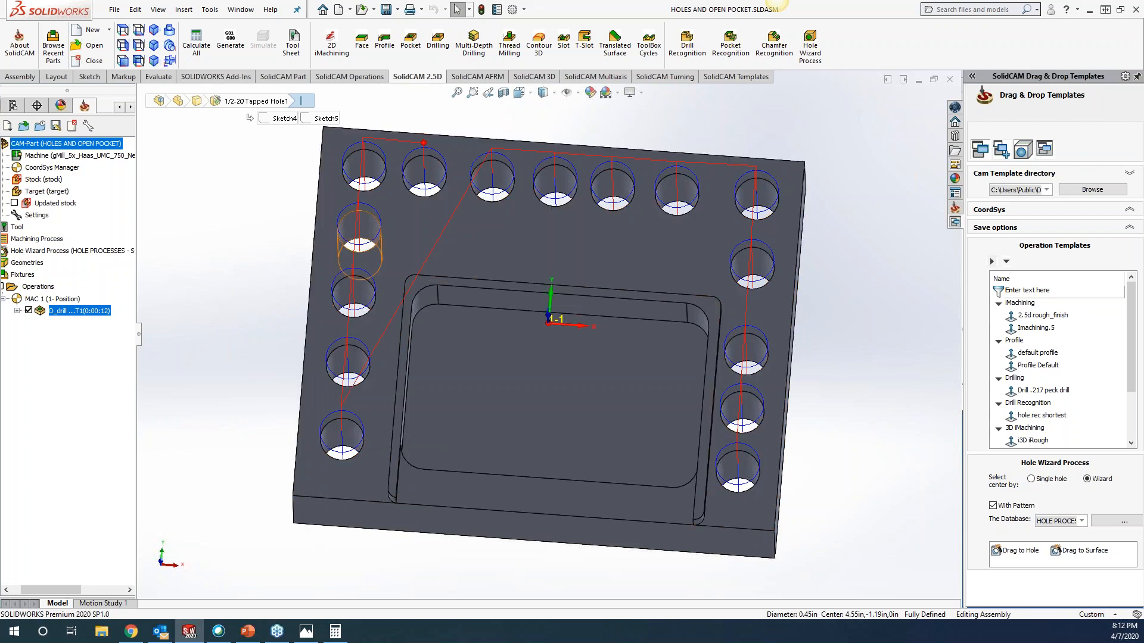
Step: Activate the 10 hole configuration, return to 16 holes, and activate 10 hole again to update the drilling toolpath
left_click(13, 106)
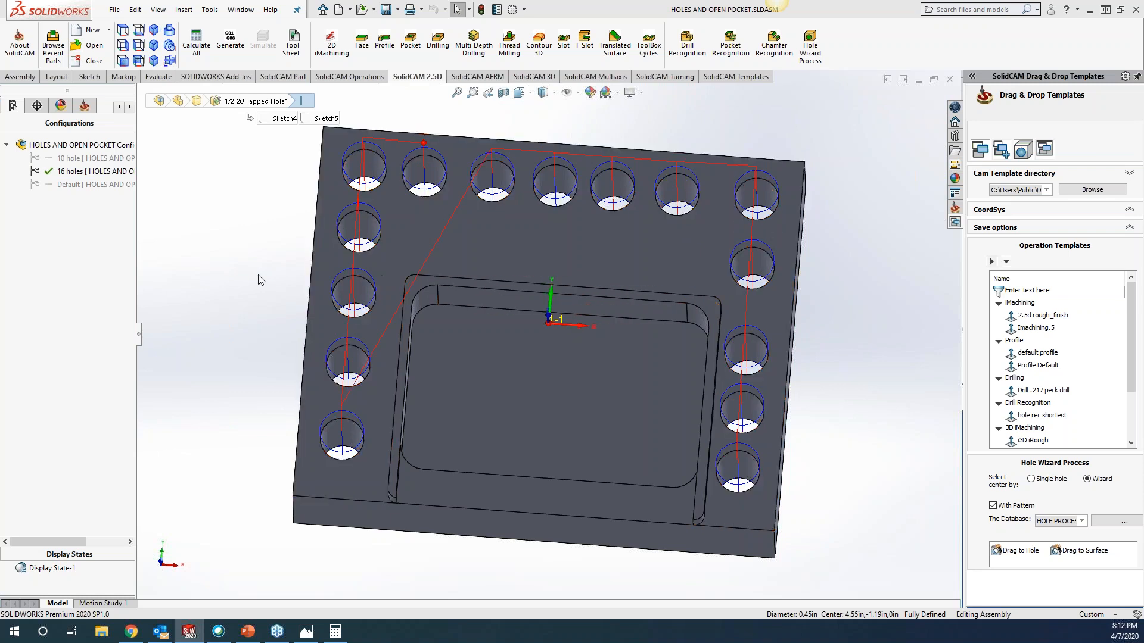
double_click(84, 159)
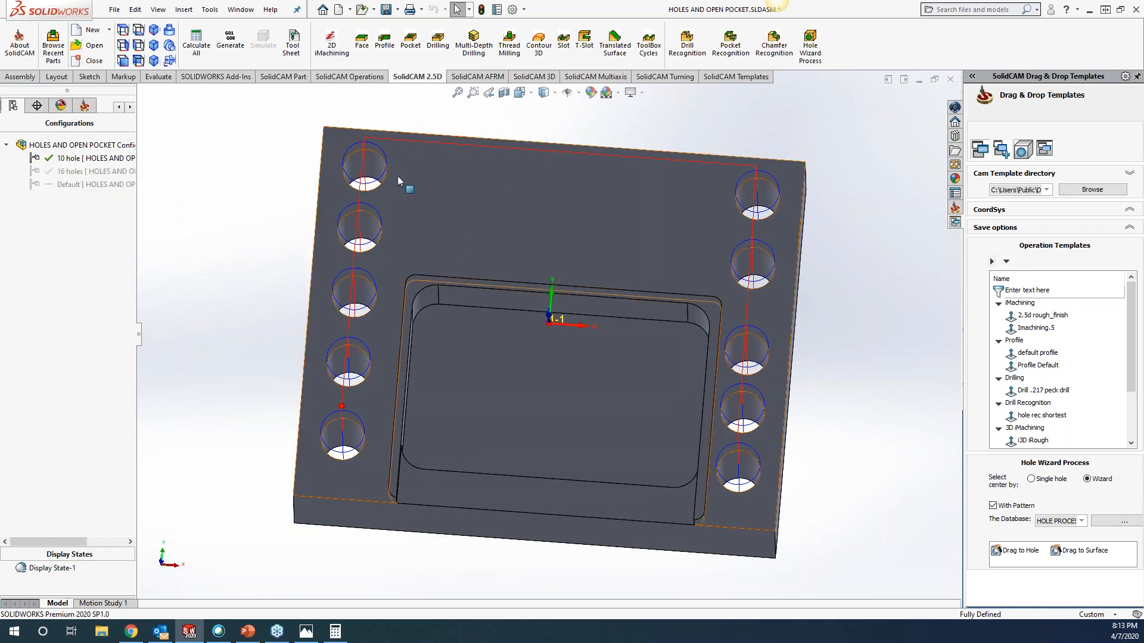
left_click(78, 172)
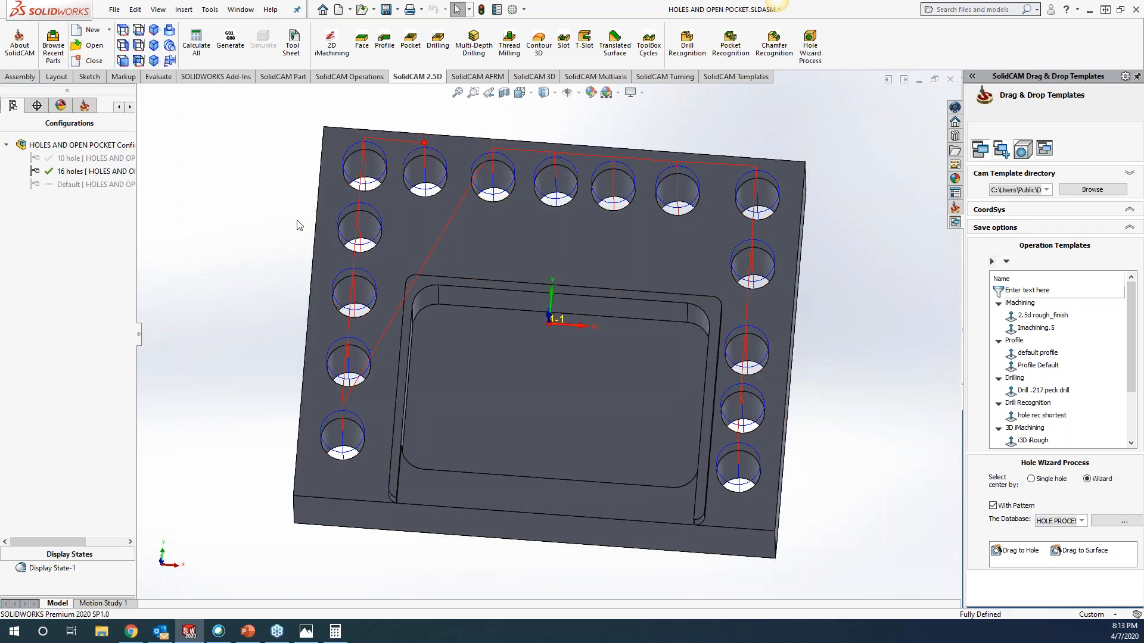
double_click(105, 159)
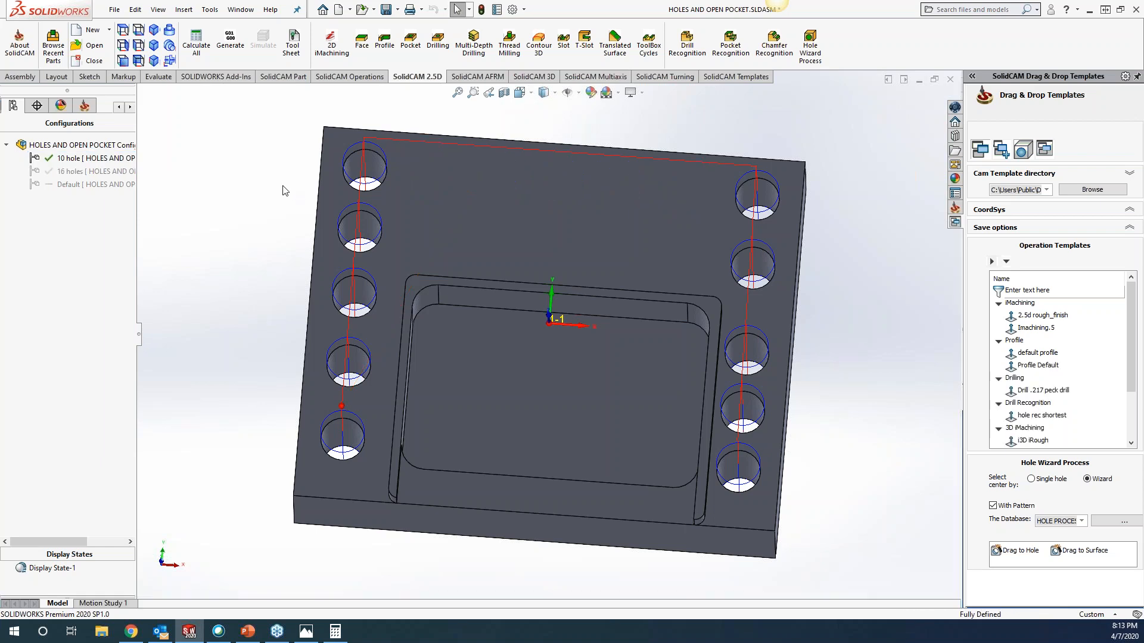
Step: View the CAM-Part's synchronization settings for design model configuration changes and close them without changes
left_click(84, 105)
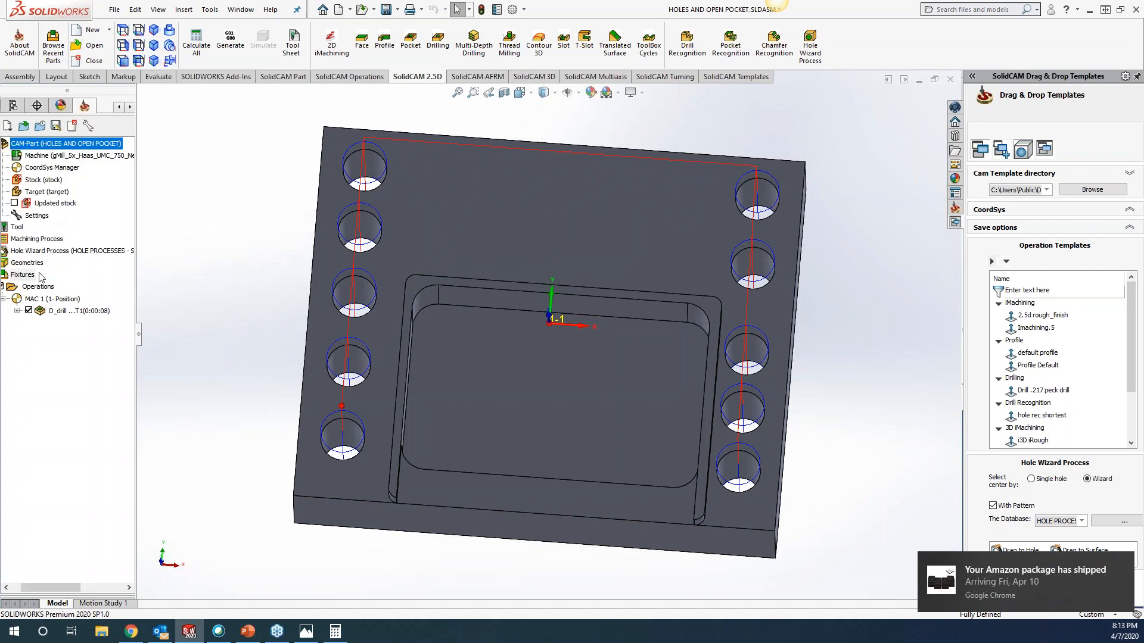
left_click(36, 216)
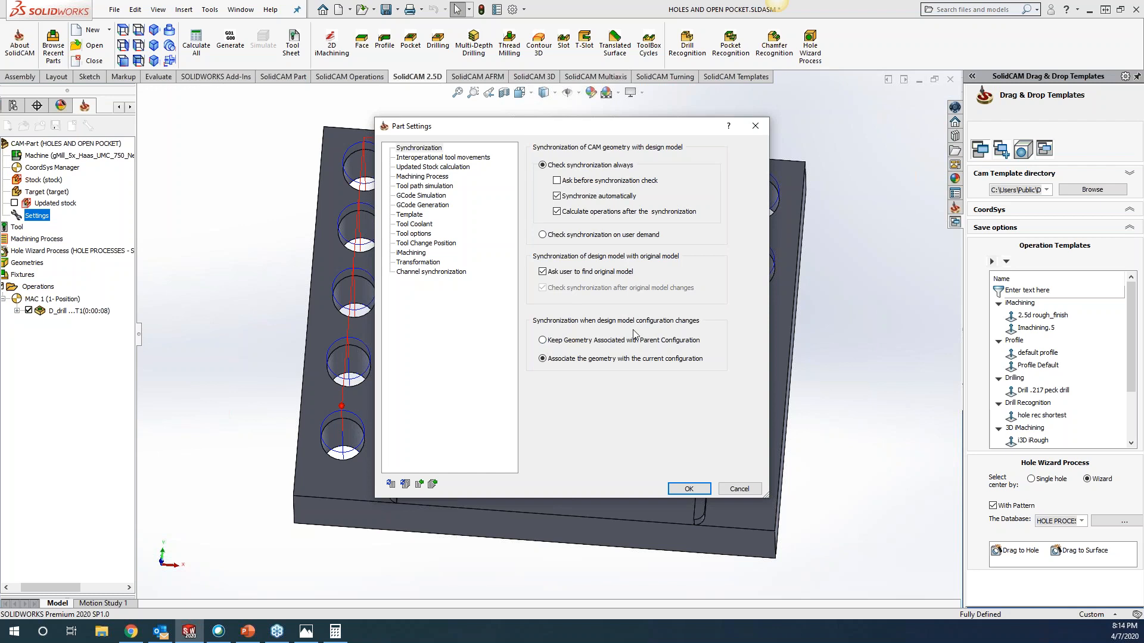
left_click(754, 128)
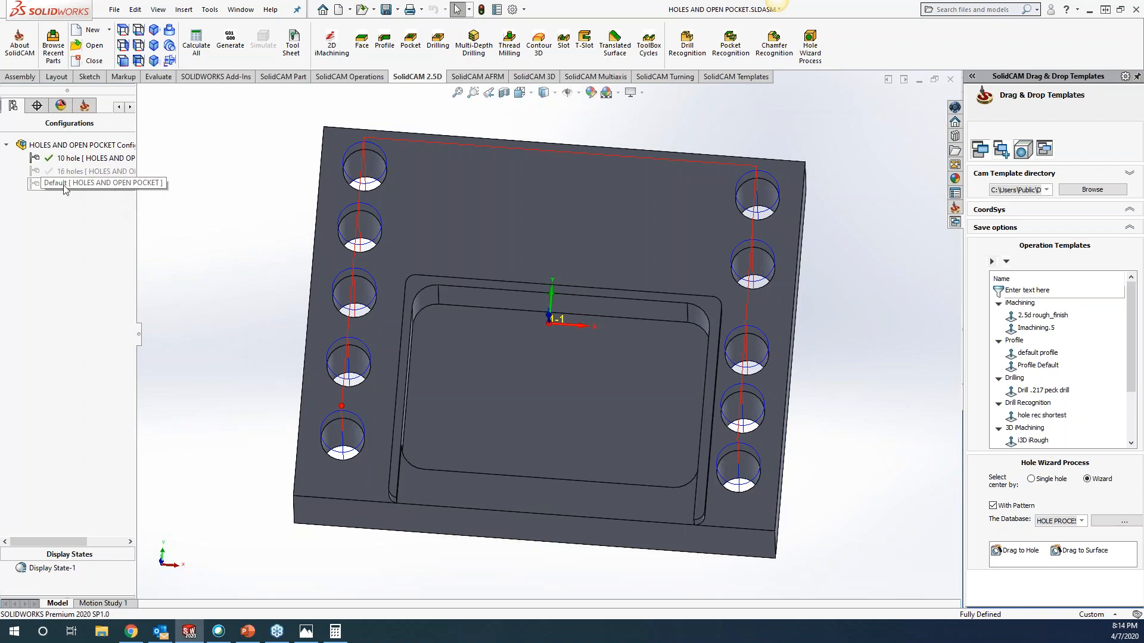
Step: Activate the 16 holes configuration and widen the configuration list to show the full names
double_click(105, 157)
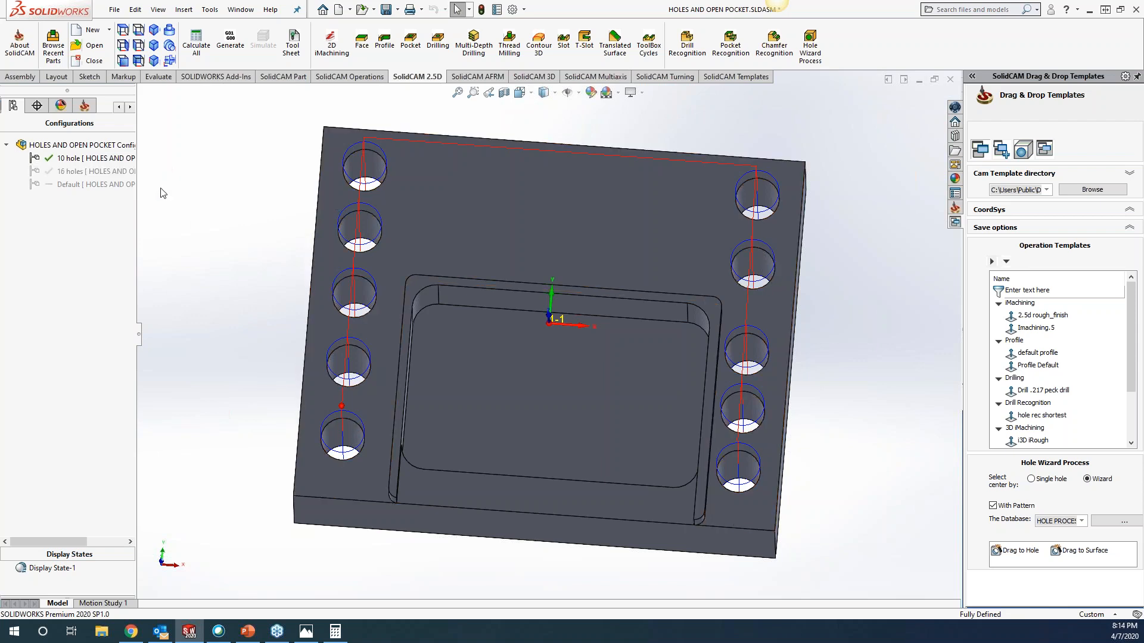
double_click(90, 172)
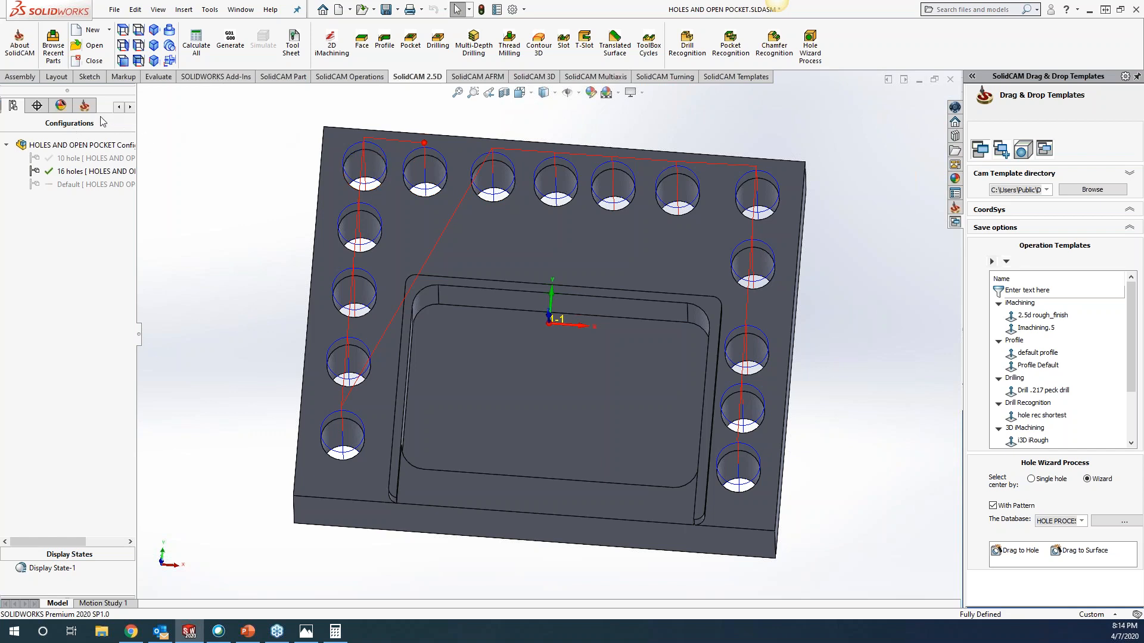
left_click_drag(137, 127, 263, 127)
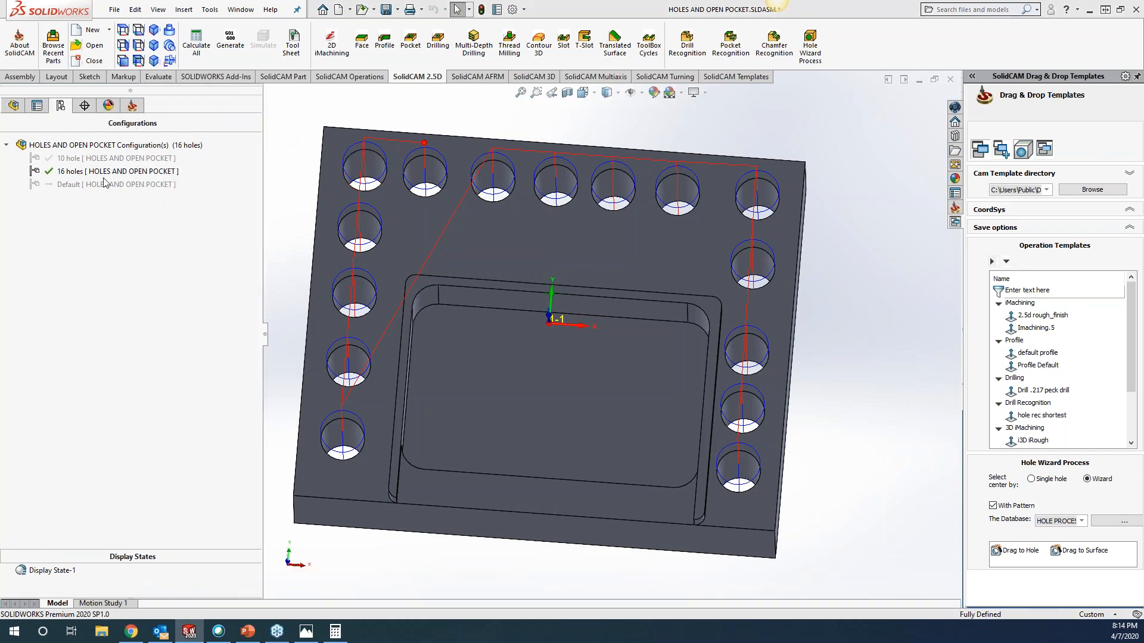
Step: Close the HOLES AND OPEN POCKET CAM-Part and dismiss the welcome window
left_click(123, 111)
left_click(72, 125)
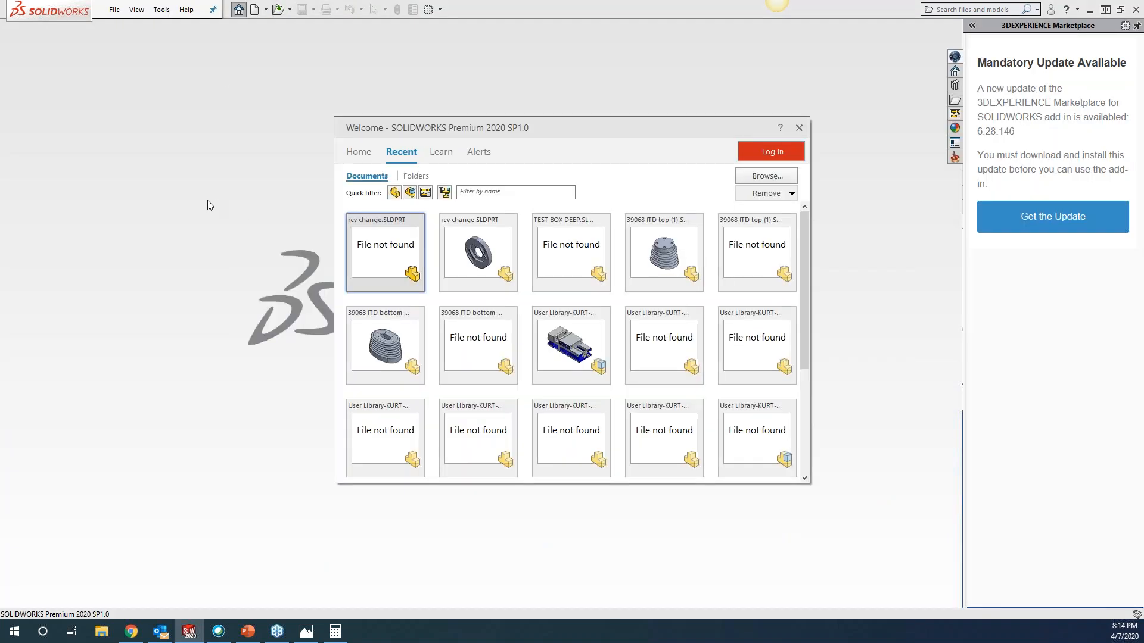
left_click(144, 195)
left_click(160, 10)
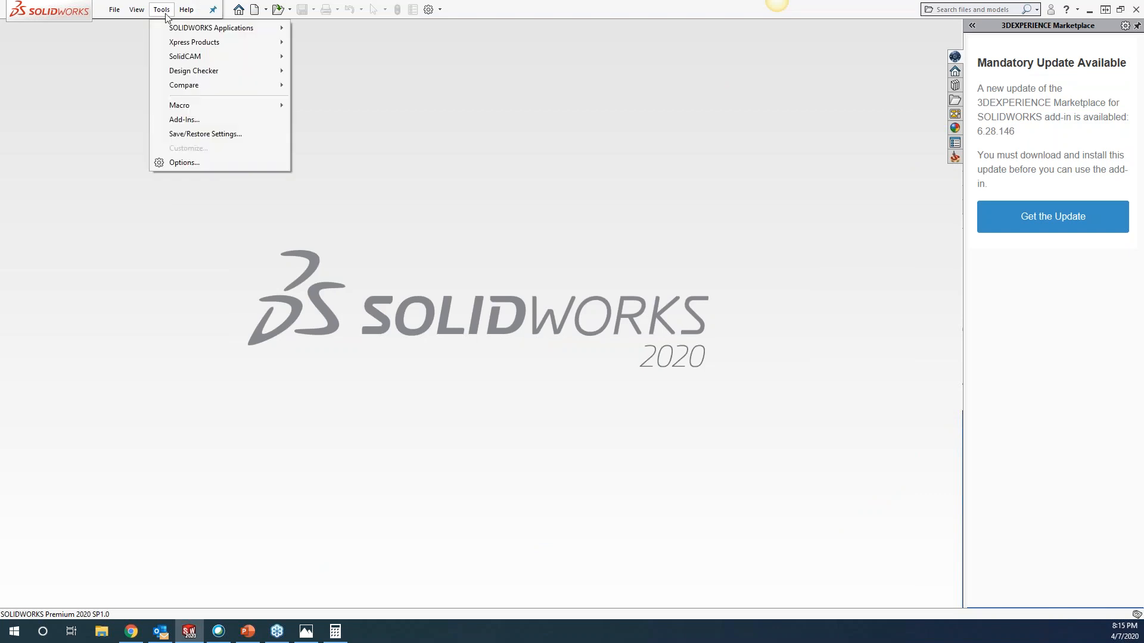
left_click(277, 11)
left_click(278, 11)
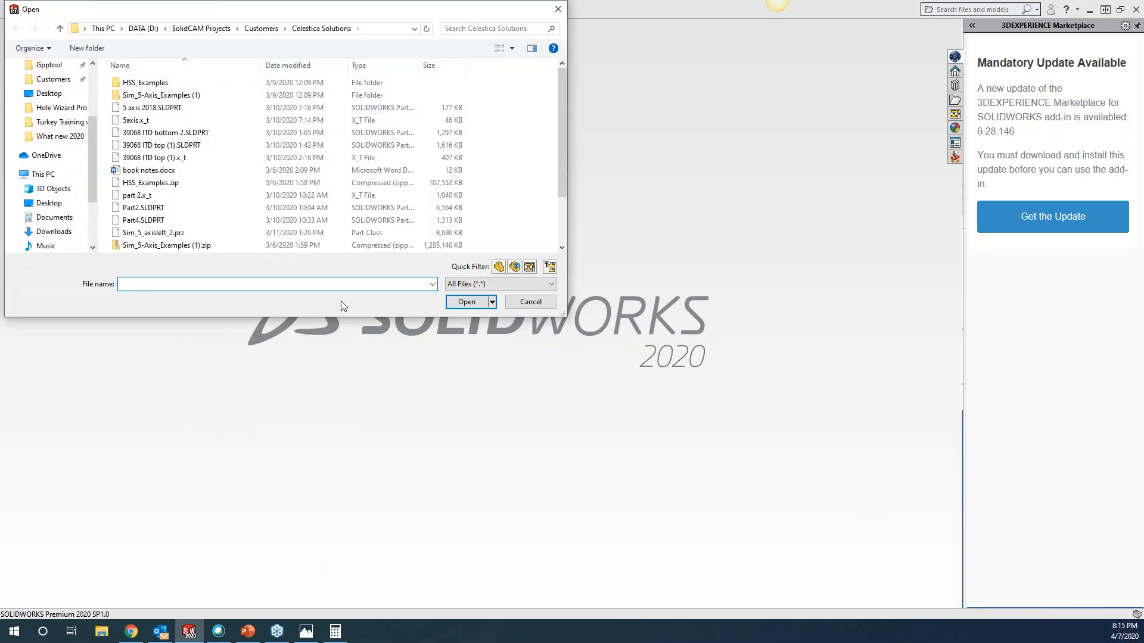
left_click(262, 29)
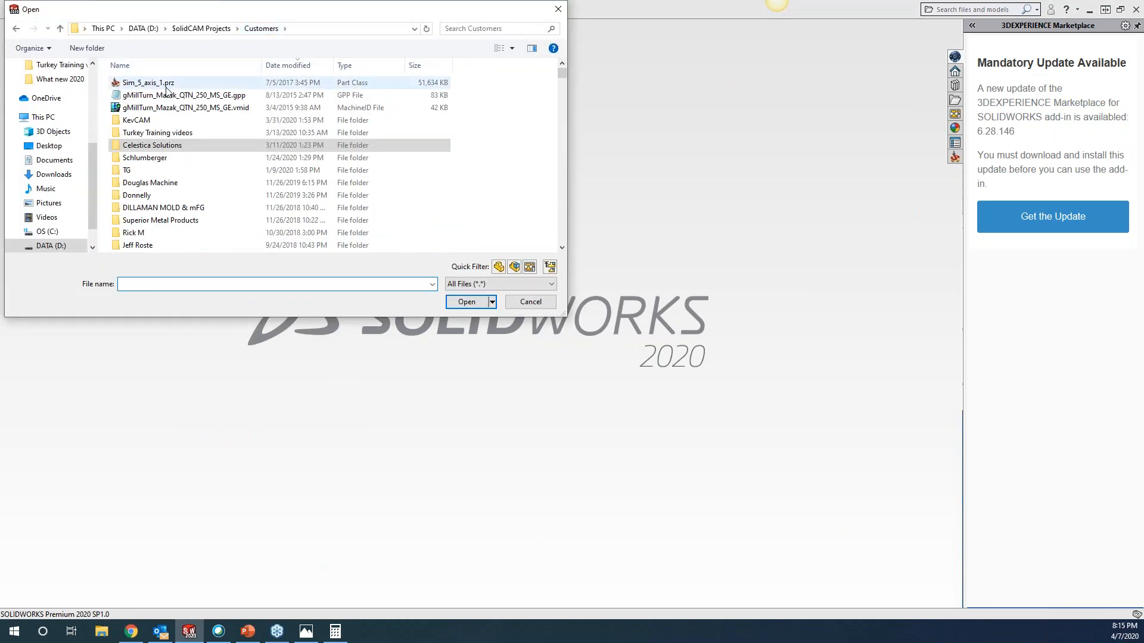
double_click(142, 121)
scroll(167, 191, "down", 2)
scroll(170, 204, "down", 4)
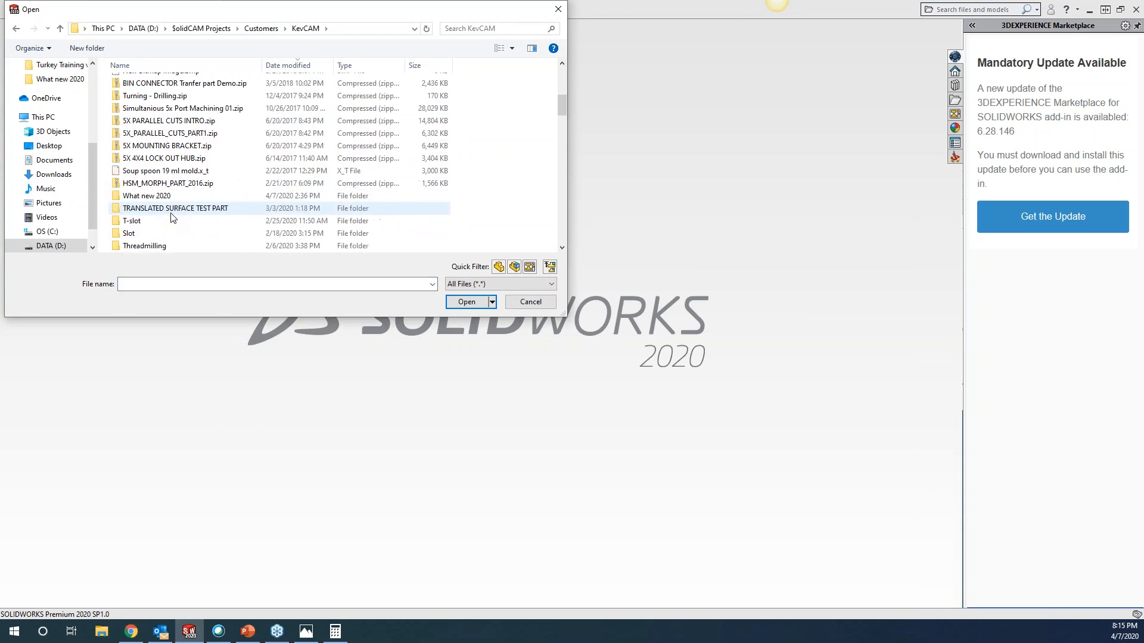
left_click(145, 198)
double_click(145, 199)
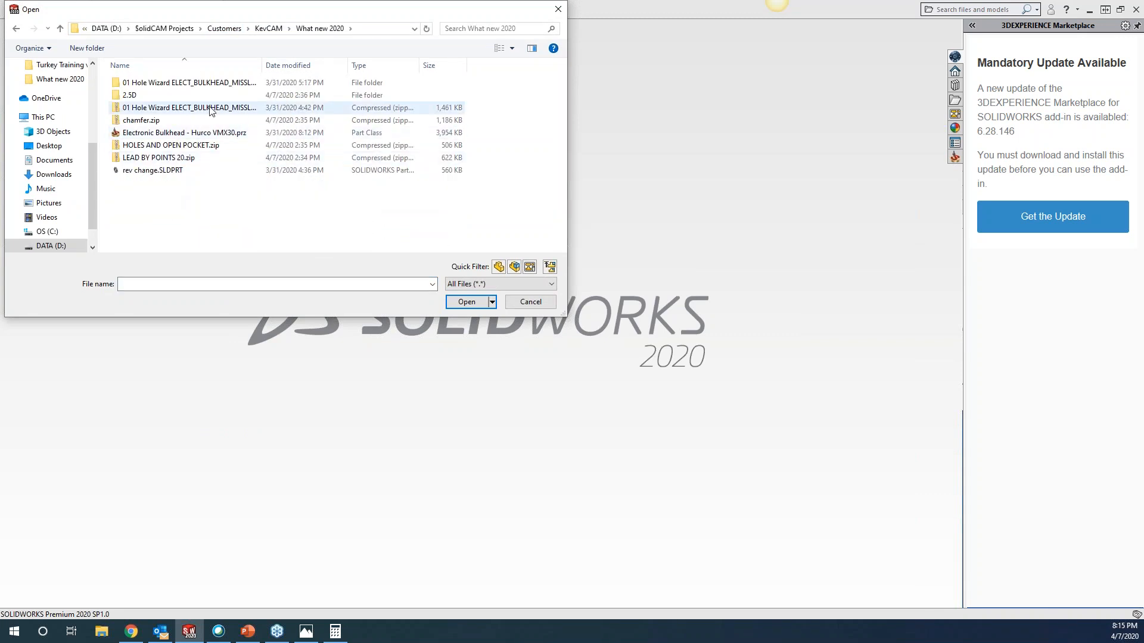
double_click(160, 96)
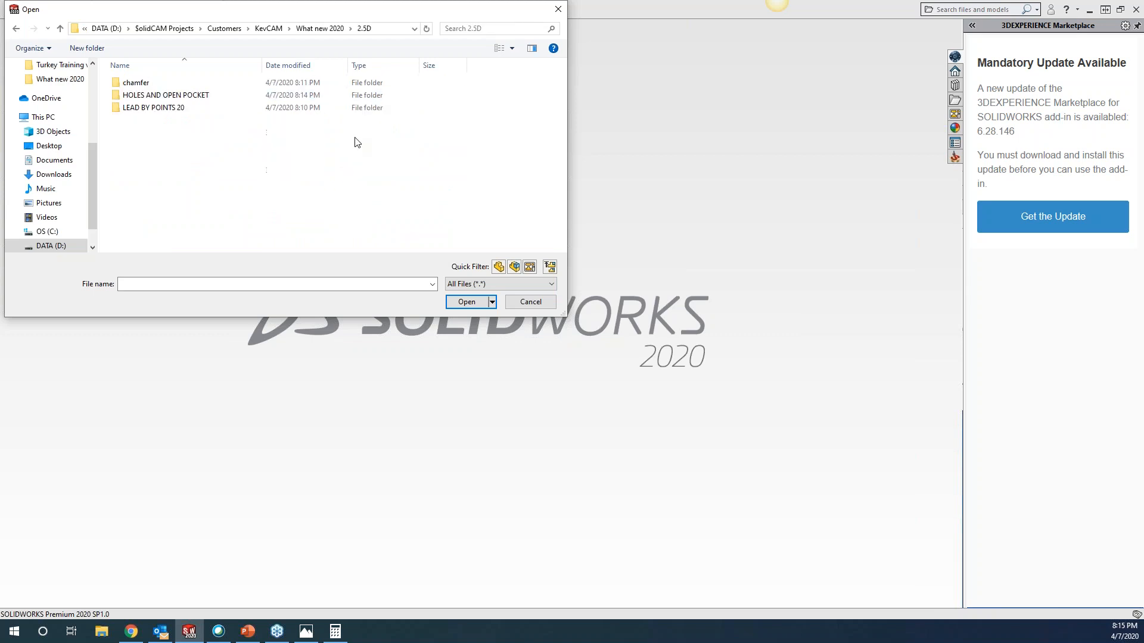
double_click(136, 96)
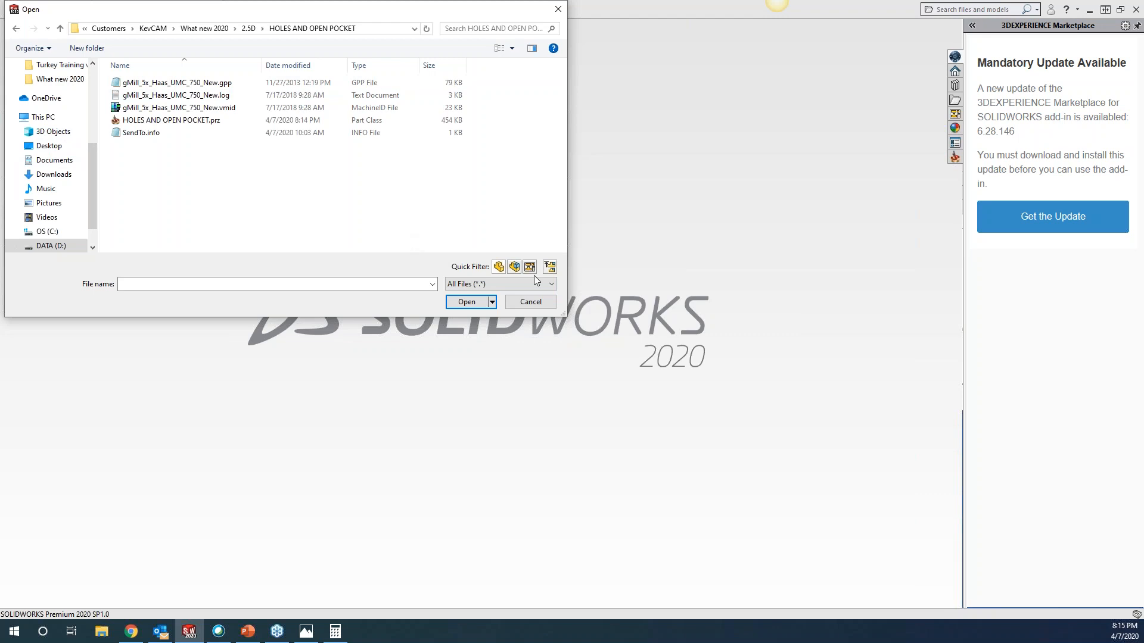
left_click(530, 301)
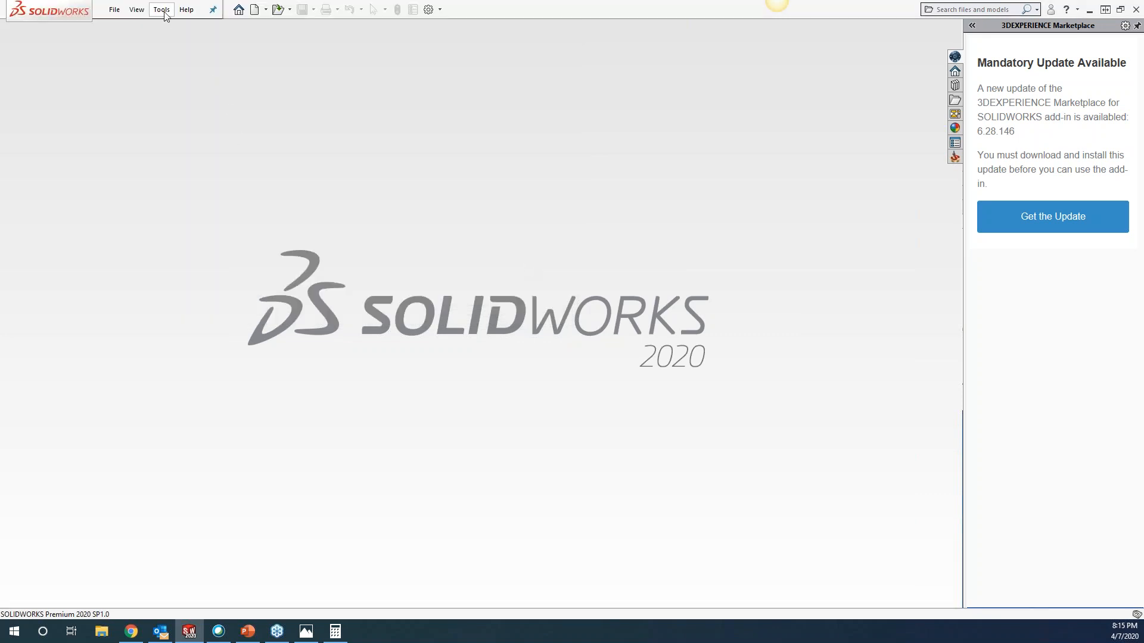
Step: Reopen the recent CAM-Part "HOLES AND OPEN POCKET.prz"
left_click(162, 10)
mouse_move(182, 56)
mouse_move(358, 310)
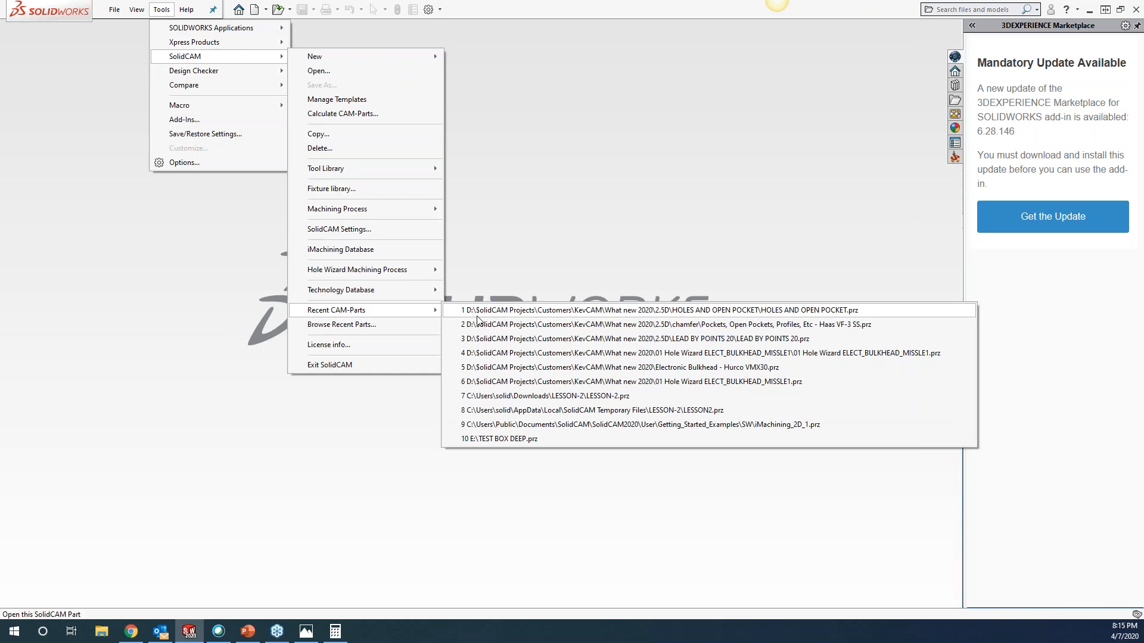
left_click(523, 311)
left_click(435, 181)
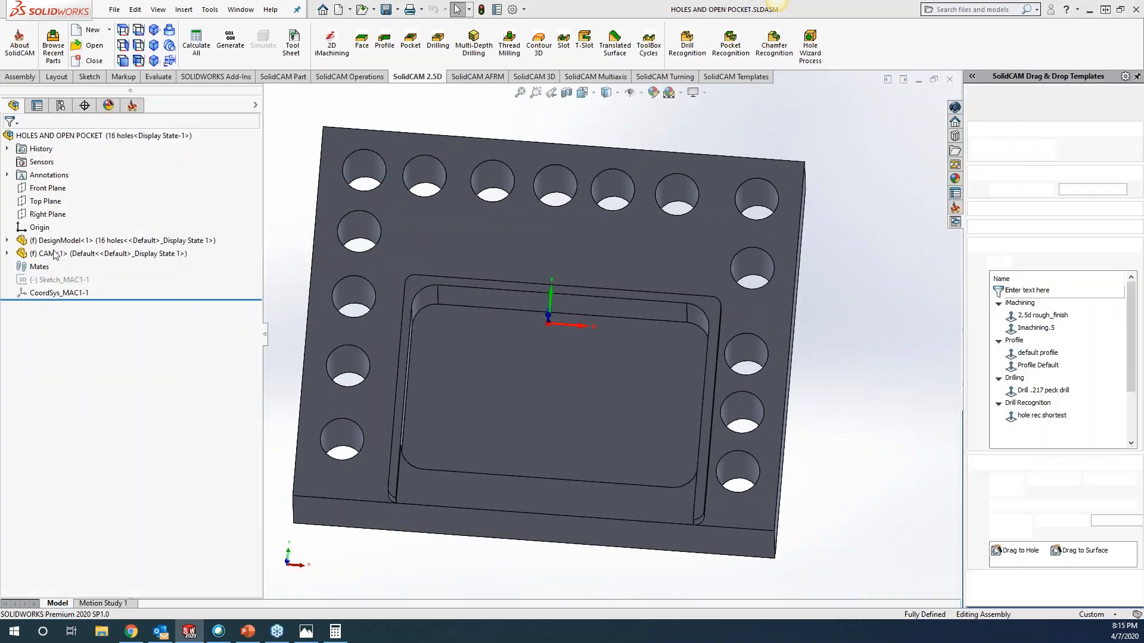
Step: Open the DesignModel component as a separate part document
right_click(66, 241)
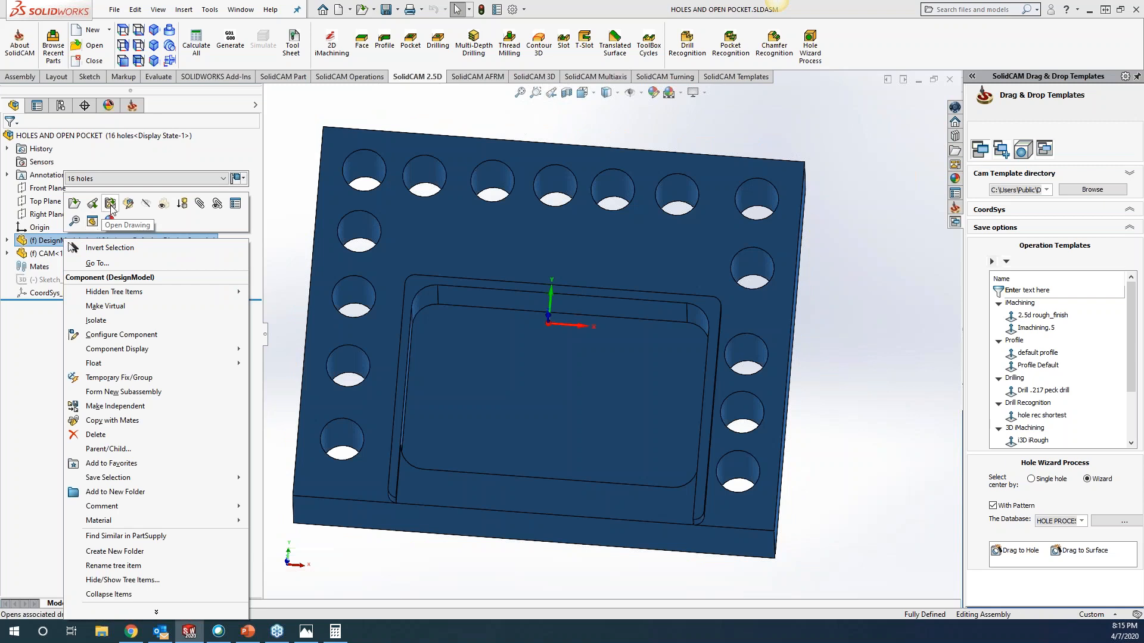
left_click(89, 202)
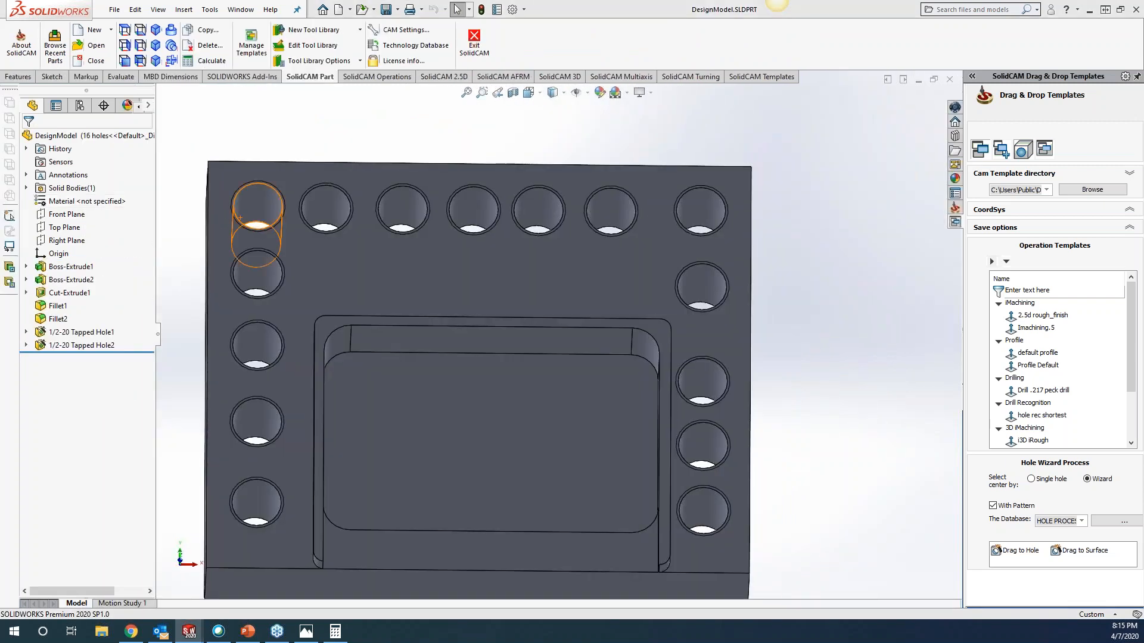
key("ctrl+Tab")
left_click(133, 108)
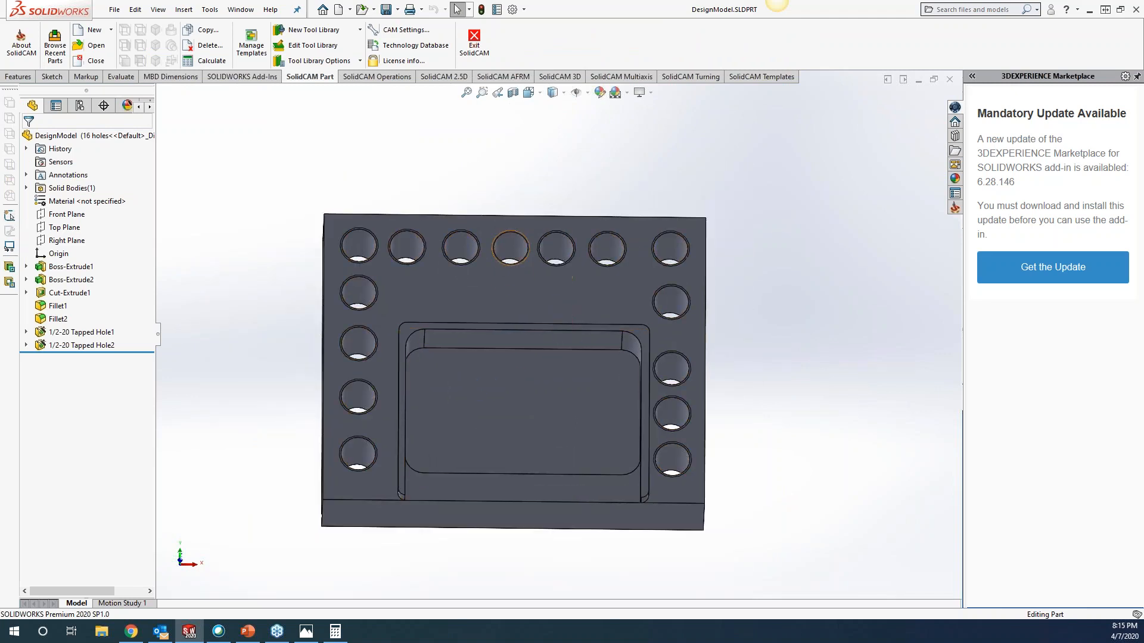
Step: Delete the 1/2-20 Tapped Hole1 feature from the design model together with its dependent items
left_click(74, 333)
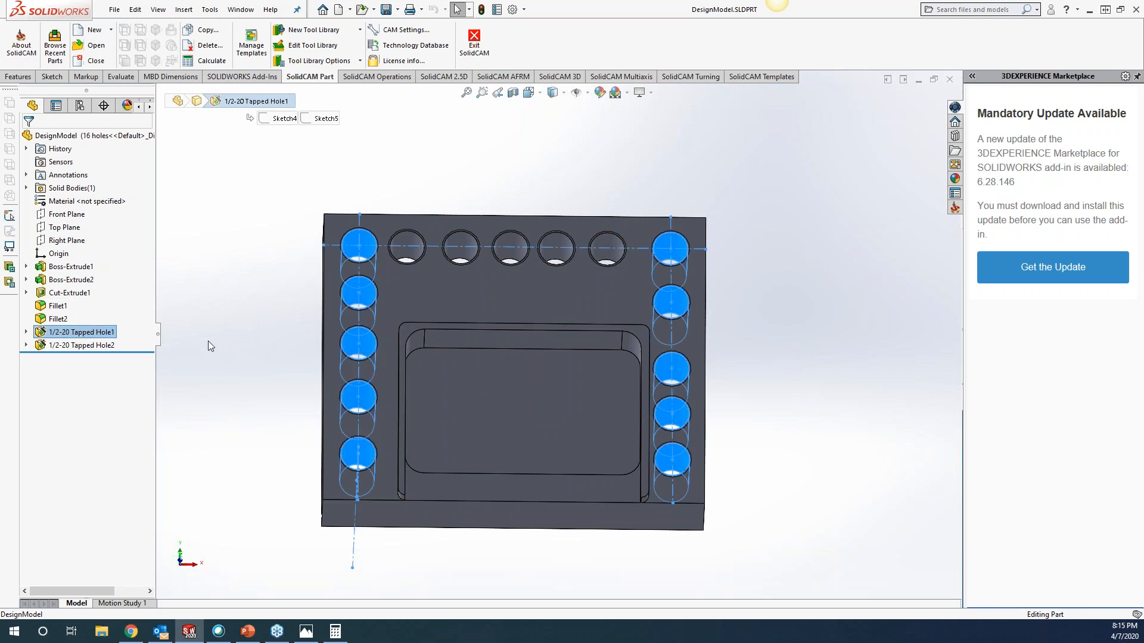
key("Delete")
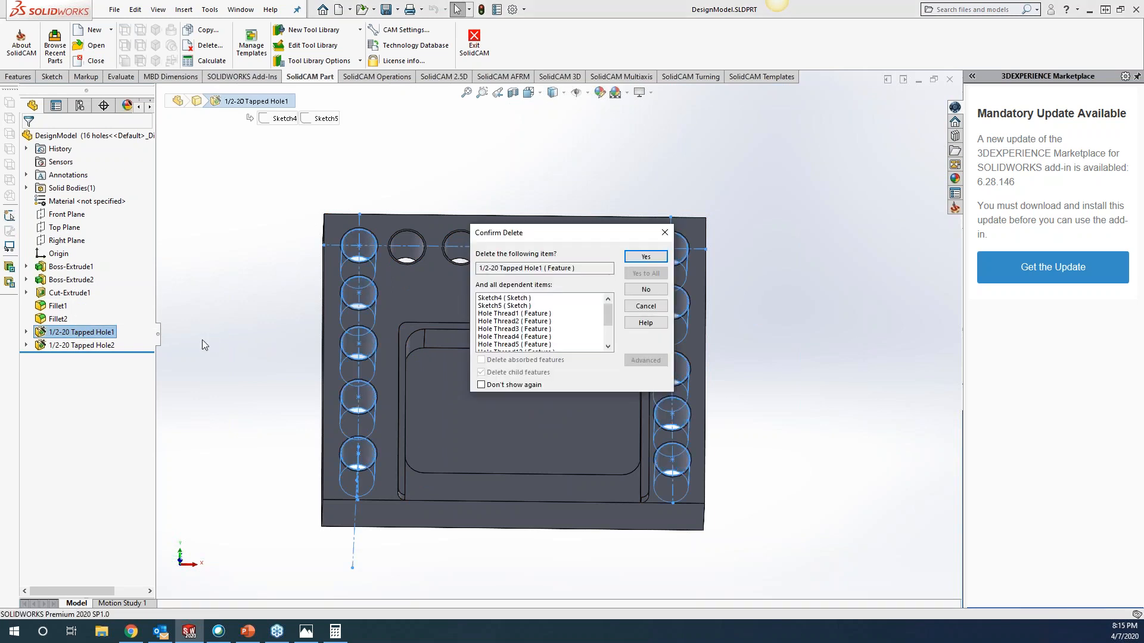
left_click(645, 257)
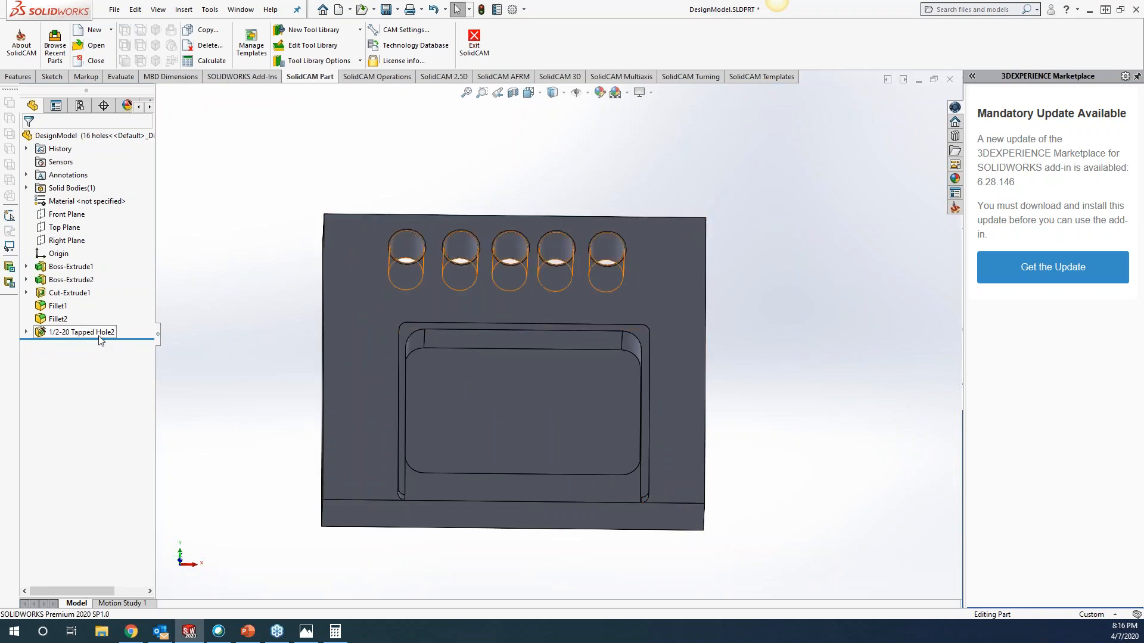
Step: Move four holes of 1/2-20 Tapped Hole2 near the plate's corners, lower-left at about X 0.55, Y -3.08 in, upper-right at about X 4.58, Y -0.45 in
right_click(88, 333)
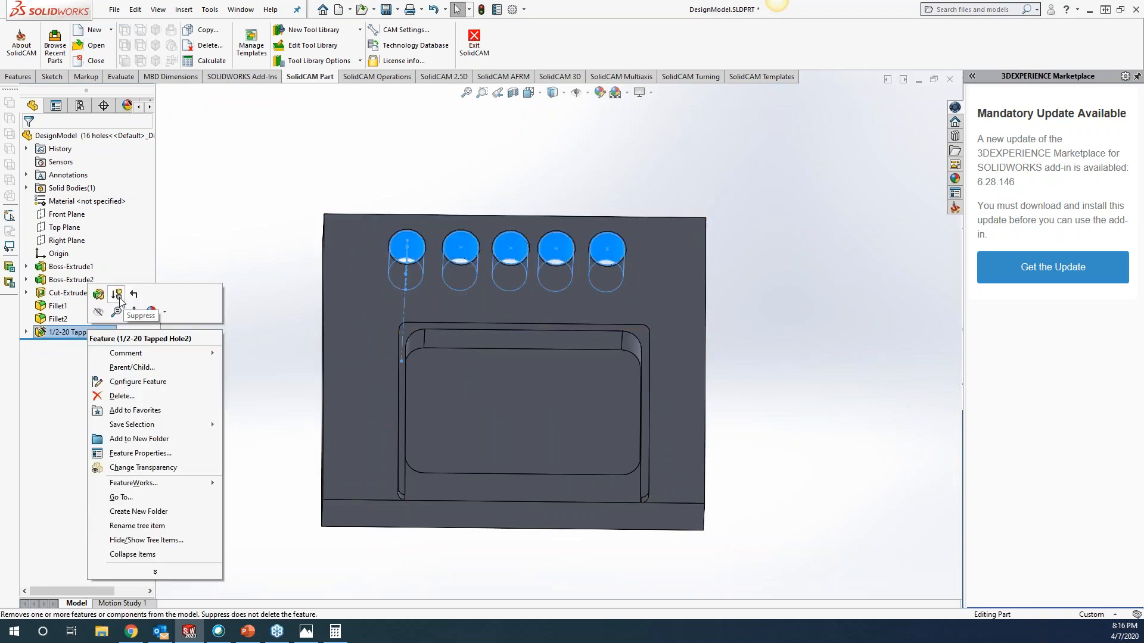
left_click(96, 292)
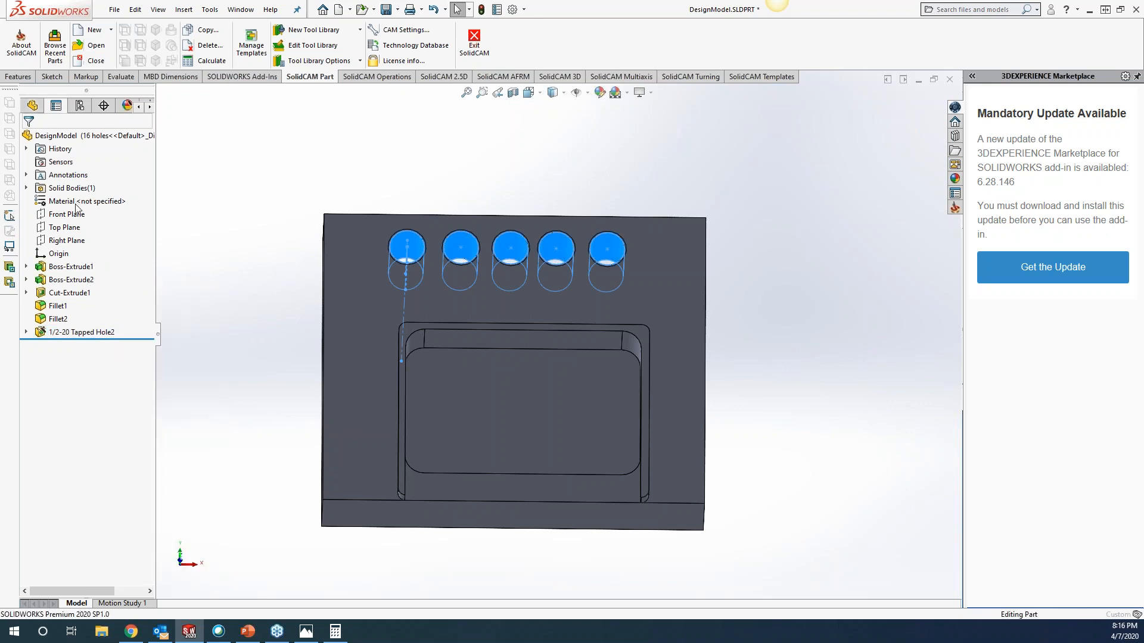
left_click(89, 163)
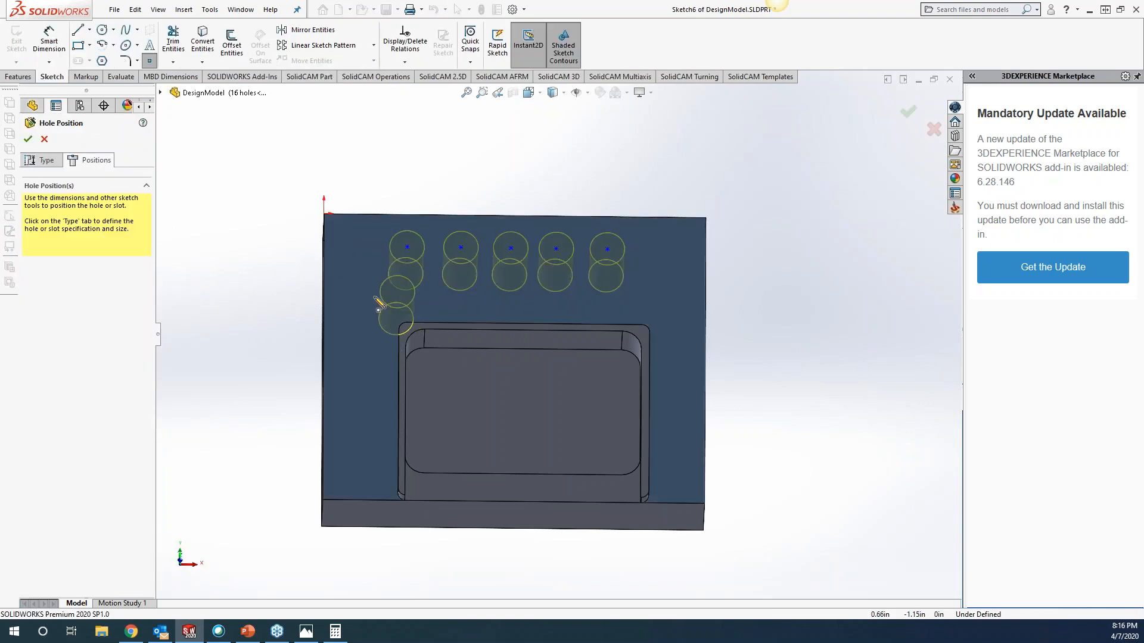
left_click_drag(403, 250, 366, 435)
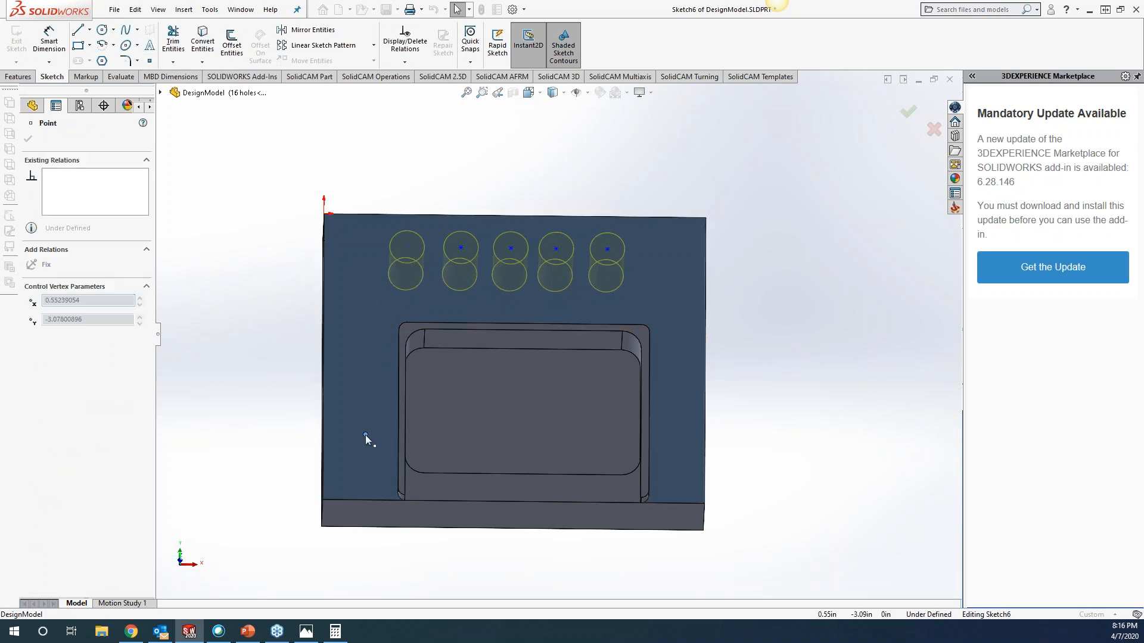
left_click(460, 249)
left_click_drag(461, 251, 365, 255)
left_click_drag(607, 251, 673, 471)
left_click_drag(556, 251, 674, 249)
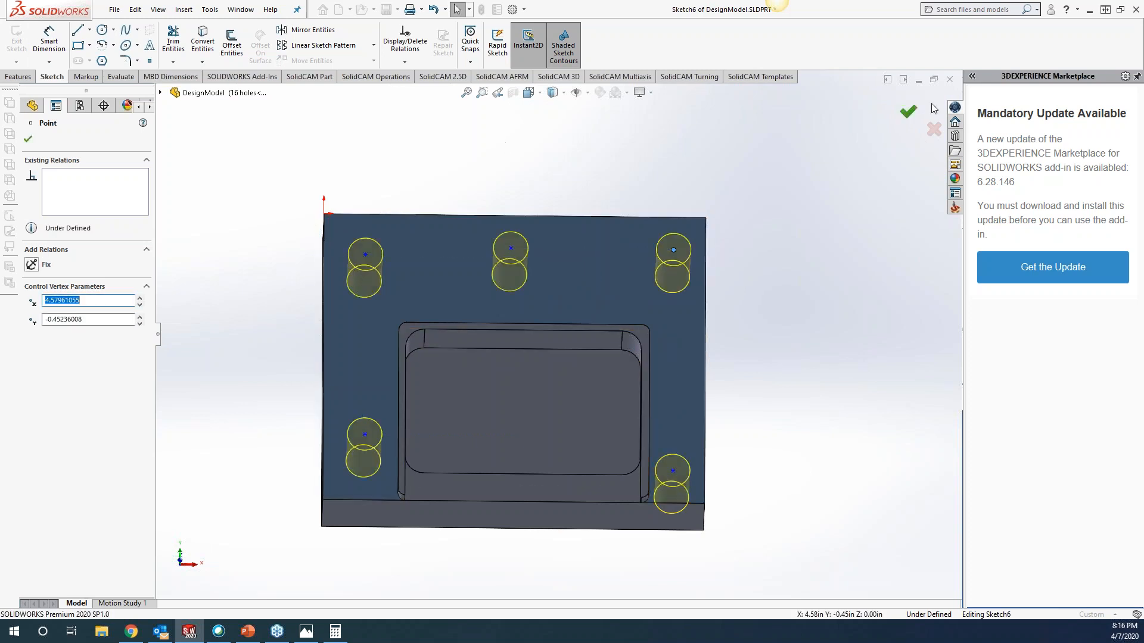
left_click(908, 112)
left_click(908, 111)
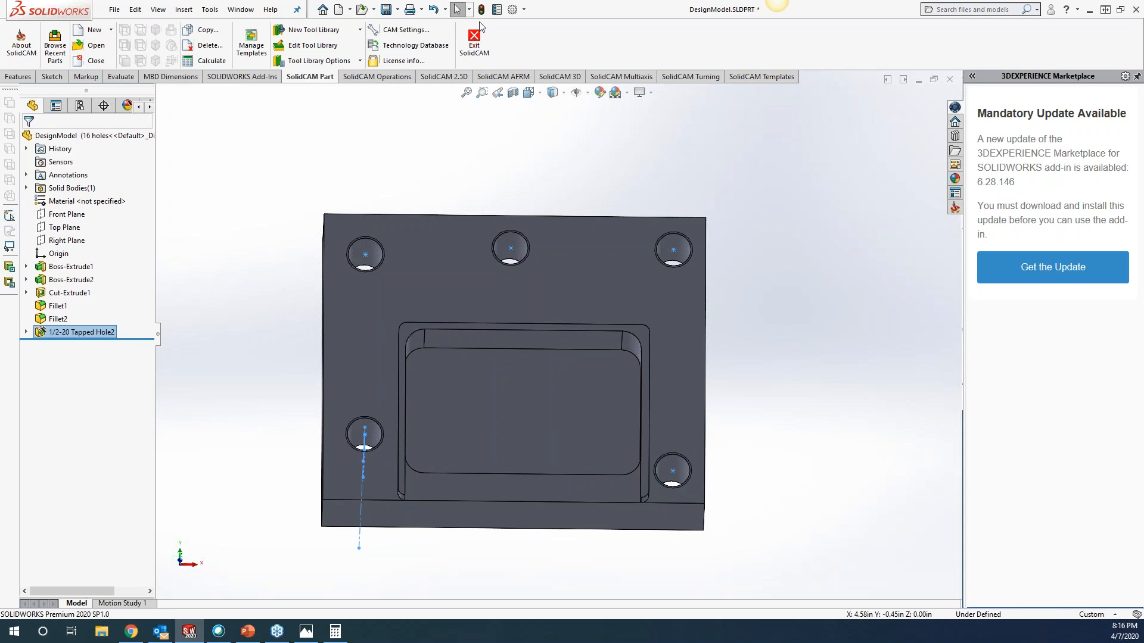
Step: Save the edited design model, and save it under the new name "holes changed" in the What new 2020 > 2.5D folder
left_click(388, 9)
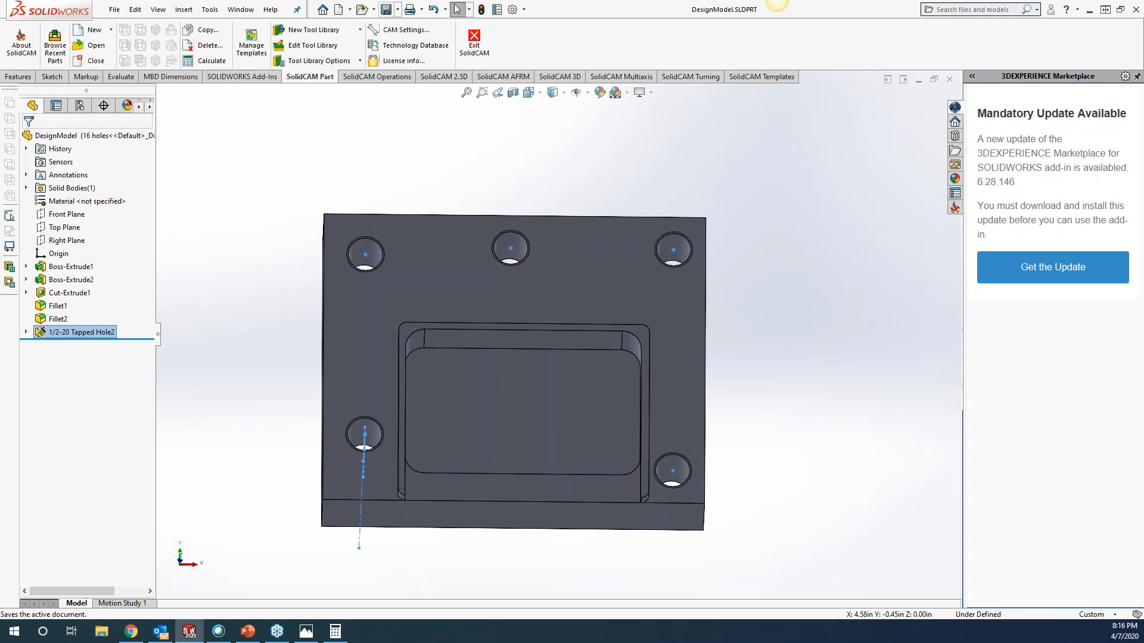
left_click(398, 10)
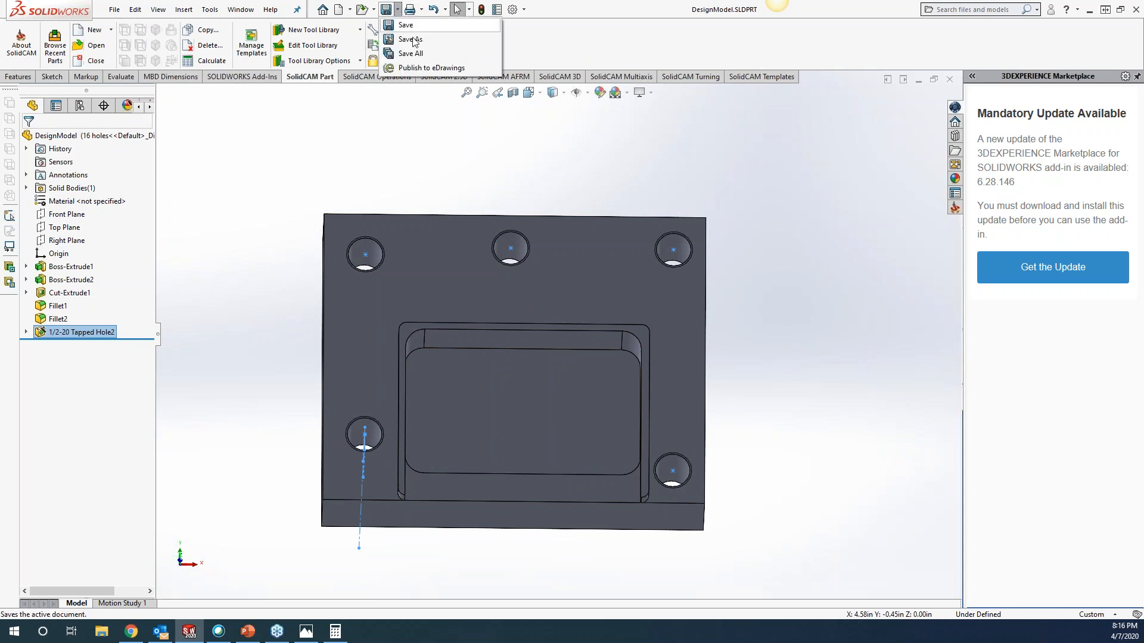
left_click(417, 41)
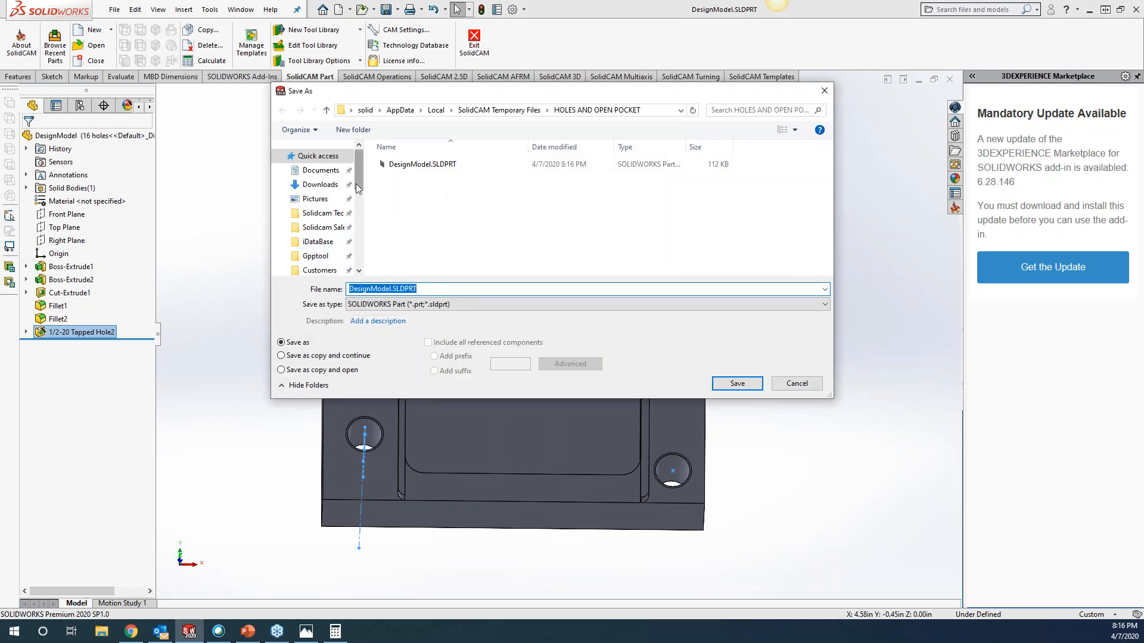
left_click(319, 270)
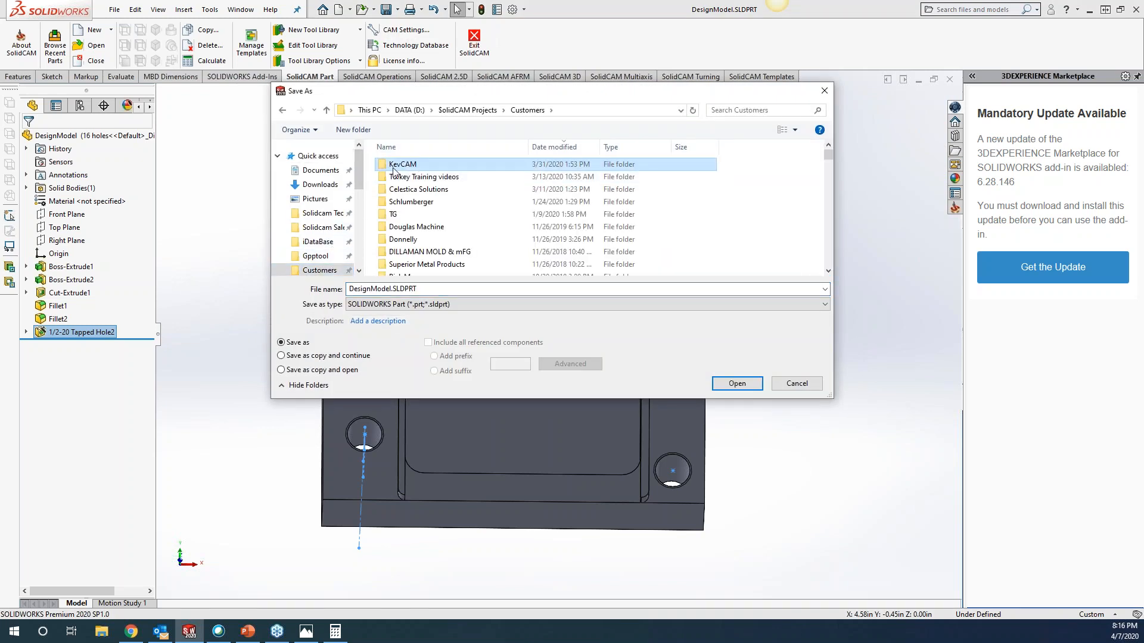
double_click(393, 168)
double_click(420, 247)
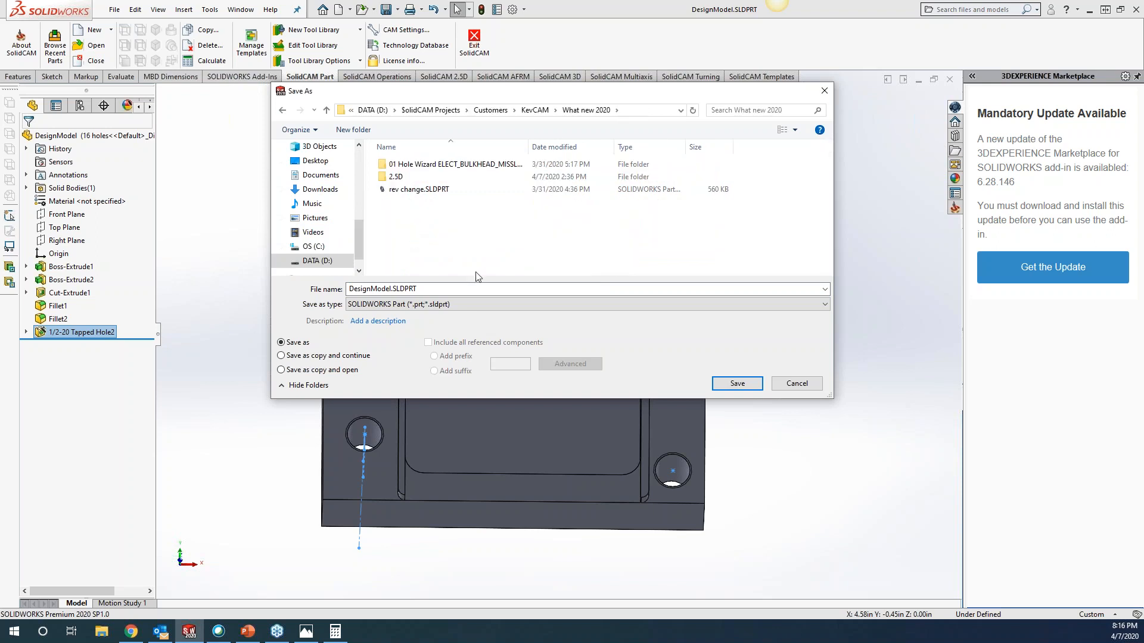
double_click(396, 176)
left_click(392, 285)
left_click_drag(392, 285, 343, 281)
type("holes changed")
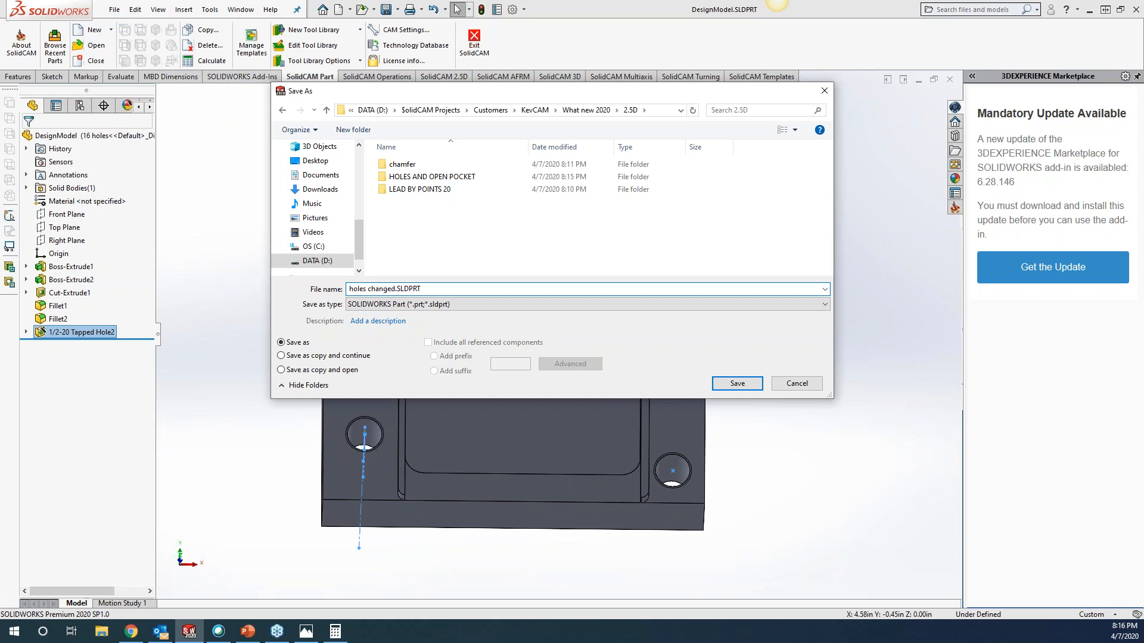
left_click(738, 383)
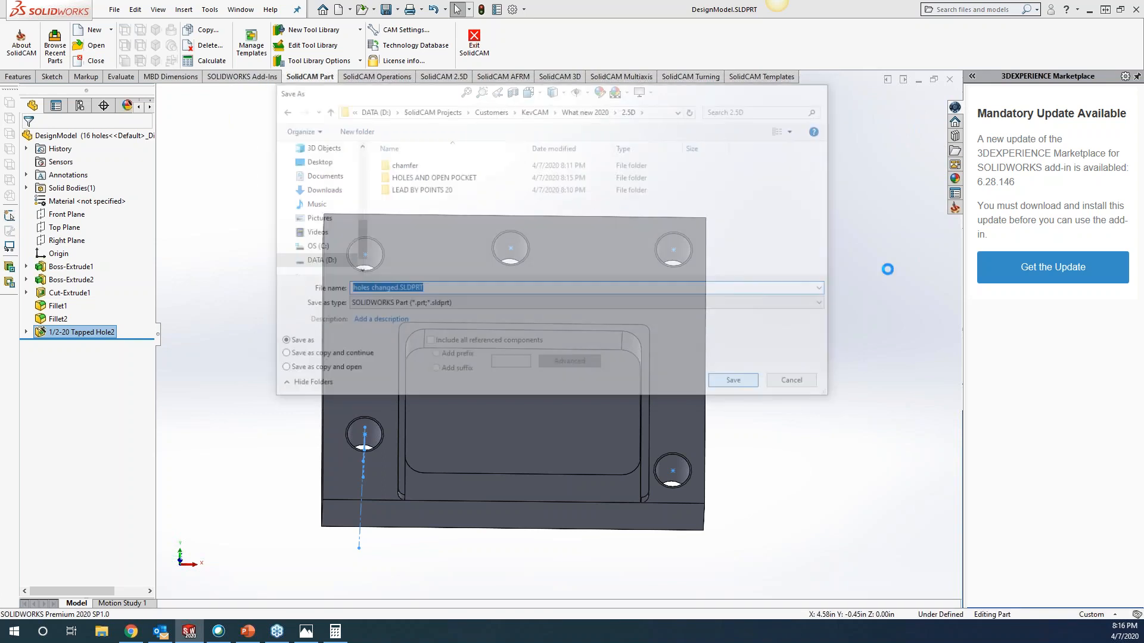
Step: Close the part and reopen the recent HOLES AND OPEN POCKET CAM-Part, declining to locate the original model manually
left_click(950, 79)
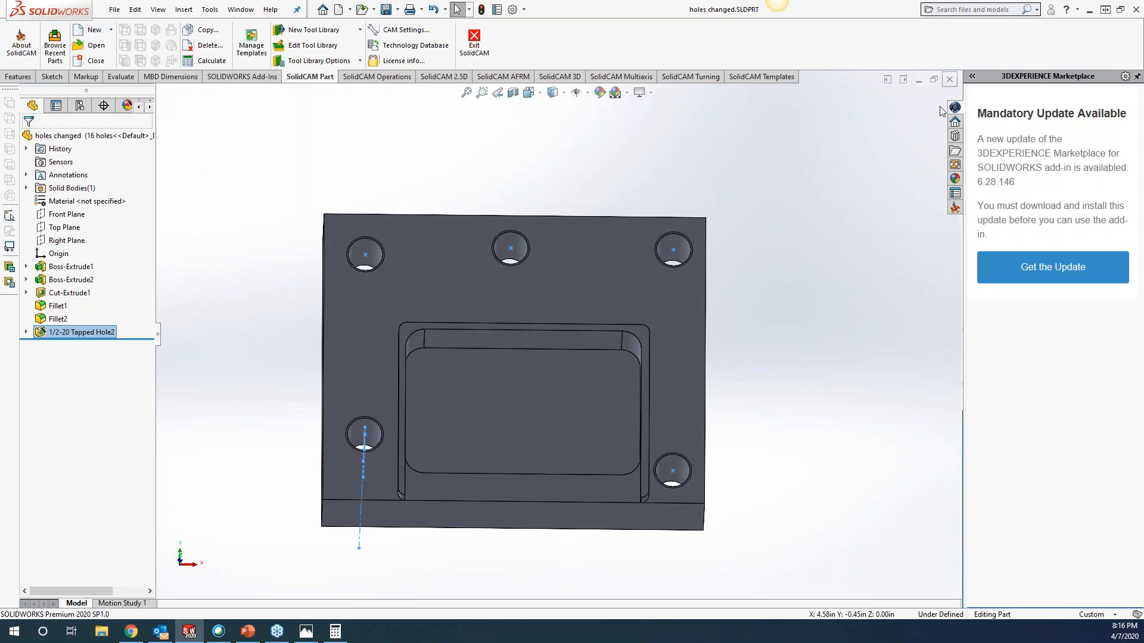
left_click(158, 9)
mouse_move(187, 55)
mouse_move(387, 310)
left_click(467, 312)
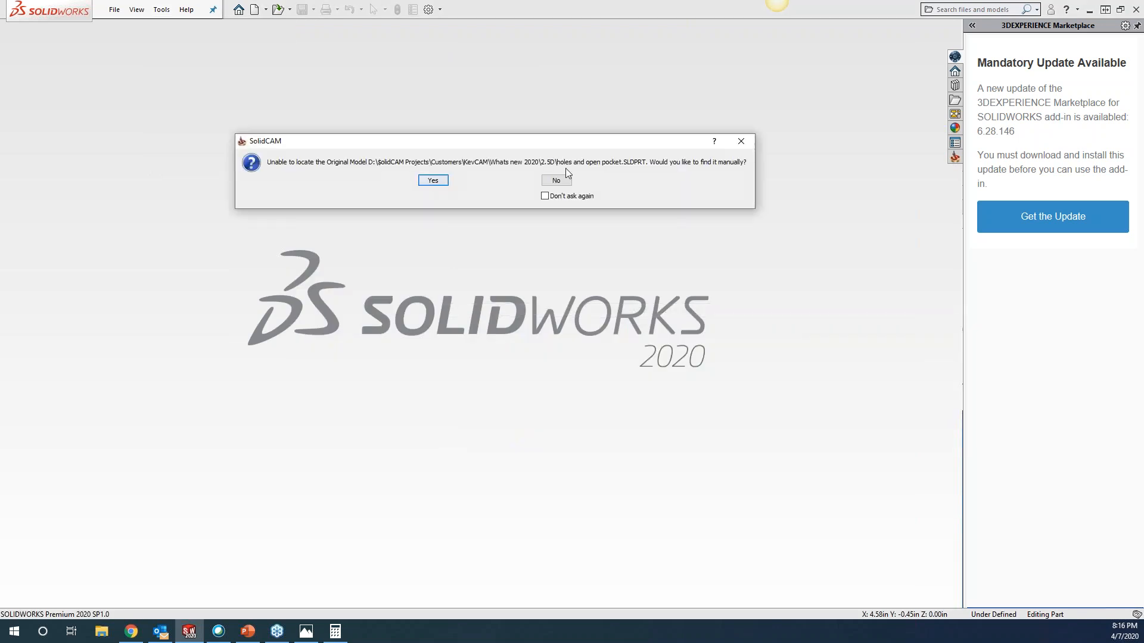
left_click(554, 180)
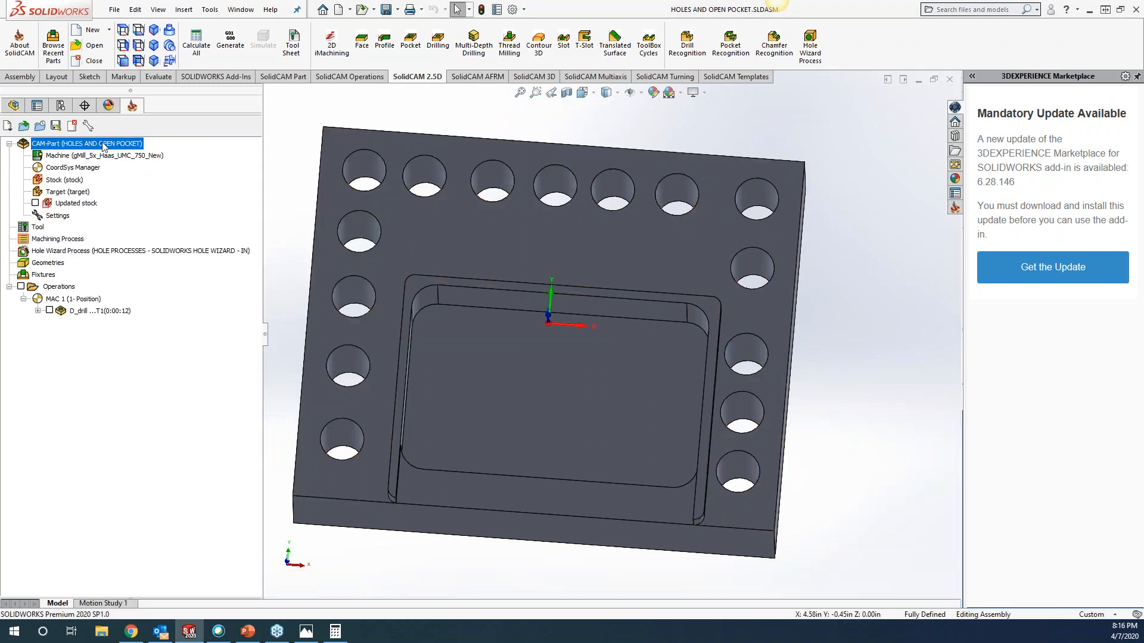
Step: Change the CAM-Part's model reference to "holes changed.SLDPRT" in the 2.5D folder and accept replacing the design model
right_click(103, 147)
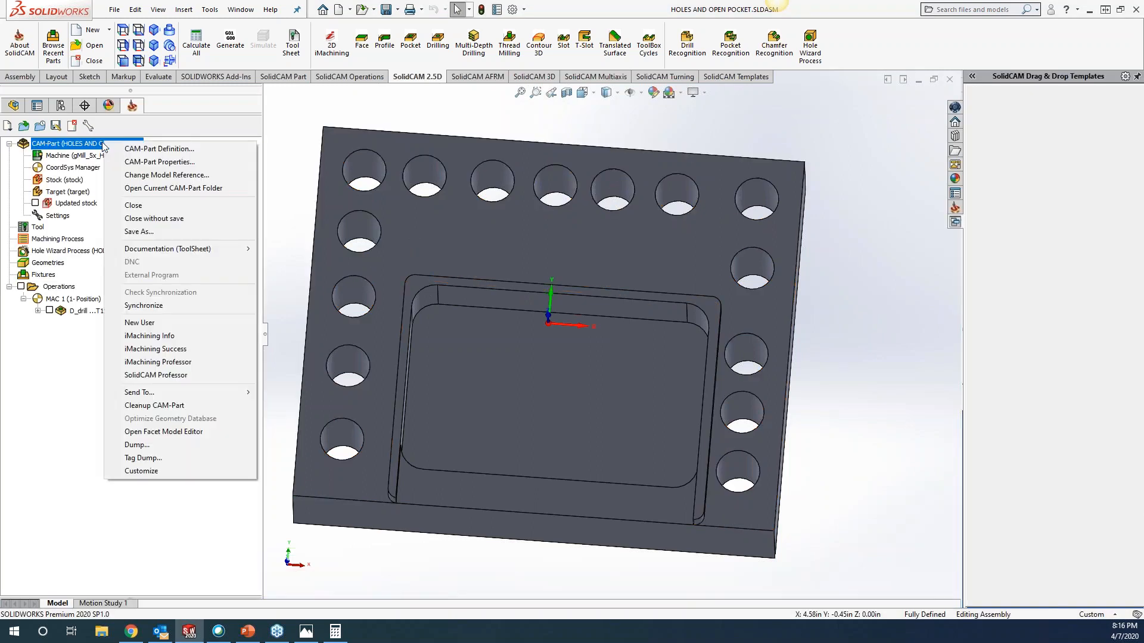
left_click(149, 170)
left_click(140, 208)
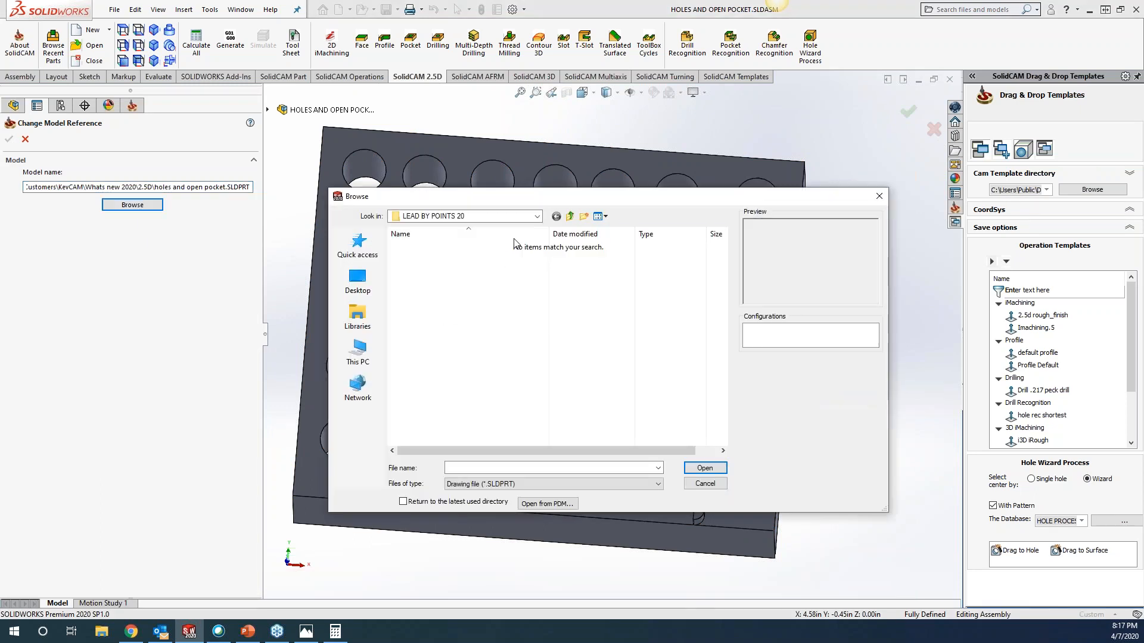
left_click(538, 216)
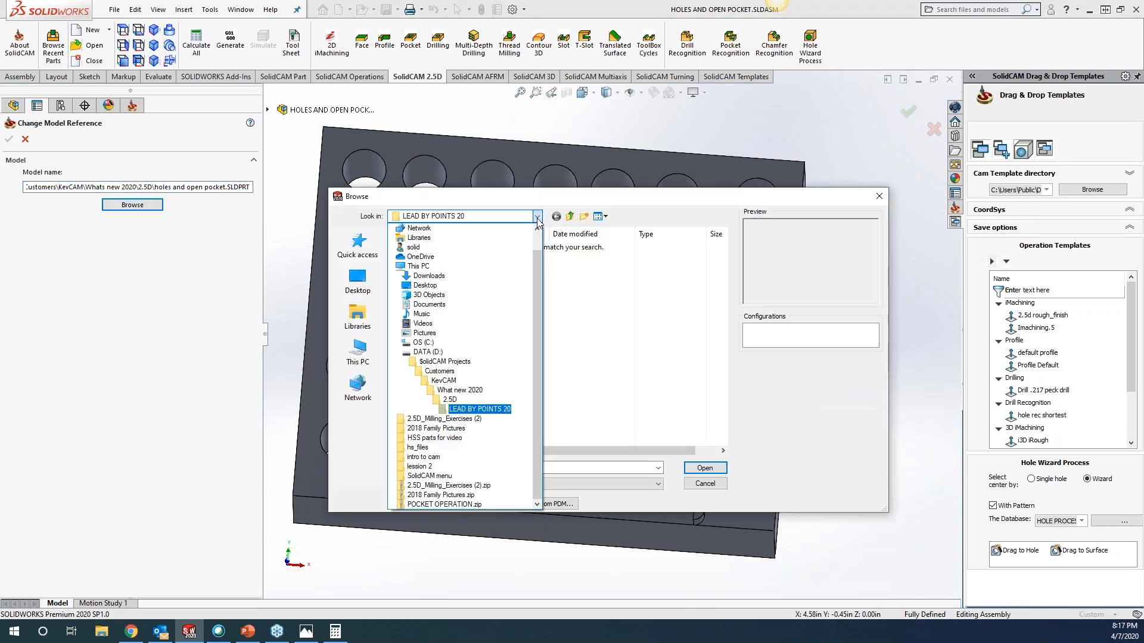
left_click(450, 400)
left_click(441, 282)
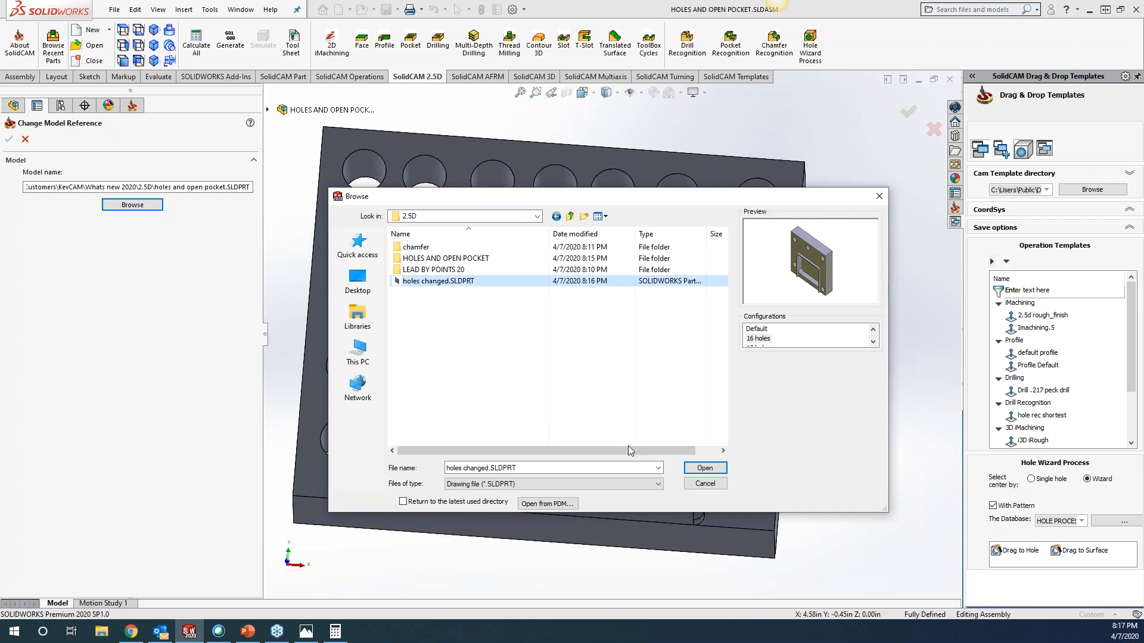
left_click(705, 469)
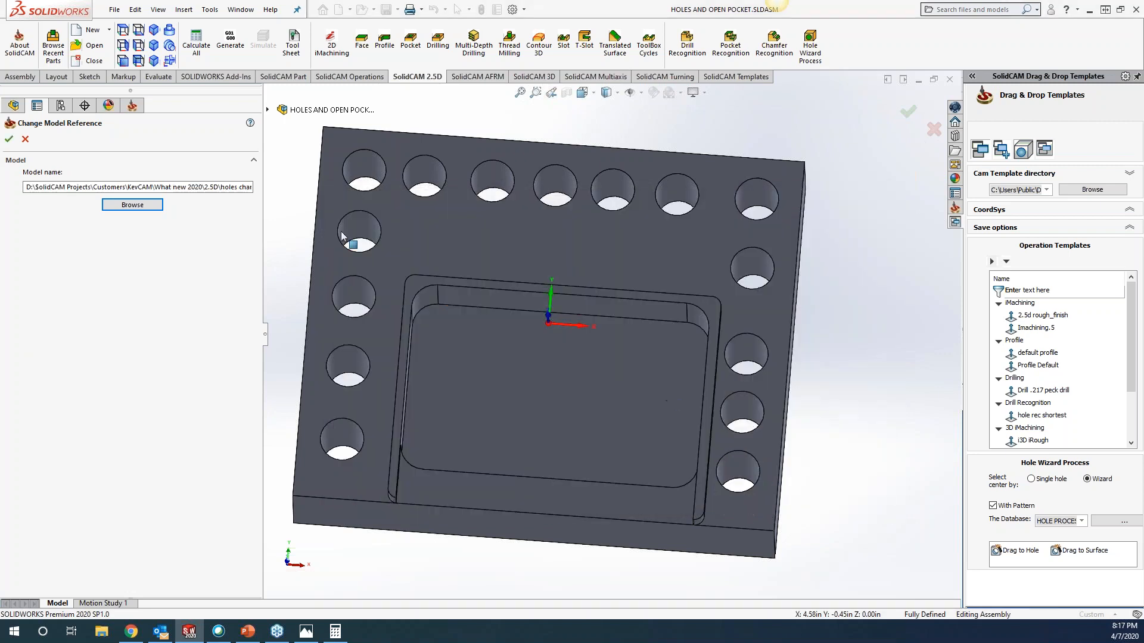
left_click(9, 139)
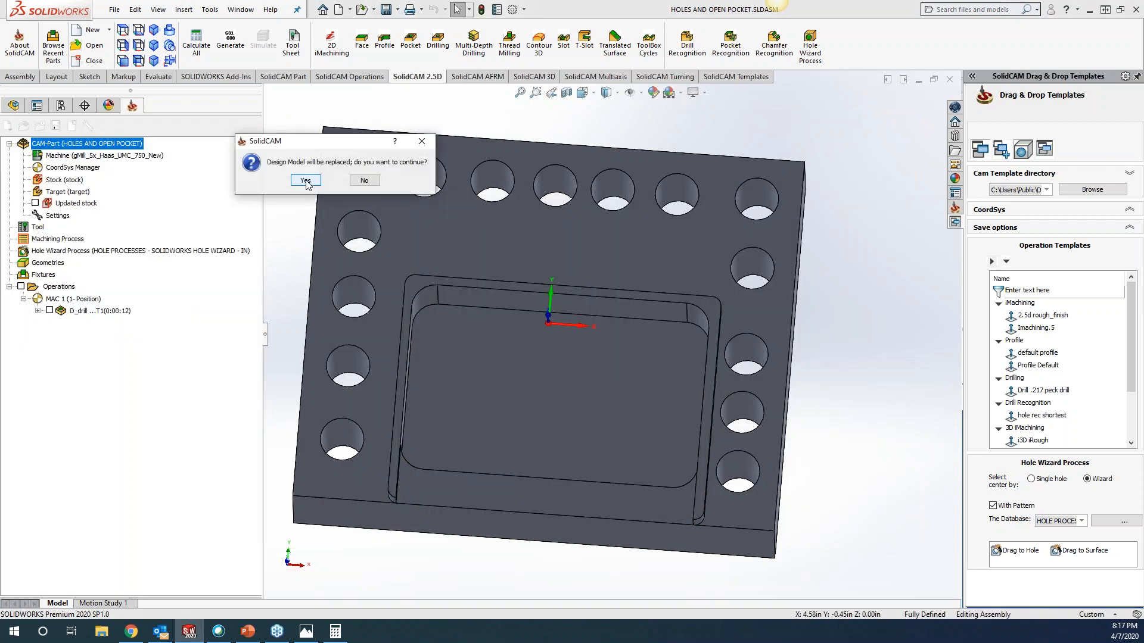
left_click(306, 180)
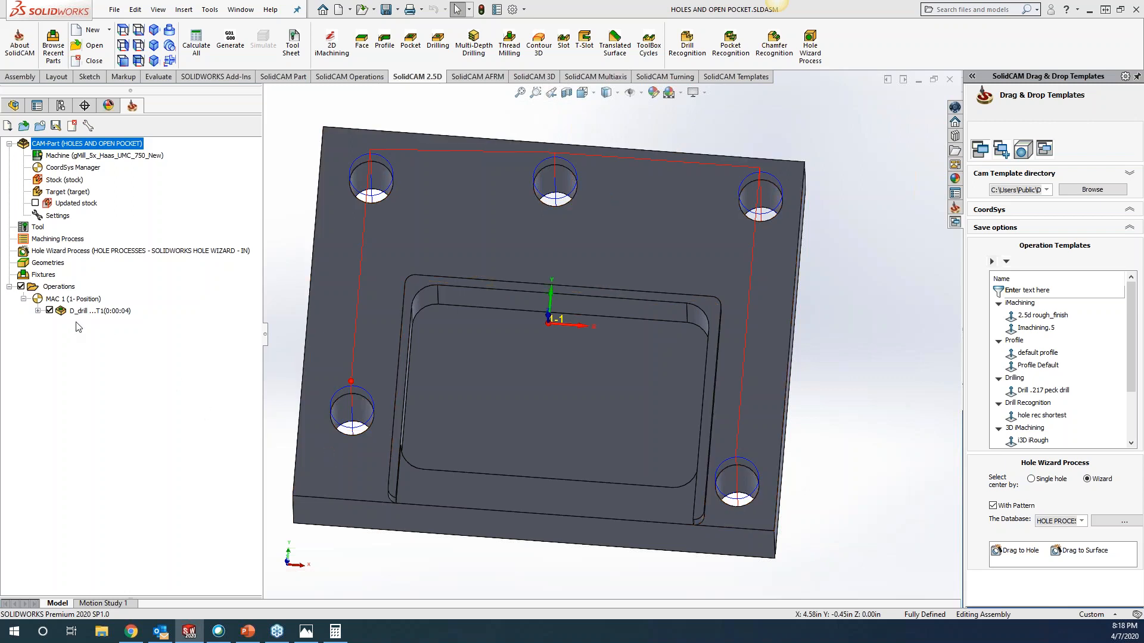
Step: After closing the CAM-Part, suppress the 1/2-20 Tapped Hole2 feature in "holes changed.SLDPRT" and save the part
left_click(73, 127)
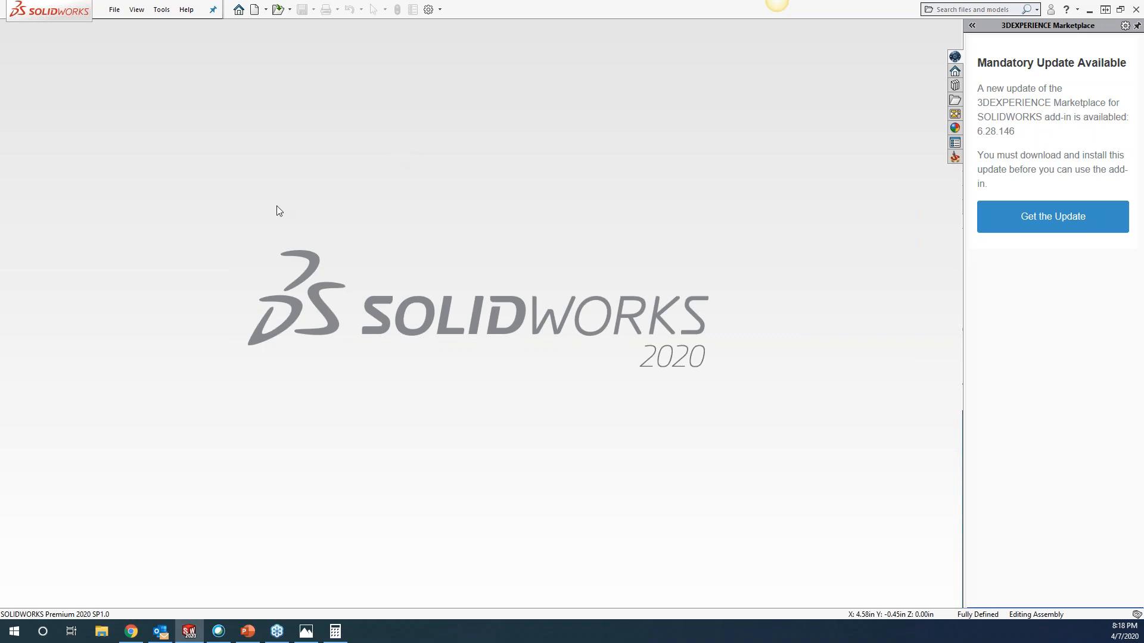
left_click(379, 262)
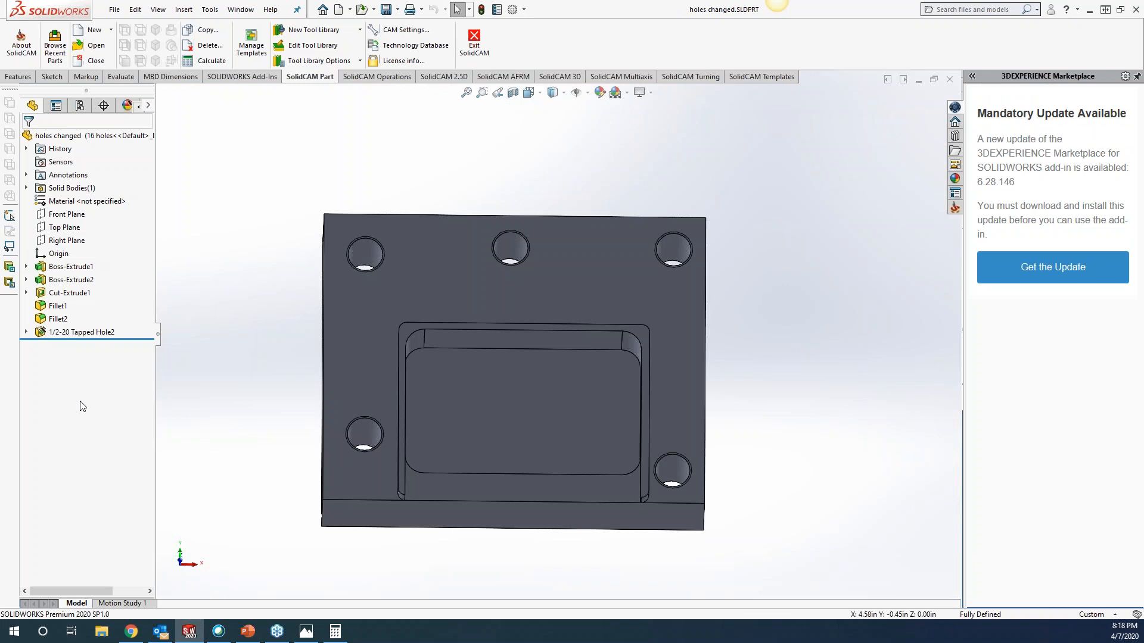
right_click(78, 333)
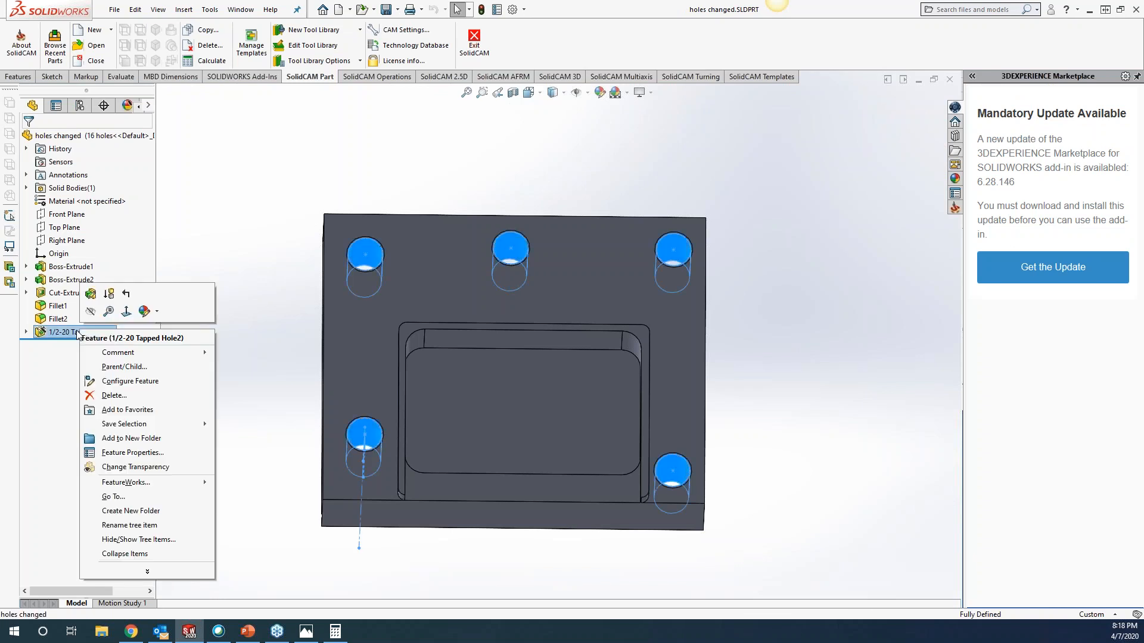
left_click(108, 294)
key("ctrl+s")
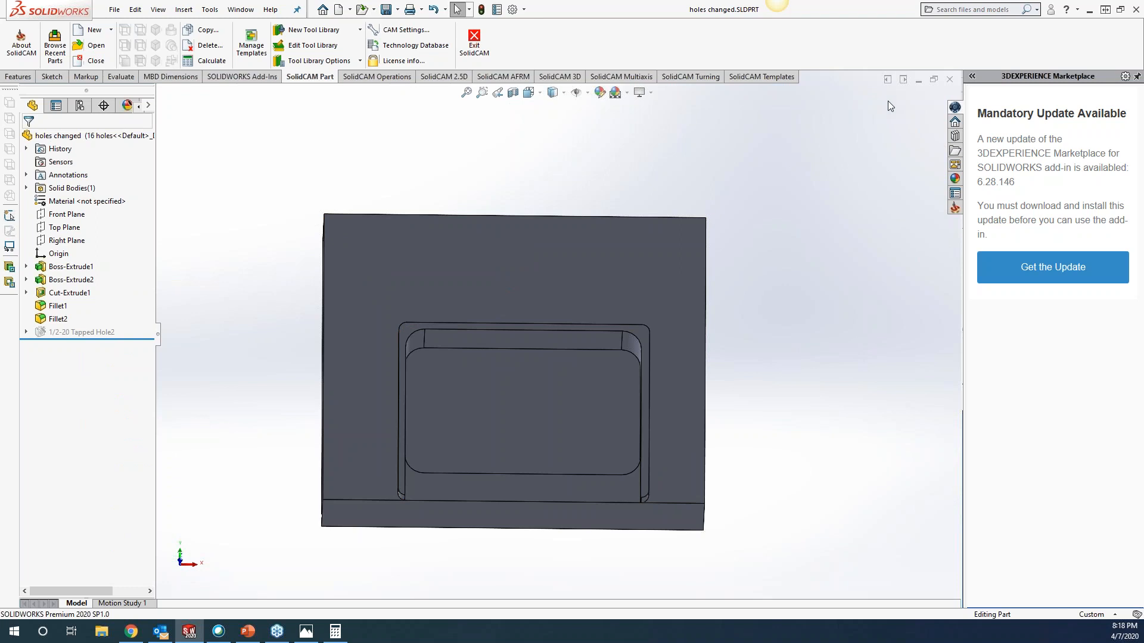
Step: Close the part, reopen the recent HOLES AND OPEN POCKET CAM-Part and accept replacing the changed design model
left_click(950, 80)
left_click(155, 9)
mouse_move(263, 56)
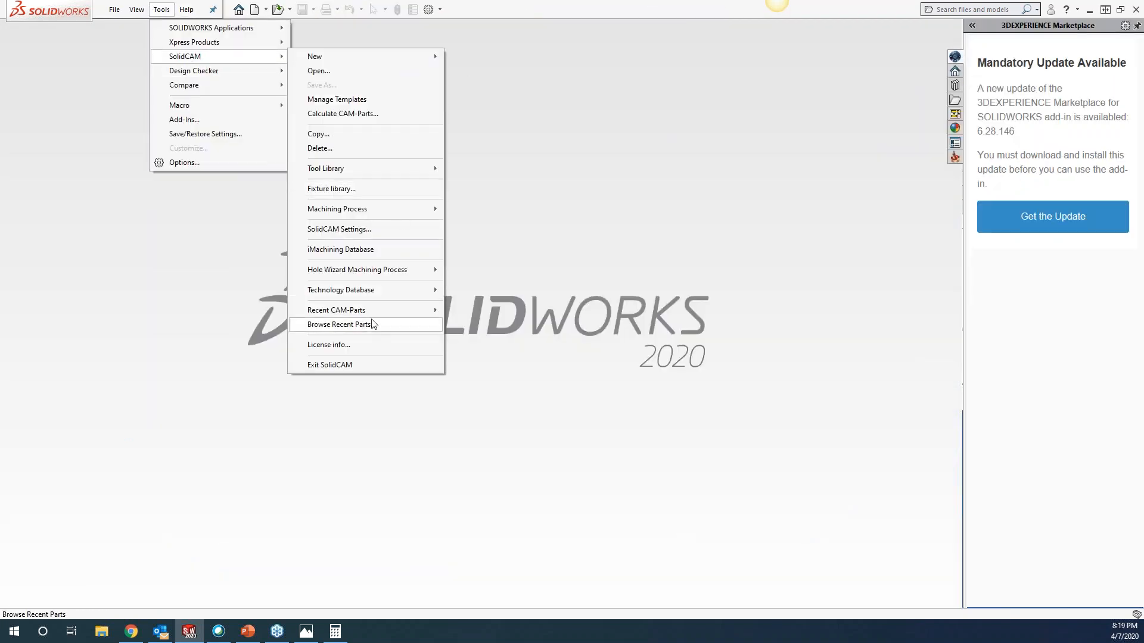
mouse_move(417, 311)
left_click(492, 313)
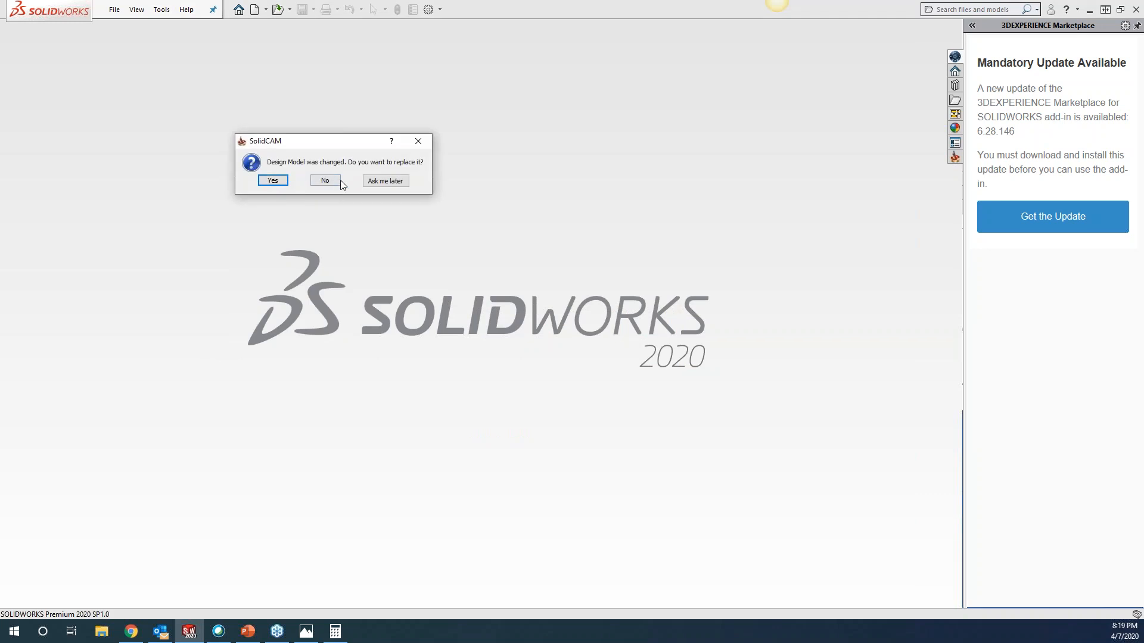
left_click(275, 180)
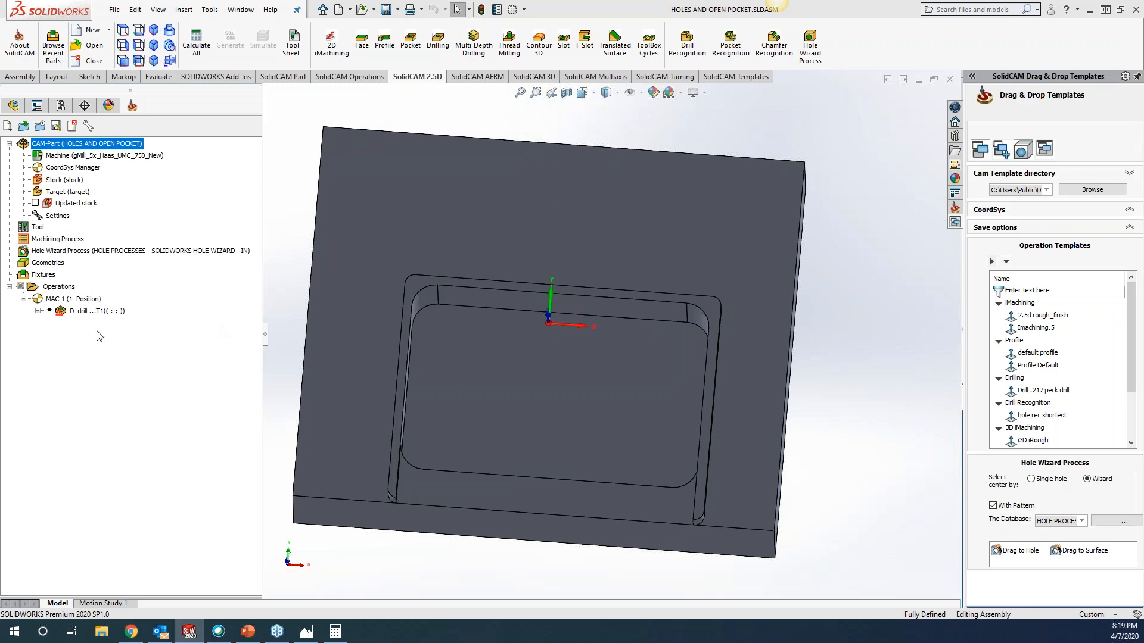
Step: Unsuppress the 1/2-20 Tapped Hole2 feature of the DesignModel component and return to the CAM-Part's operations
left_click(38, 311)
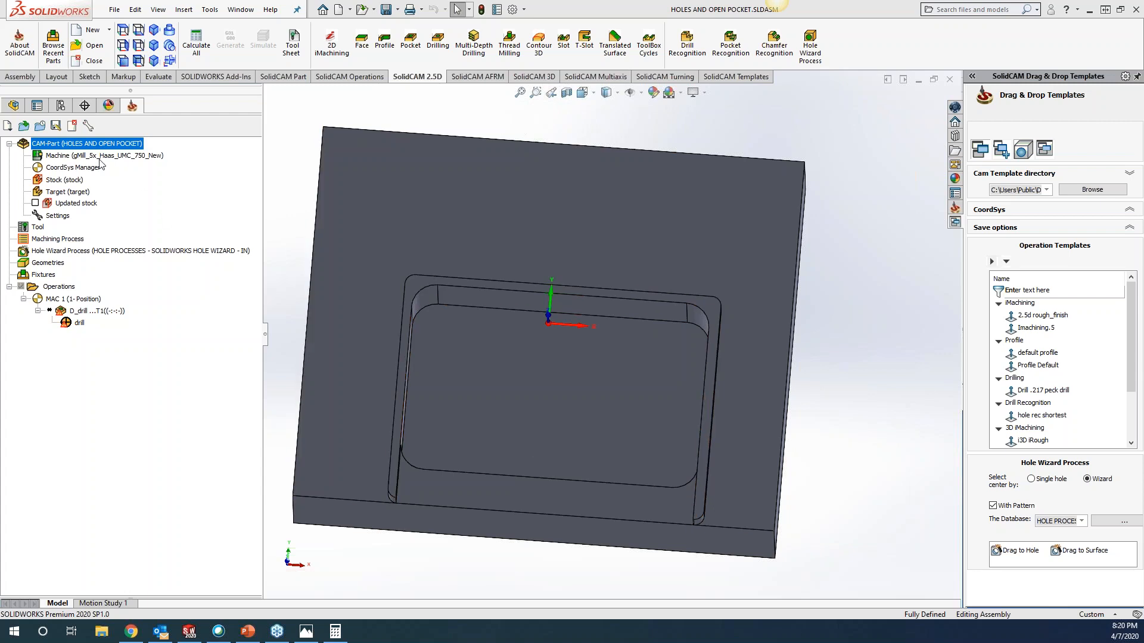
left_click(14, 106)
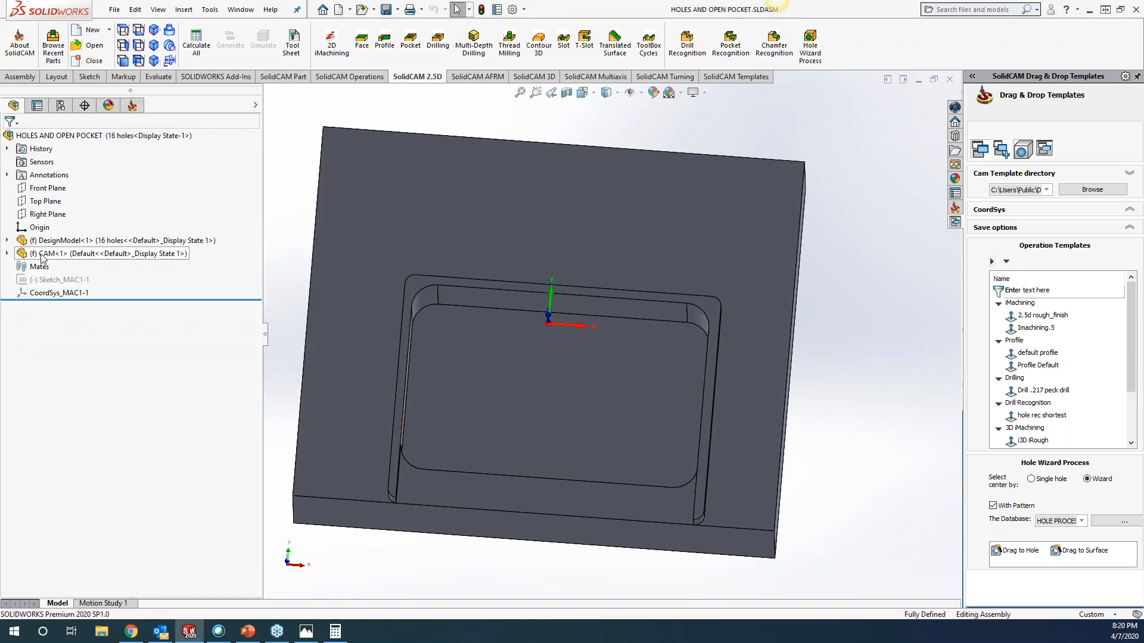
left_click(7, 240)
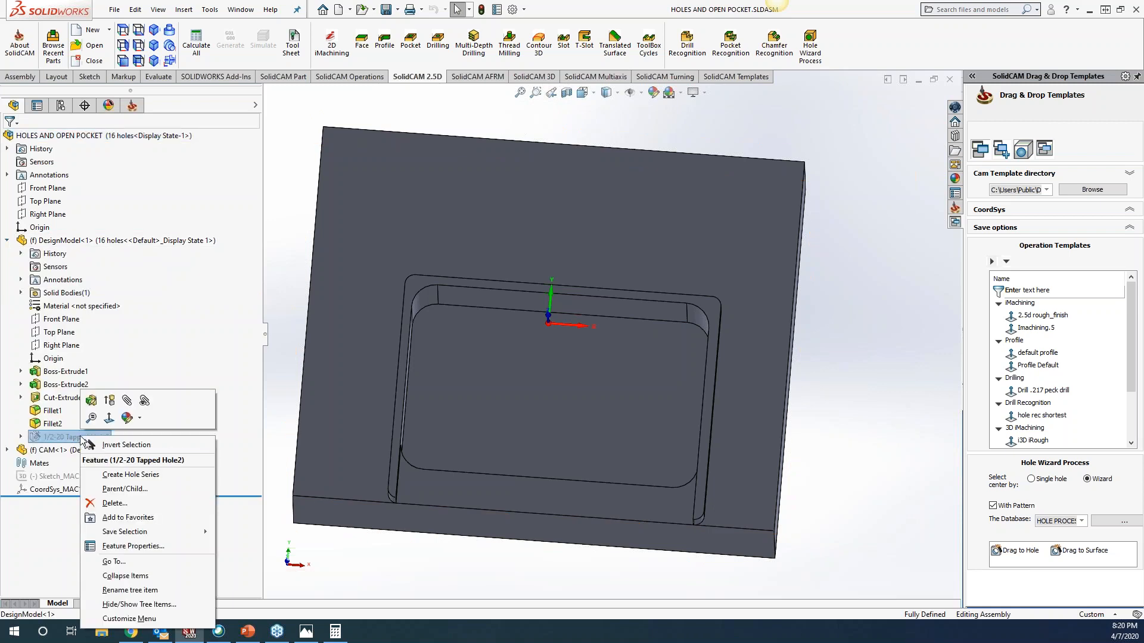
left_click(109, 400)
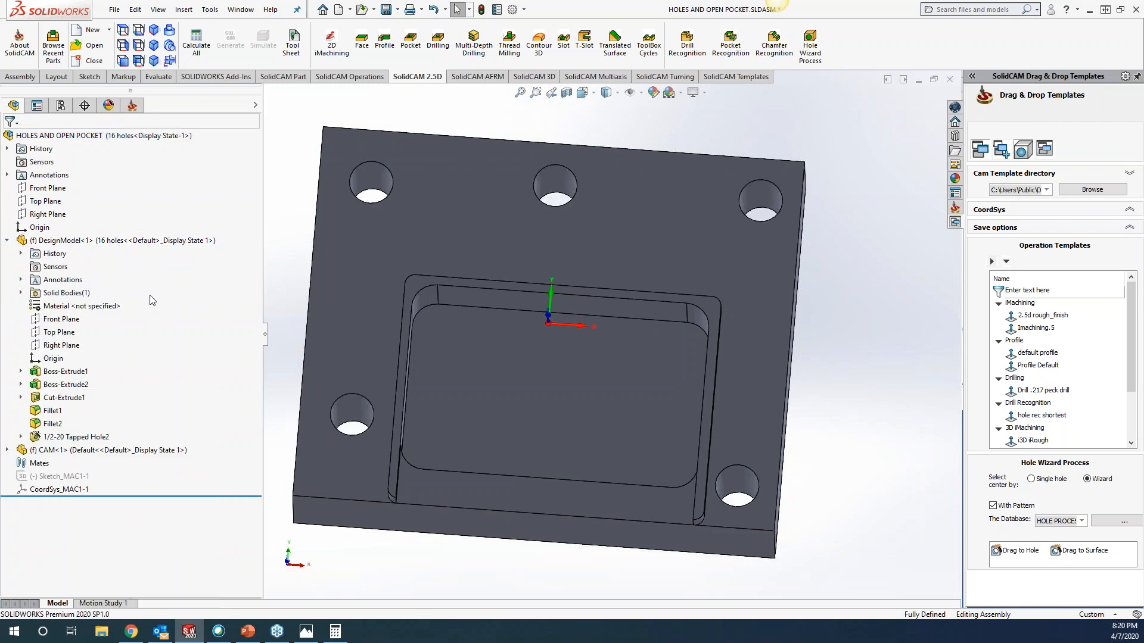
left_click(132, 106)
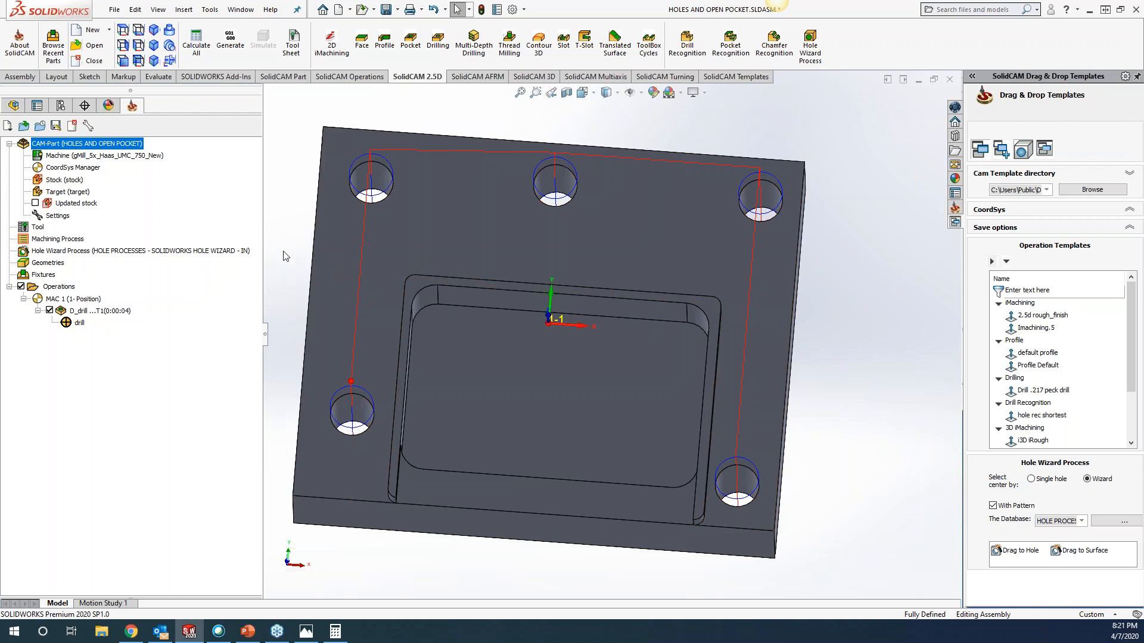
Step: Review the HOLES AND OPEN POCKET CAM-Part's properties, including its directory, model name and file size
right_click(115, 148)
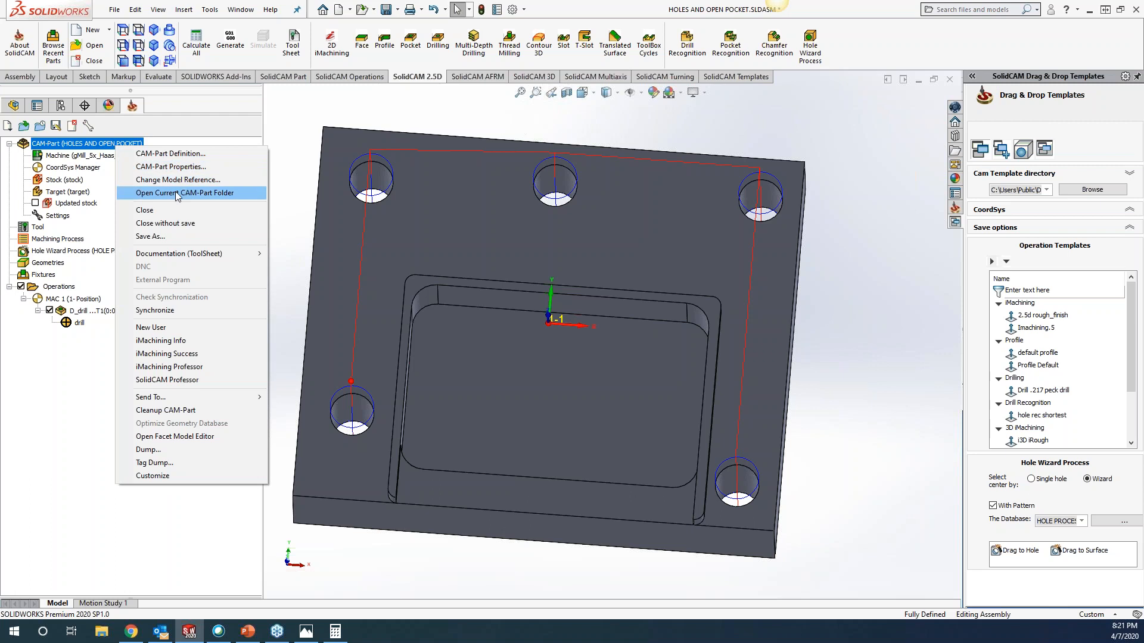
left_click(174, 168)
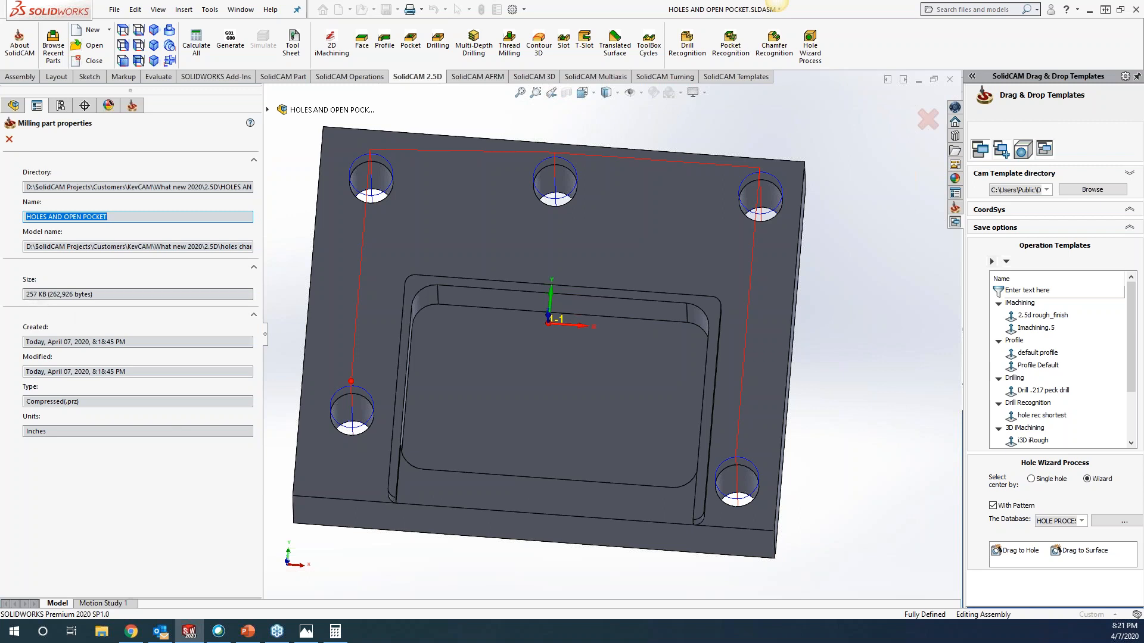
left_click(9, 140)
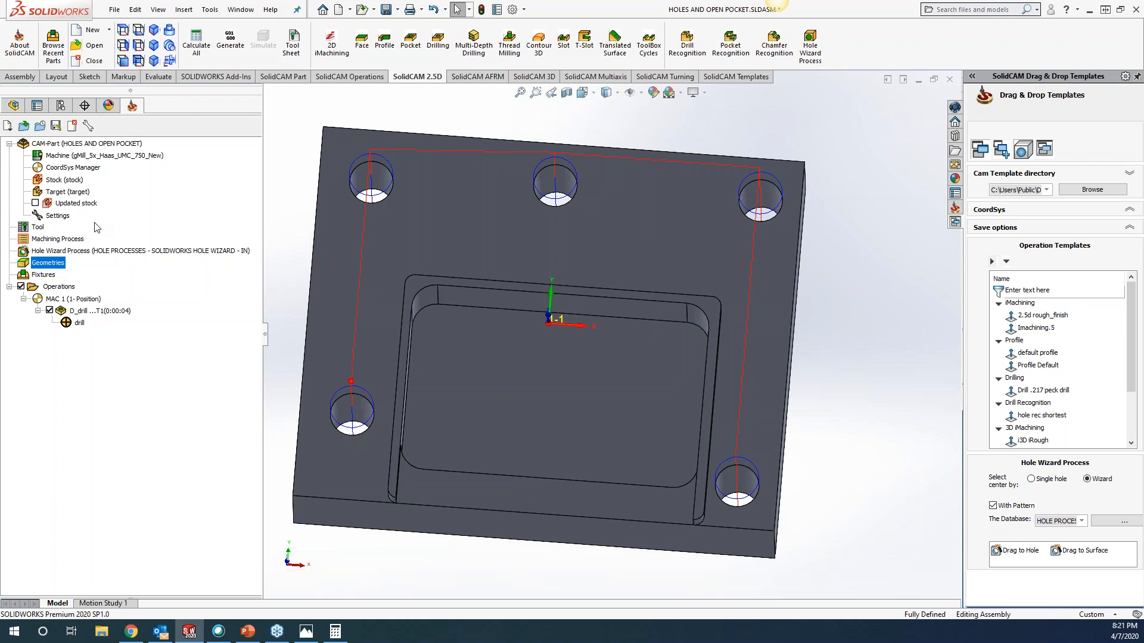
Step: Clean up the CAM-Part with all removal options selected
right_click(107, 145)
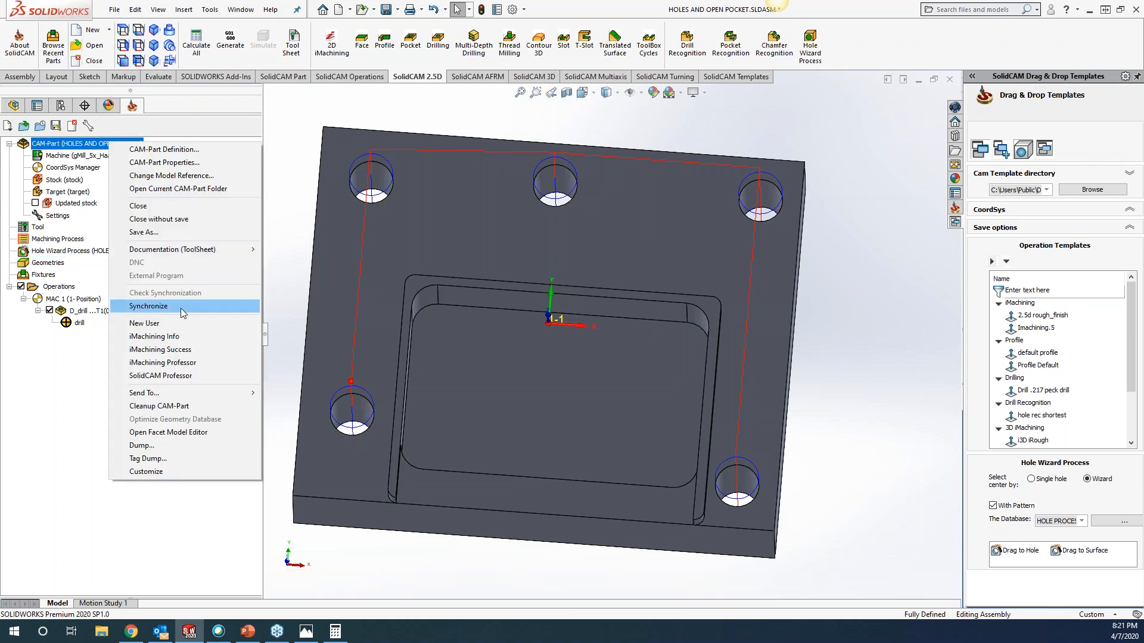
left_click(185, 407)
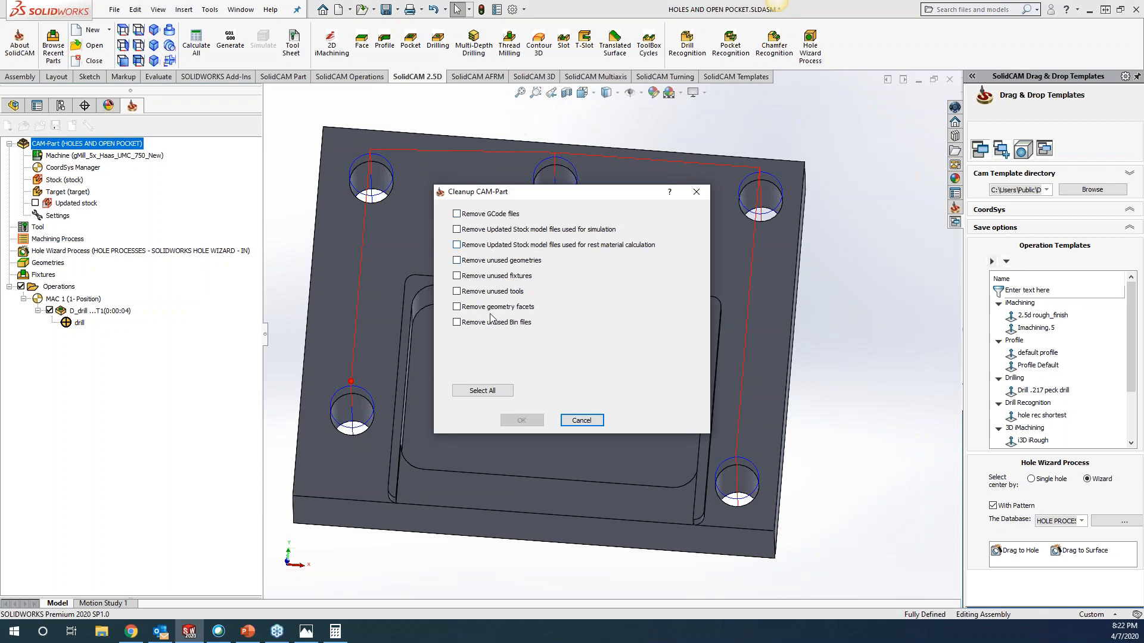
left_click(486, 392)
left_click(522, 421)
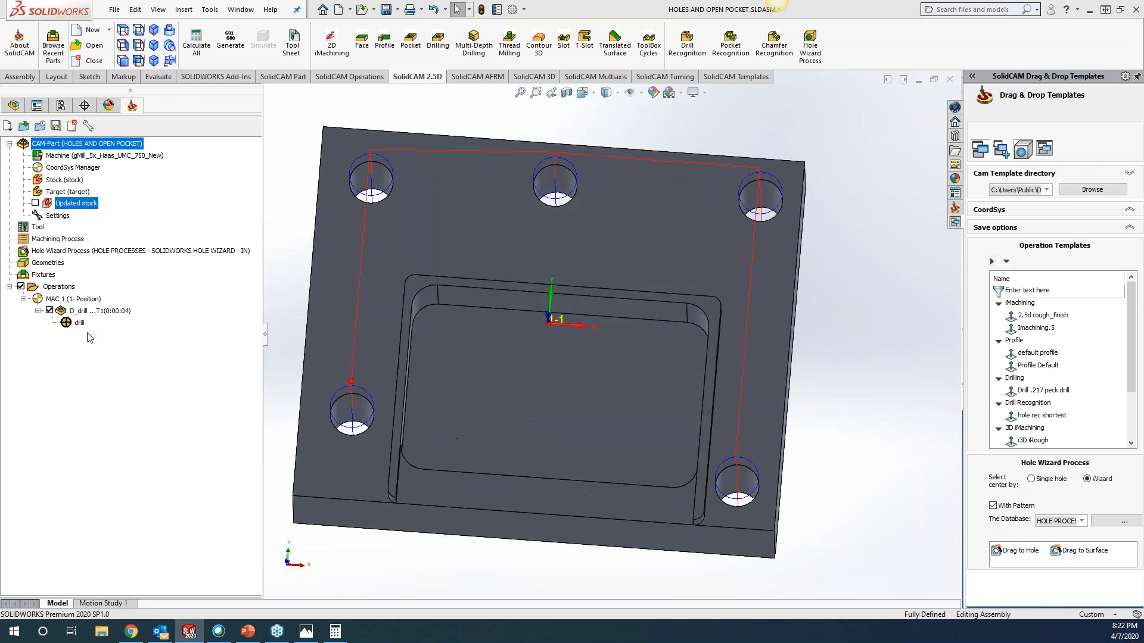
Step: Check the CAM-Part's file size in its properties after the cleanup
right_click(92, 146)
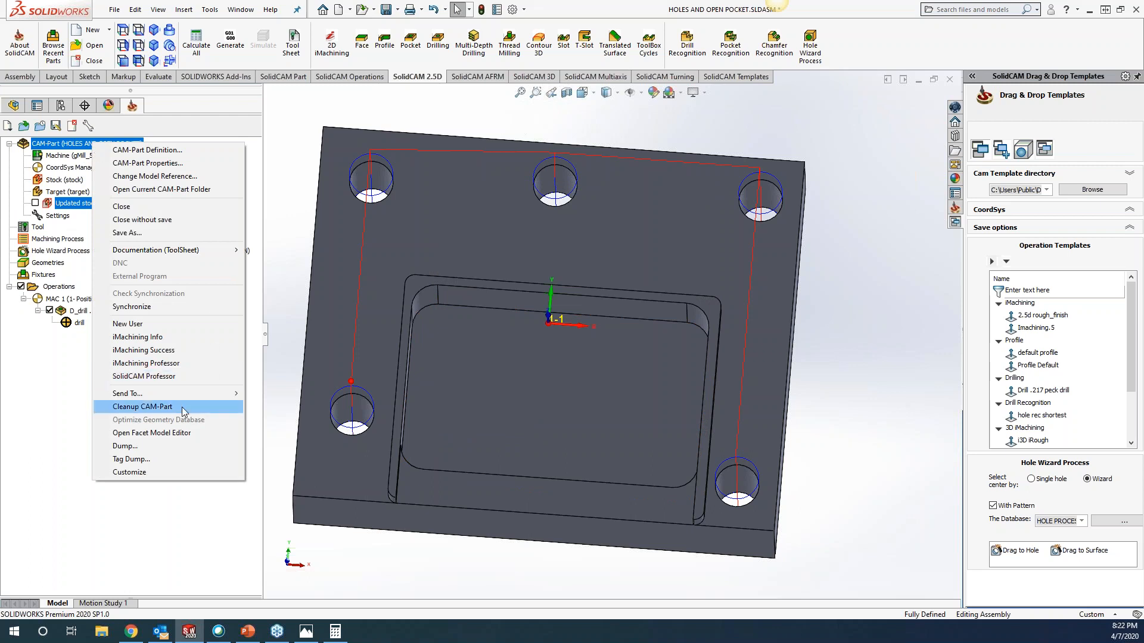
left_click(176, 163)
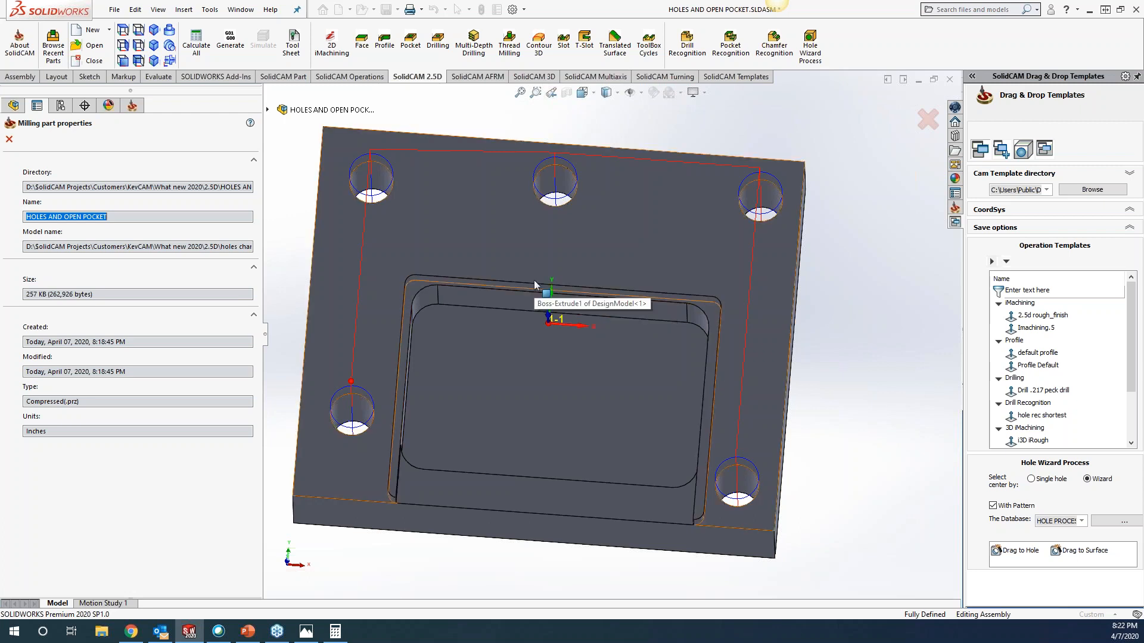
left_click(9, 139)
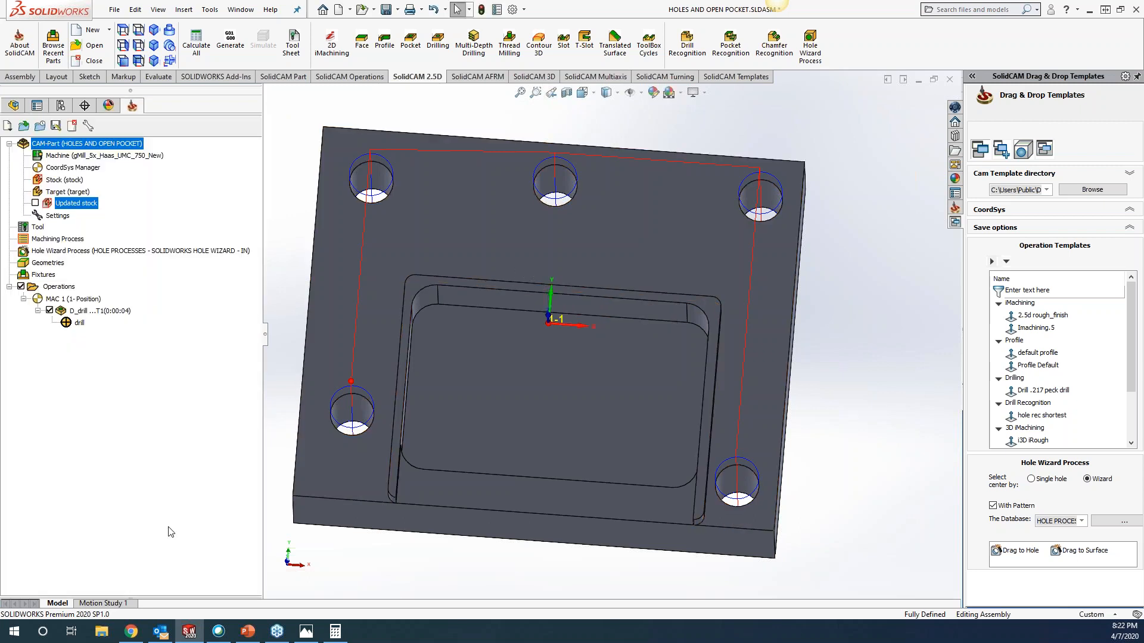
Step: Run the simulation of the D_drill operation and close it
right_click(101, 312)
left_click(140, 248)
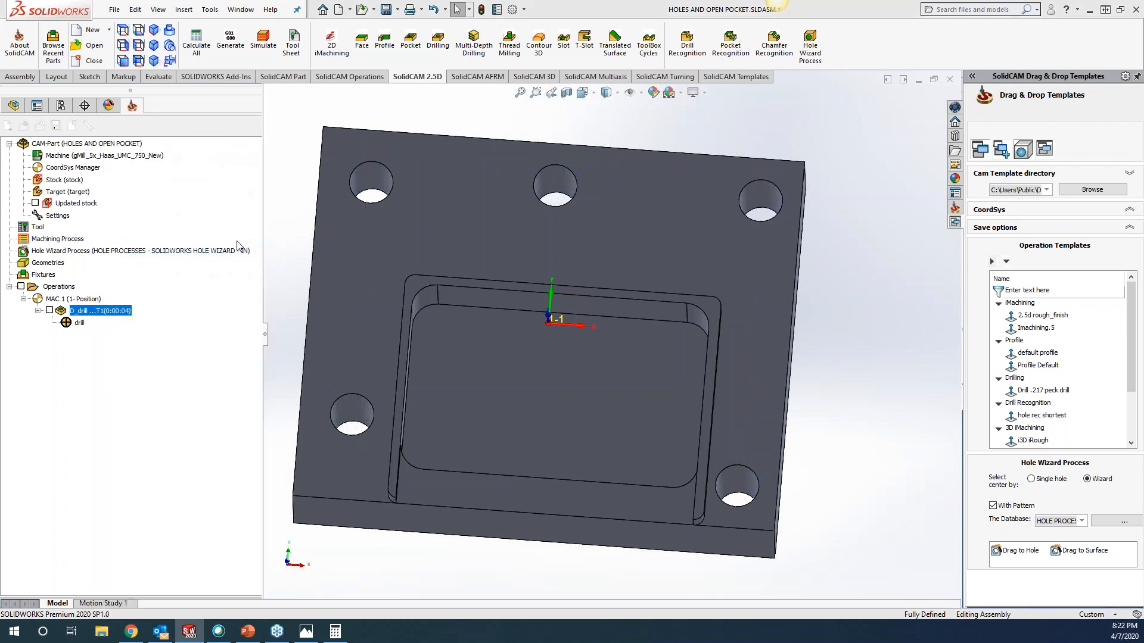
left_click(179, 280)
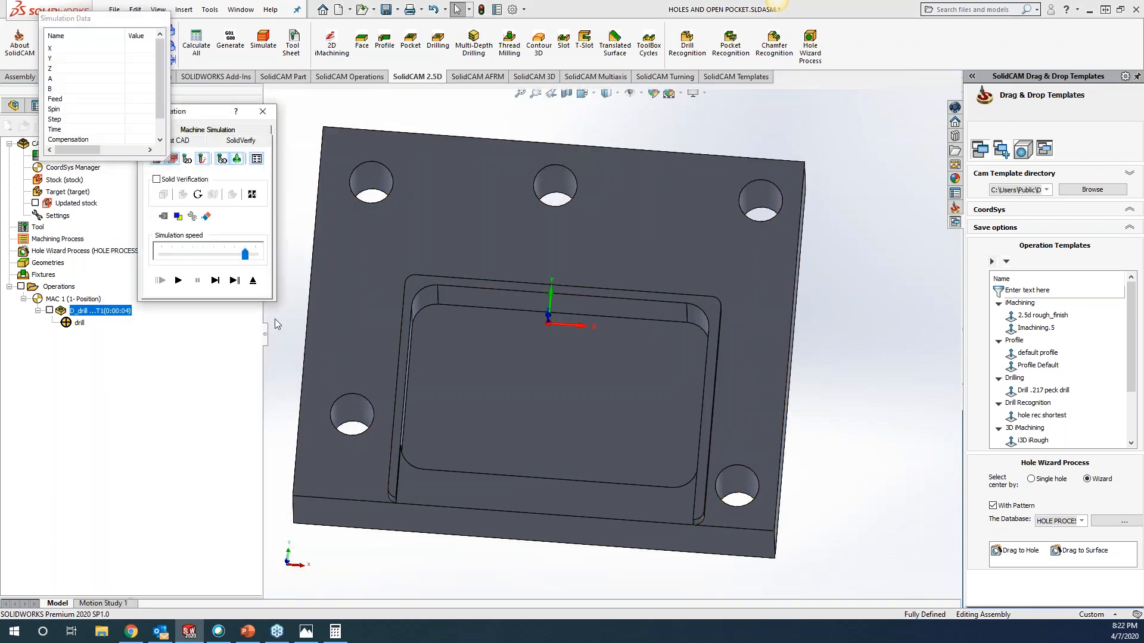
left_click(262, 112)
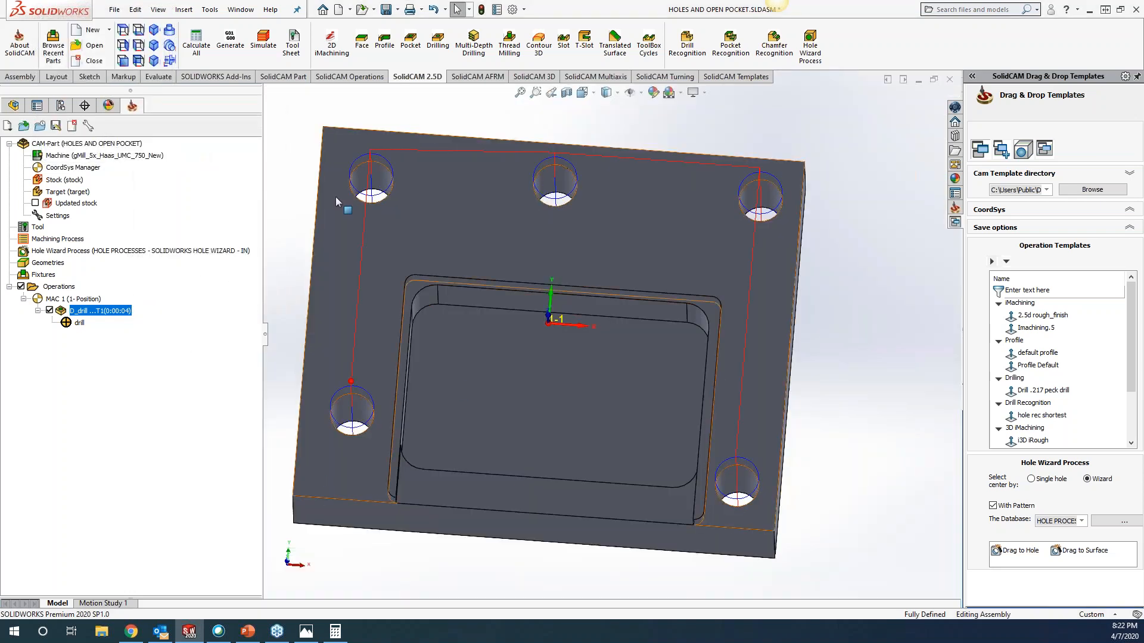
Step: Recheck the CAM-Part's file size in its properties following the drilling simulation
right_click(104, 146)
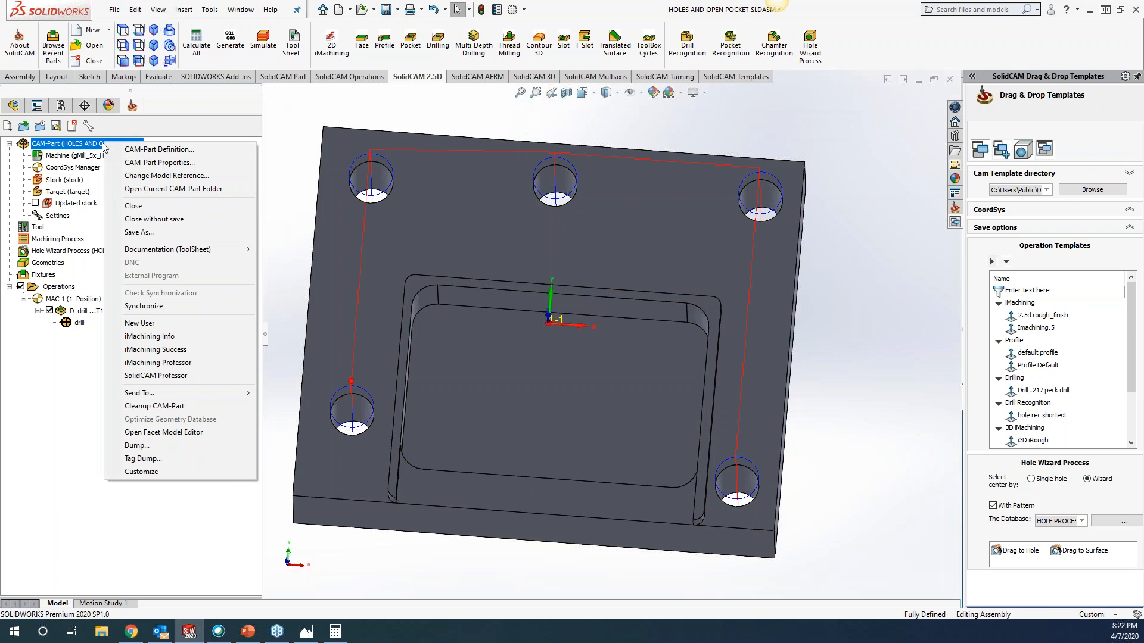
left_click(149, 163)
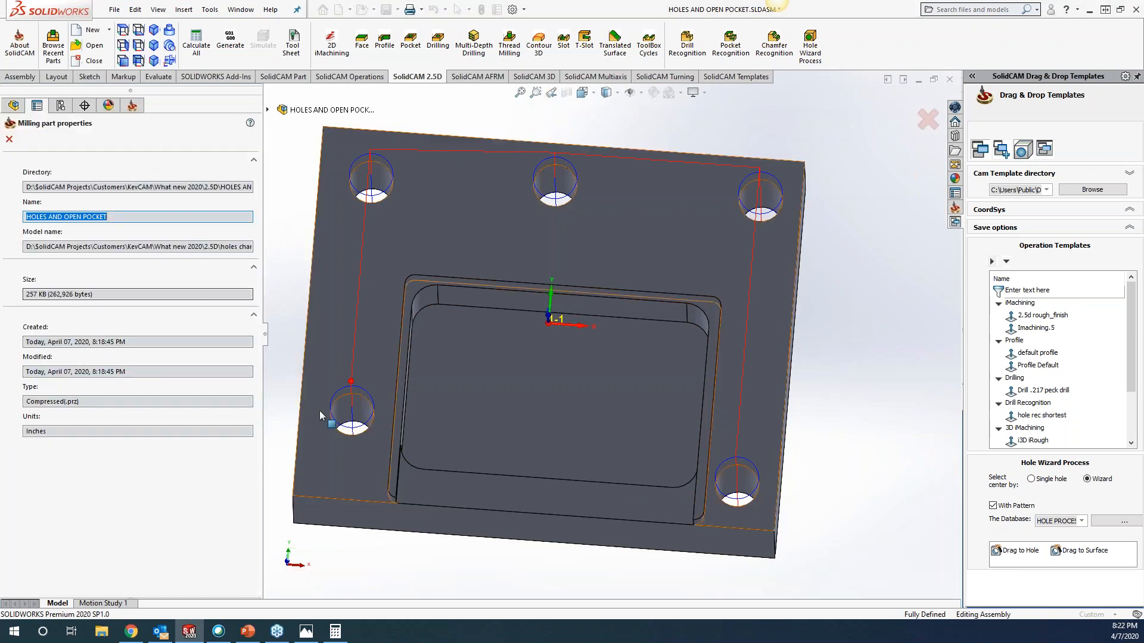
left_click(9, 138)
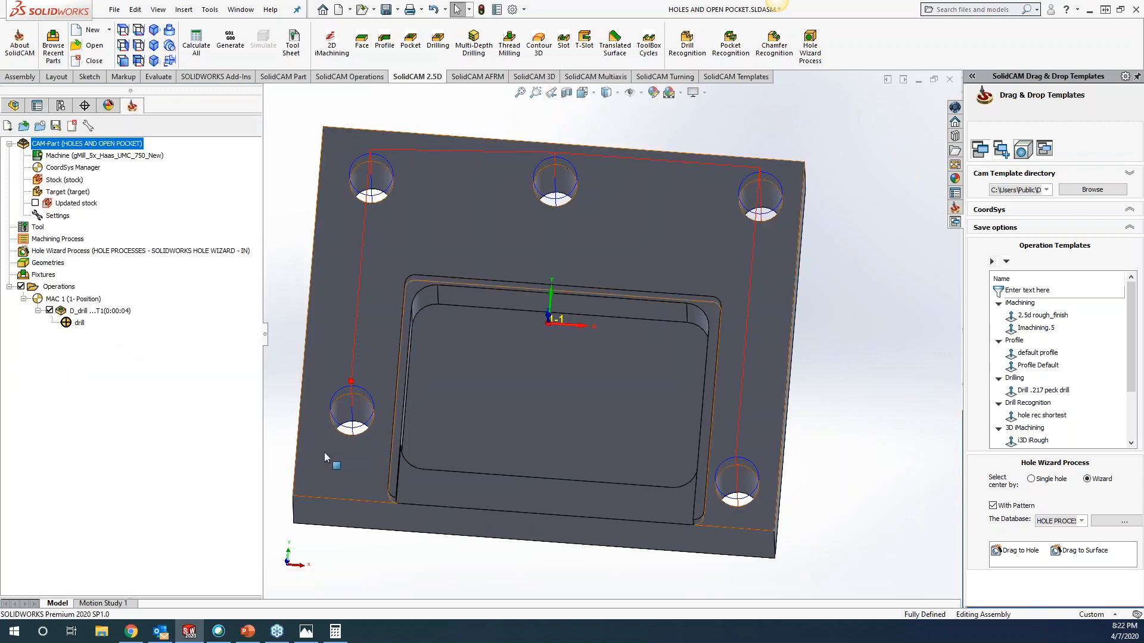
Step: Define a new drill geometry on the plate's five hole centres with Multi-positions in the D_drill operation, then close the operation
left_click(102, 313)
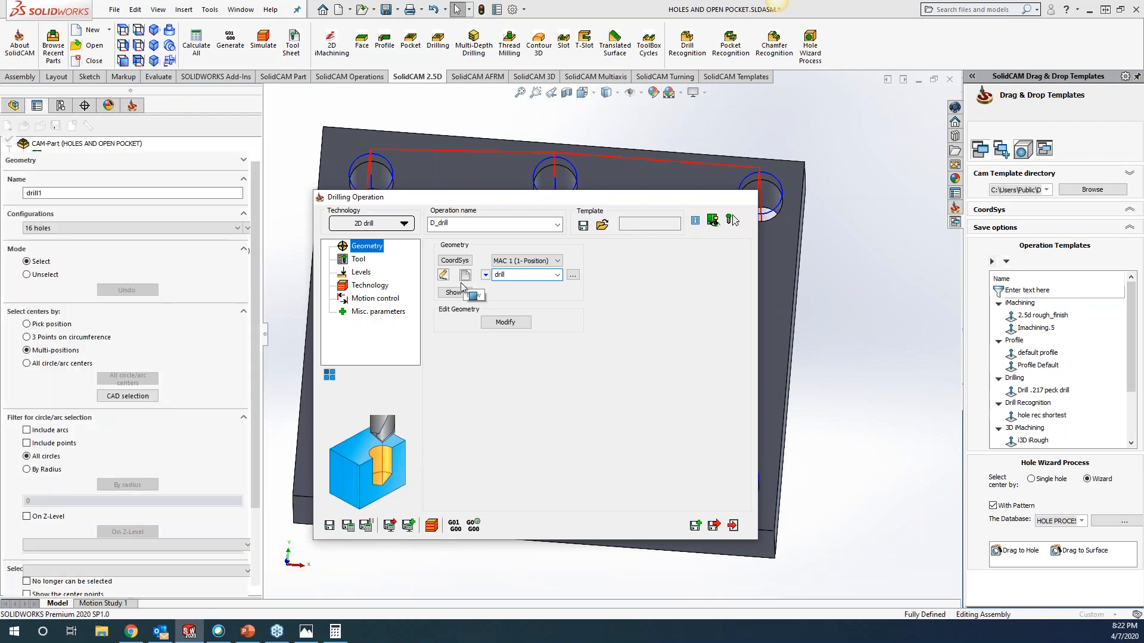
left_click(475, 216)
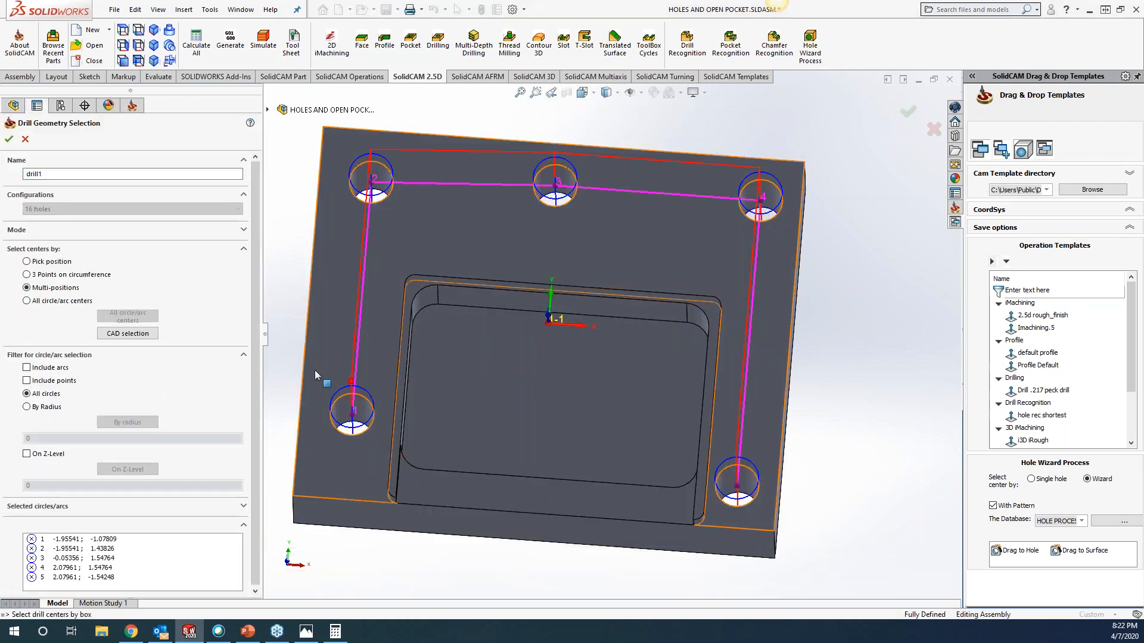
left_click(9, 140)
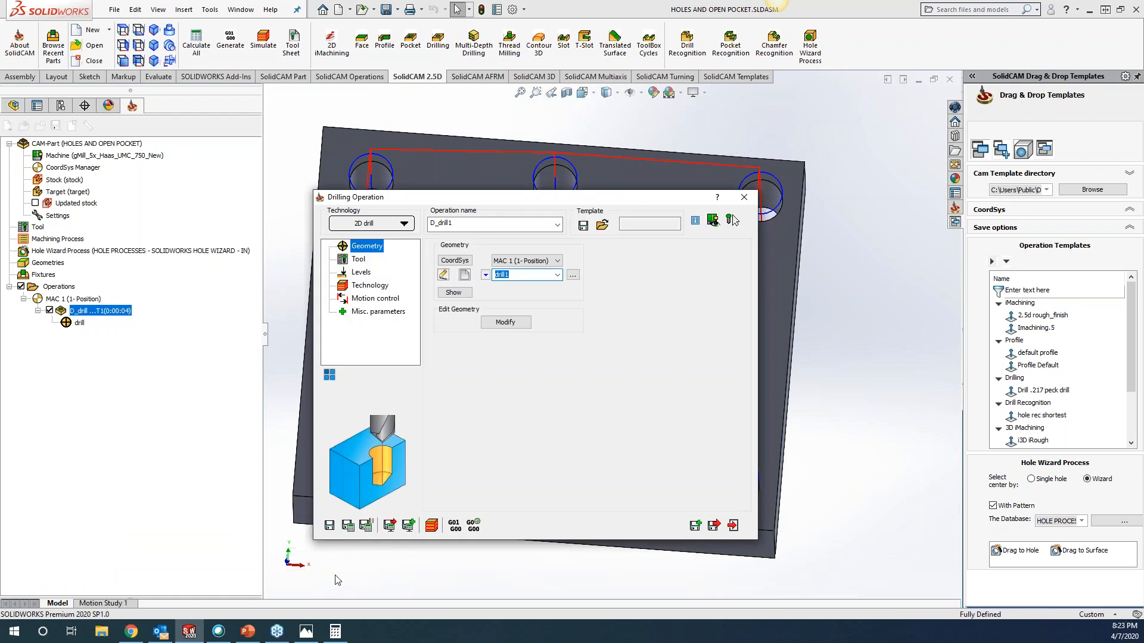
left_click(744, 197)
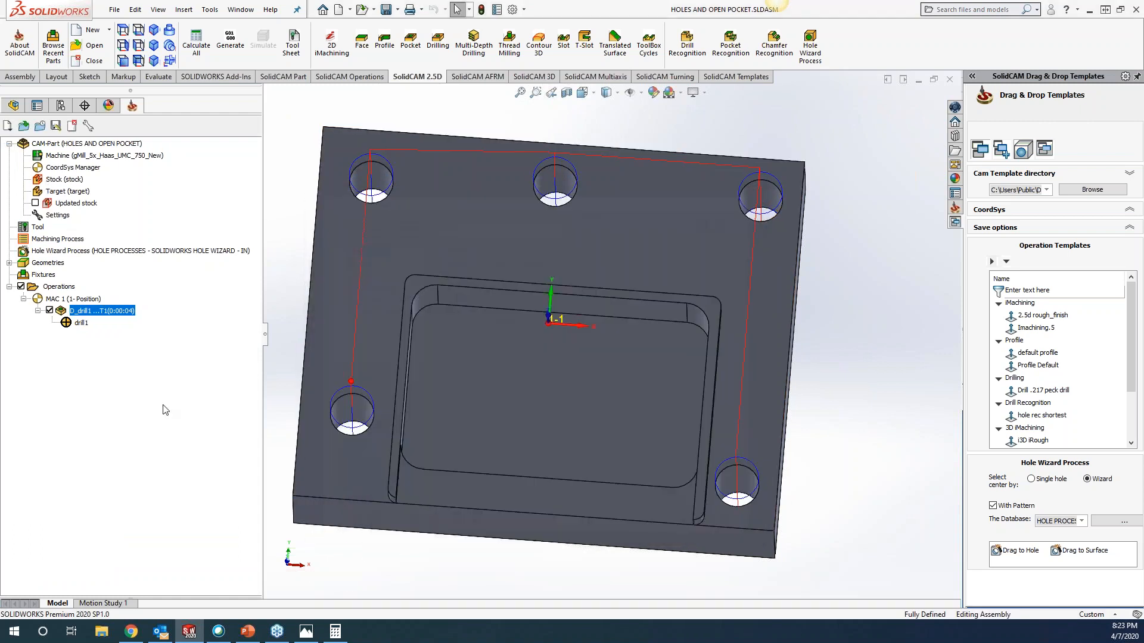
Step: Inspect the unused geometries under MAC 1 (1- Position) and review the CAM-Part's properties
left_click(9, 263)
left_click(24, 275)
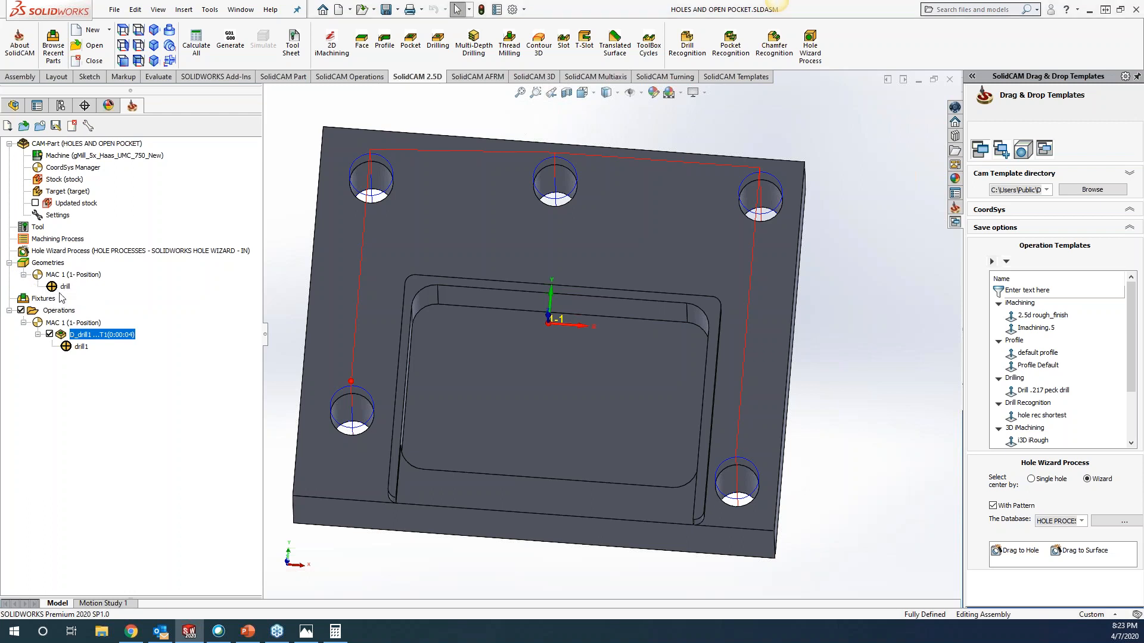
right_click(76, 143)
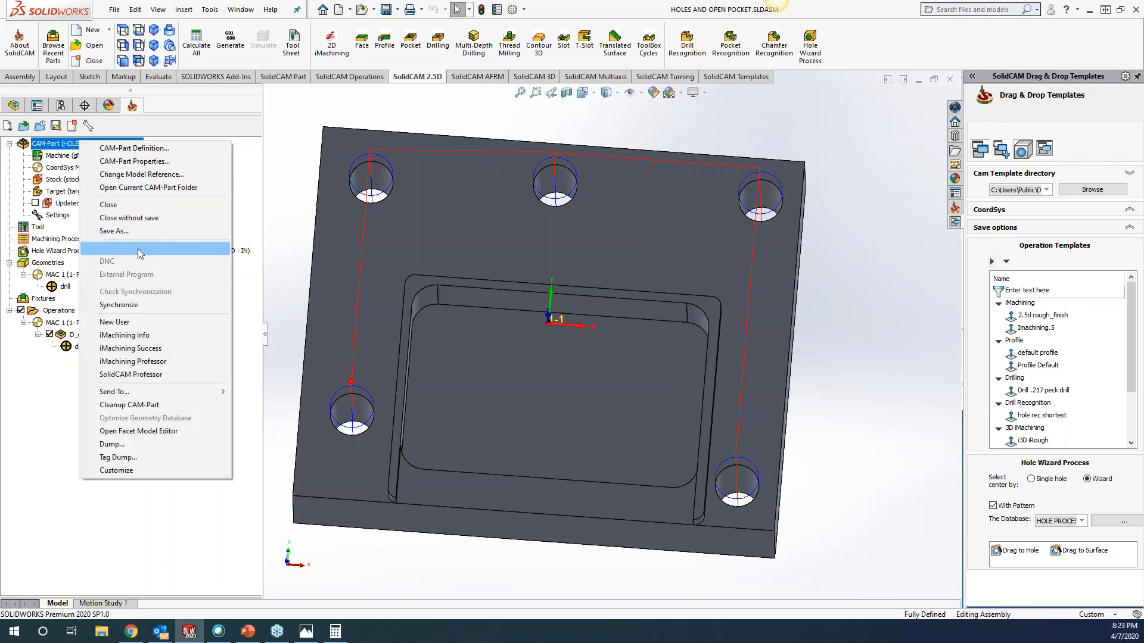
left_click(138, 161)
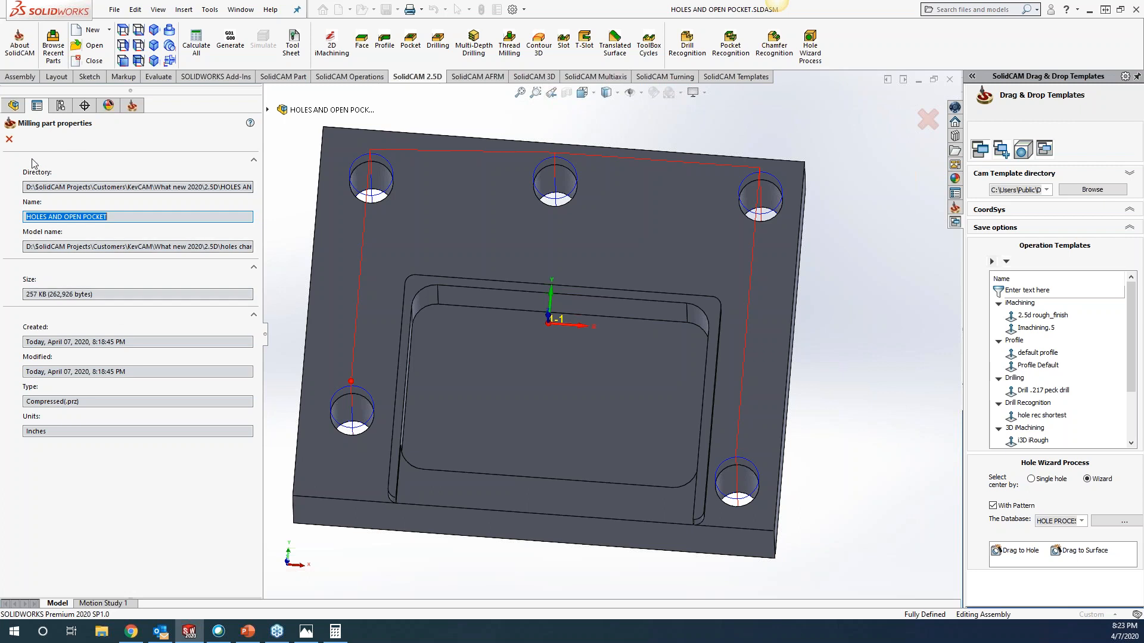
left_click(11, 140)
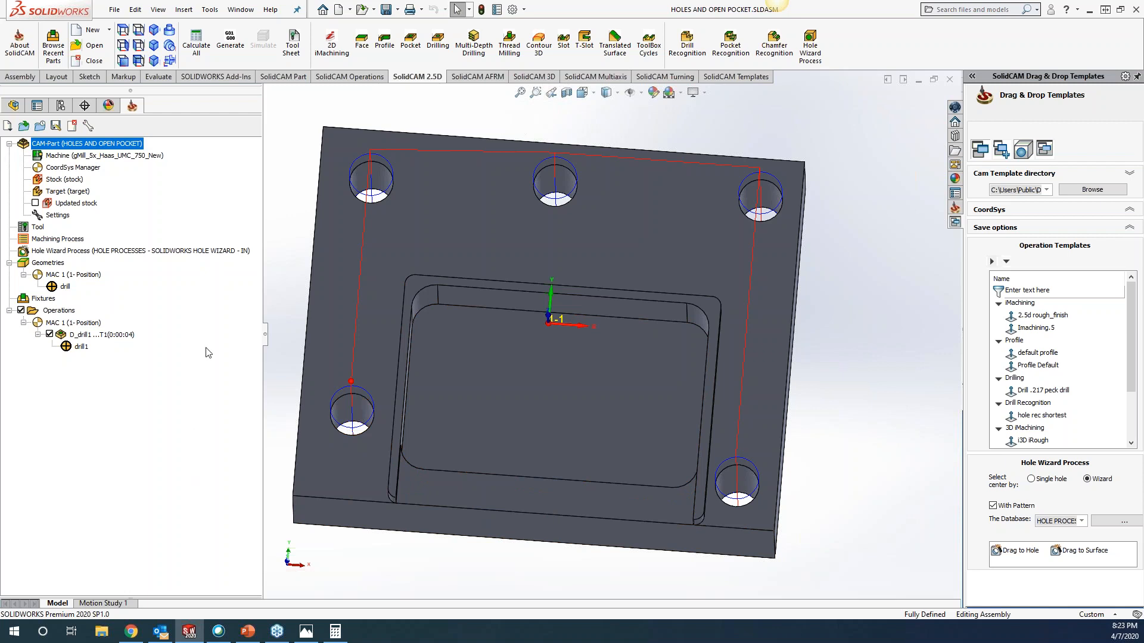
Step: Remove the unused drill geometry by cleaning up the CAM-Part with every cleanup option selected, and check the Geometries list
right_click(112, 145)
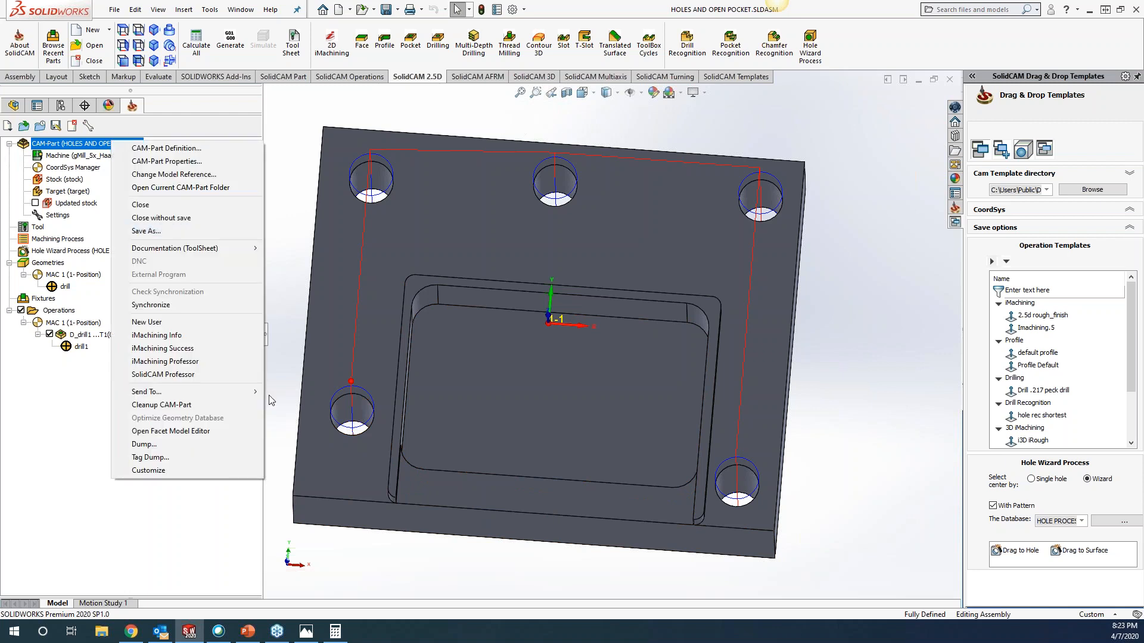
left_click(198, 405)
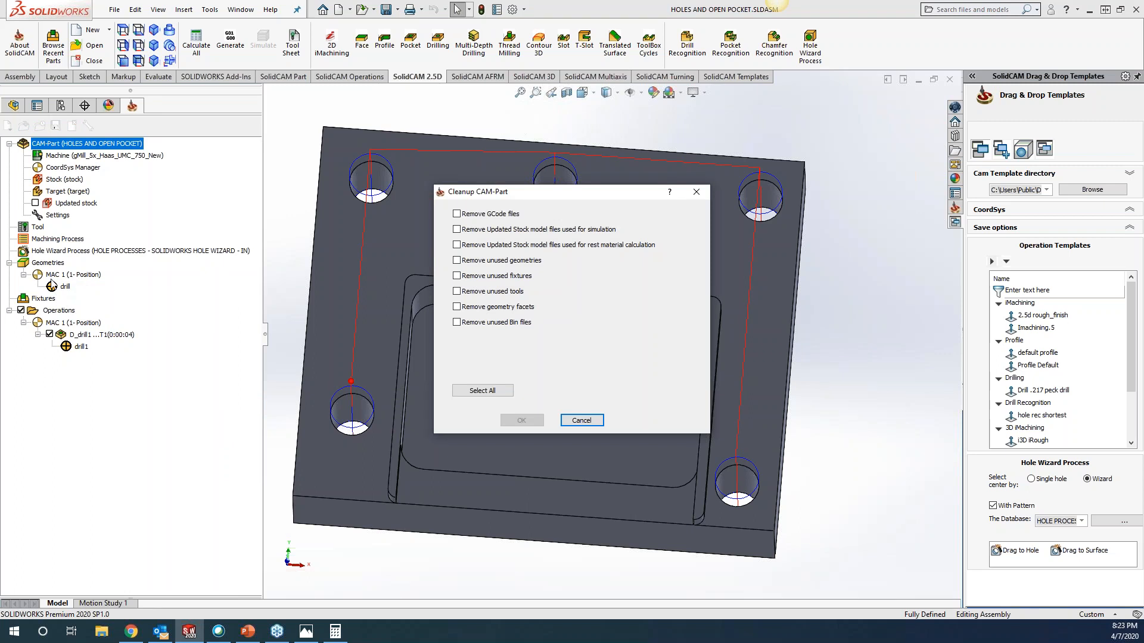
left_click(482, 390)
left_click(521, 420)
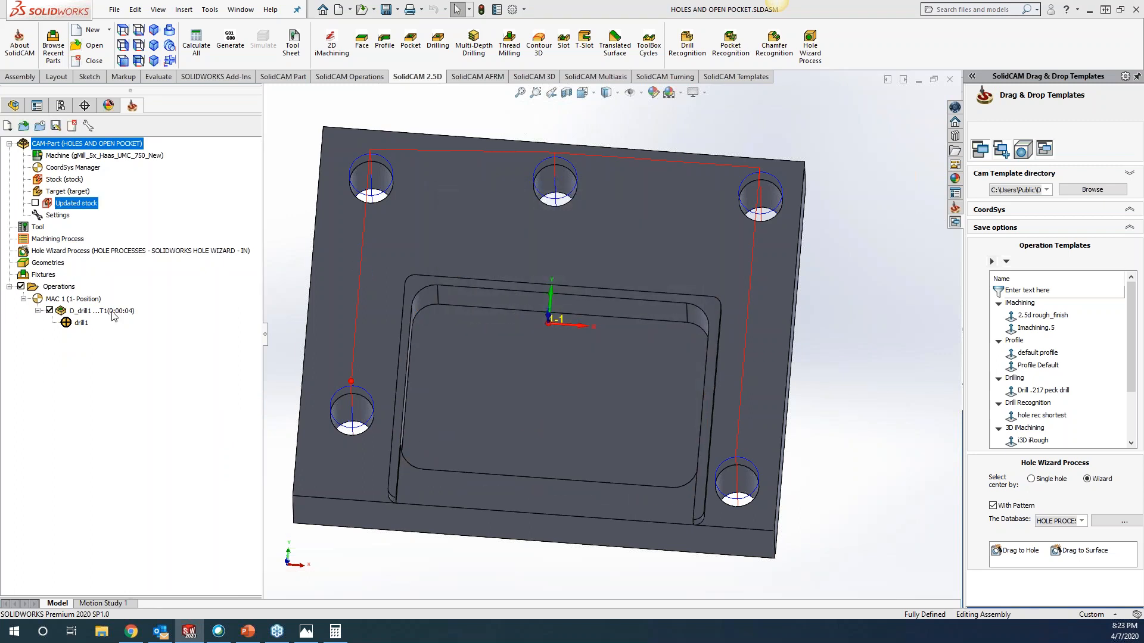
left_click(42, 264)
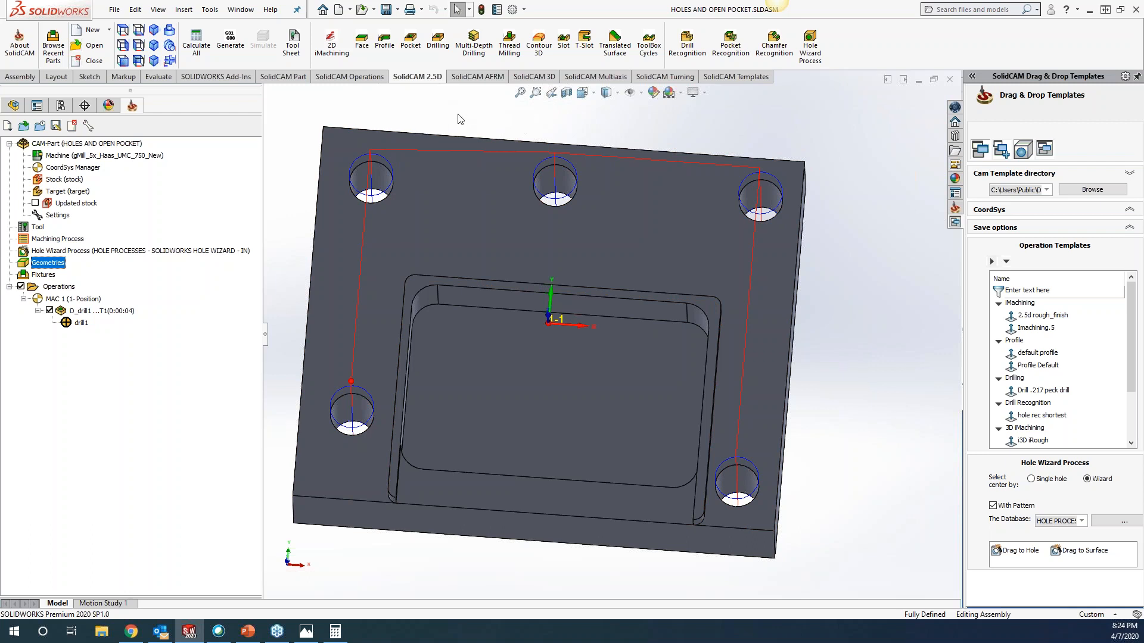
Step: Create a Pocket operation on MAC 1 (1- Position) with a new contour geometry picked from the plate's top face using Smart Face
left_click(411, 43)
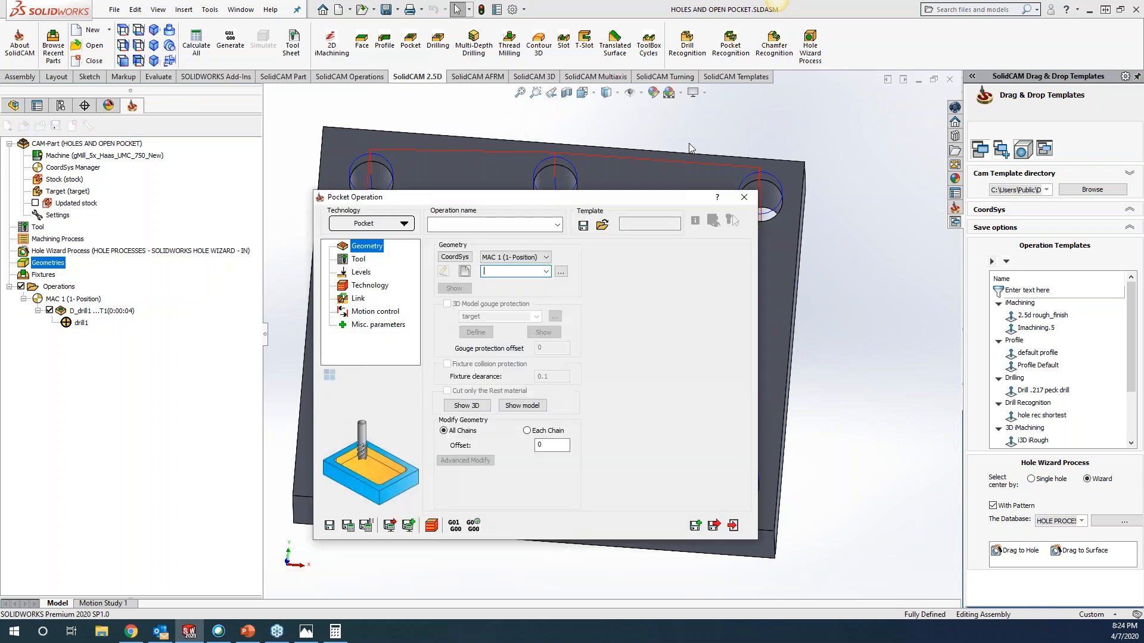
left_click(465, 272)
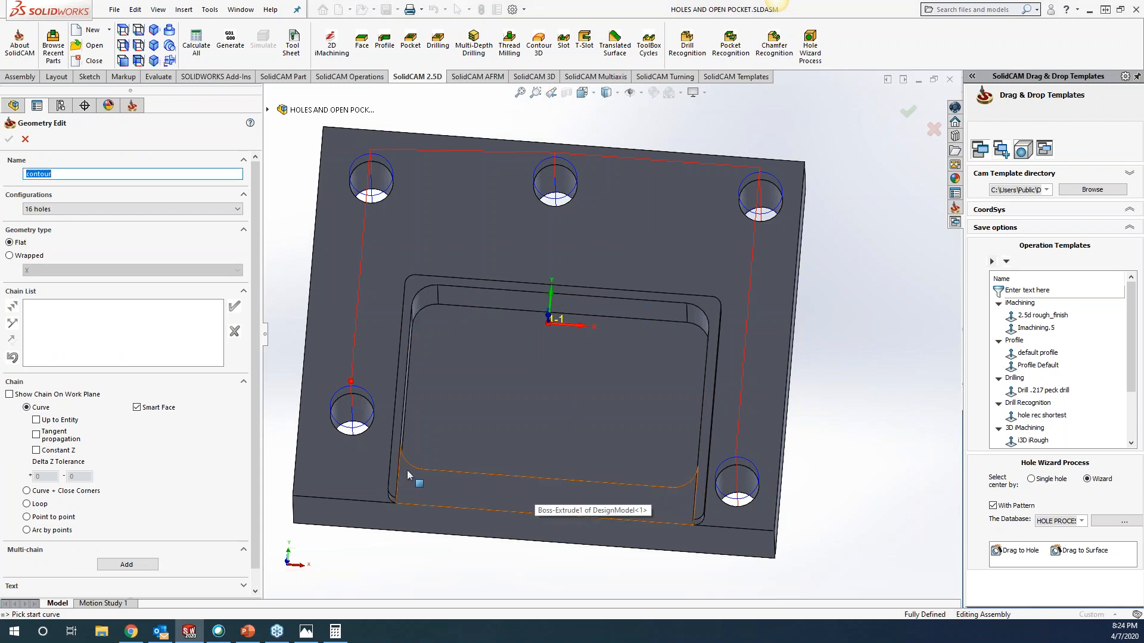
left_click(326, 285)
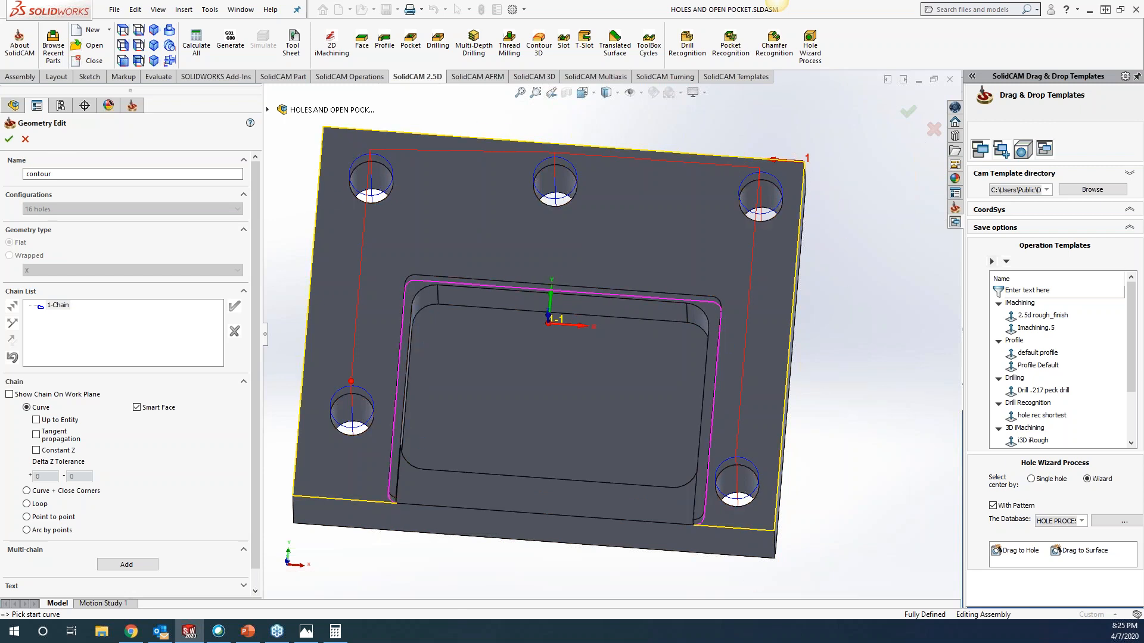
left_click(9, 140)
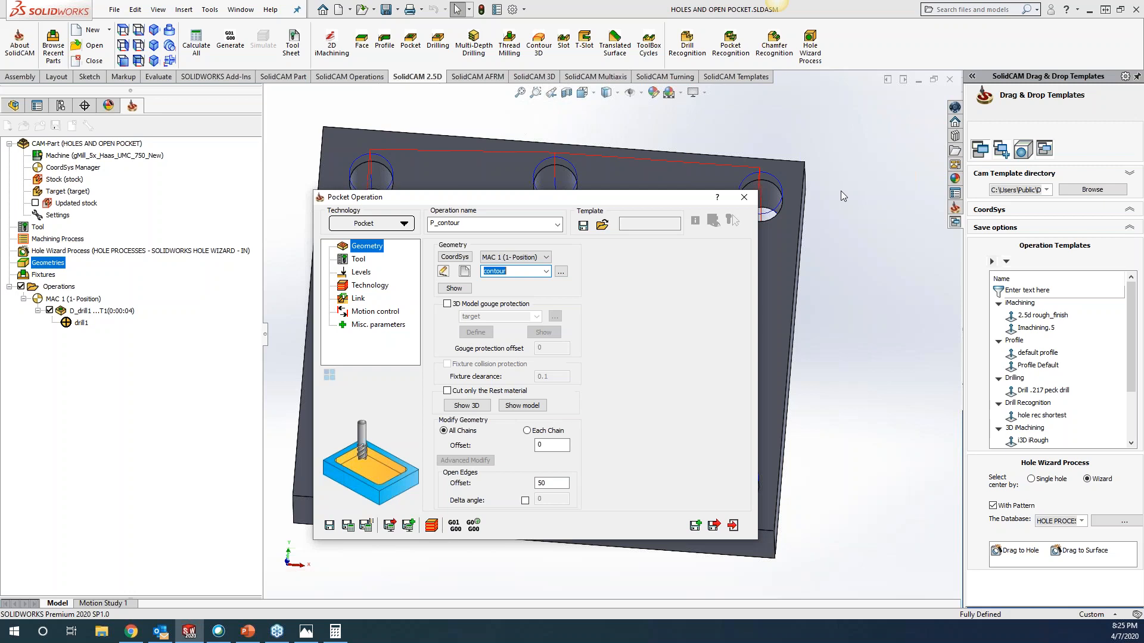
Step: Add a 0.5 inch end mill as tool 2 for the pocket operation, then save and calculate the toolpath
double_click(558, 484)
left_click(330, 525)
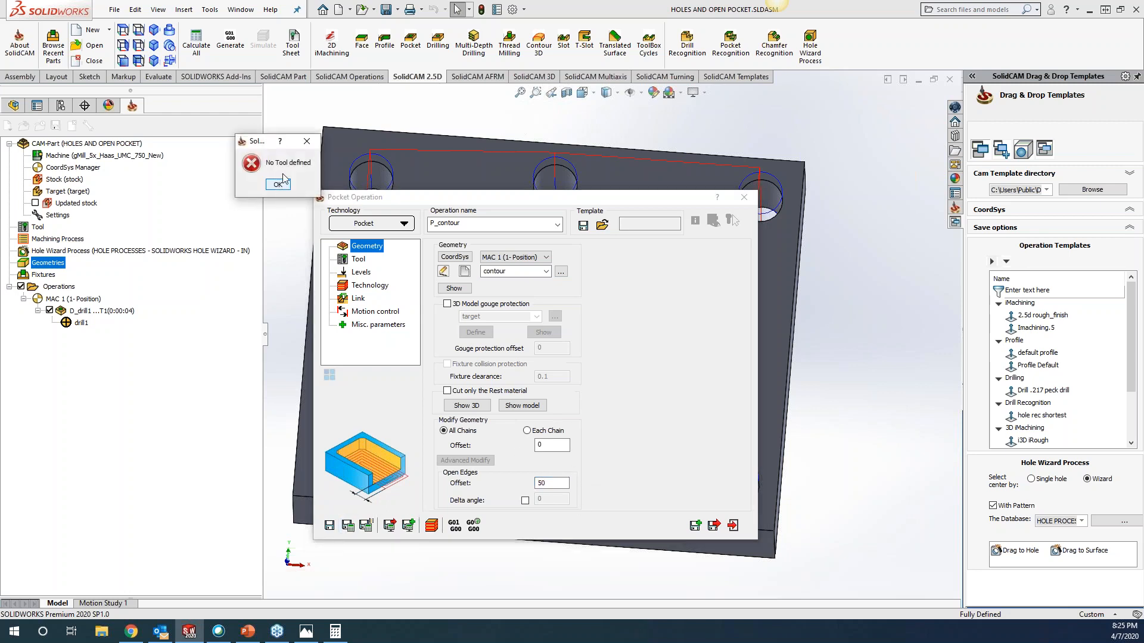
left_click(280, 182)
left_click(360, 260)
left_click(501, 429)
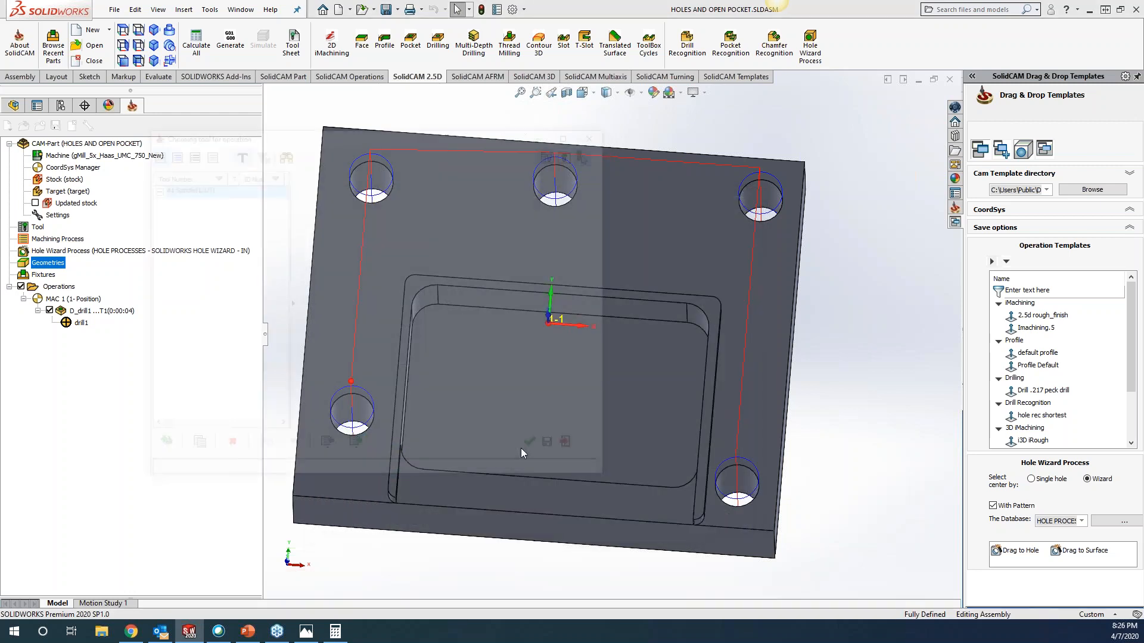
left_click(161, 450)
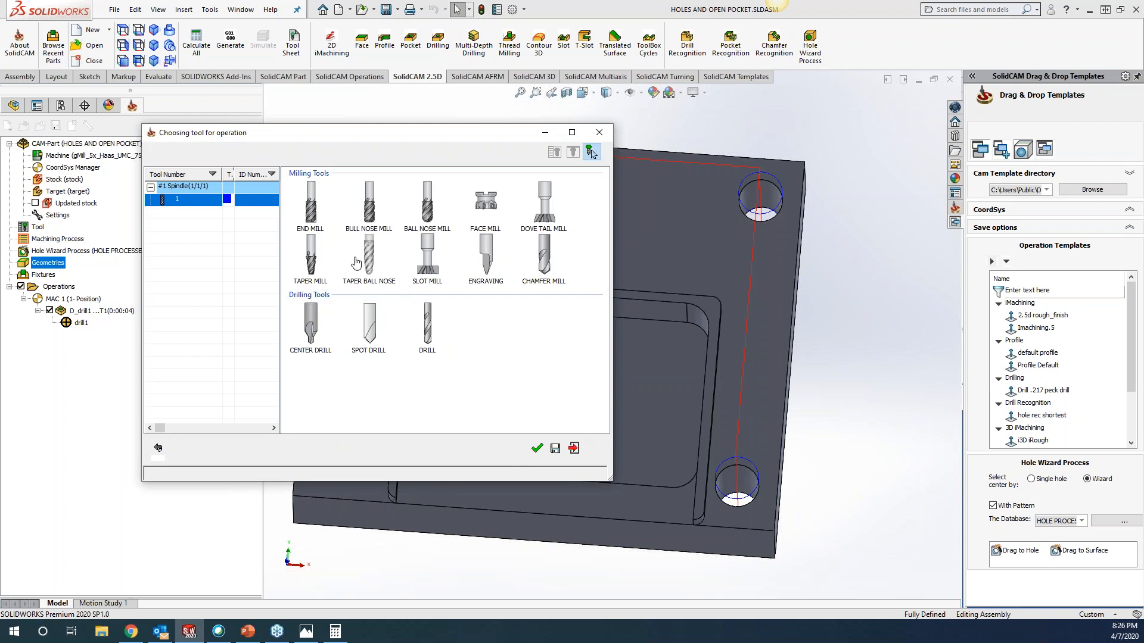
left_click(311, 214)
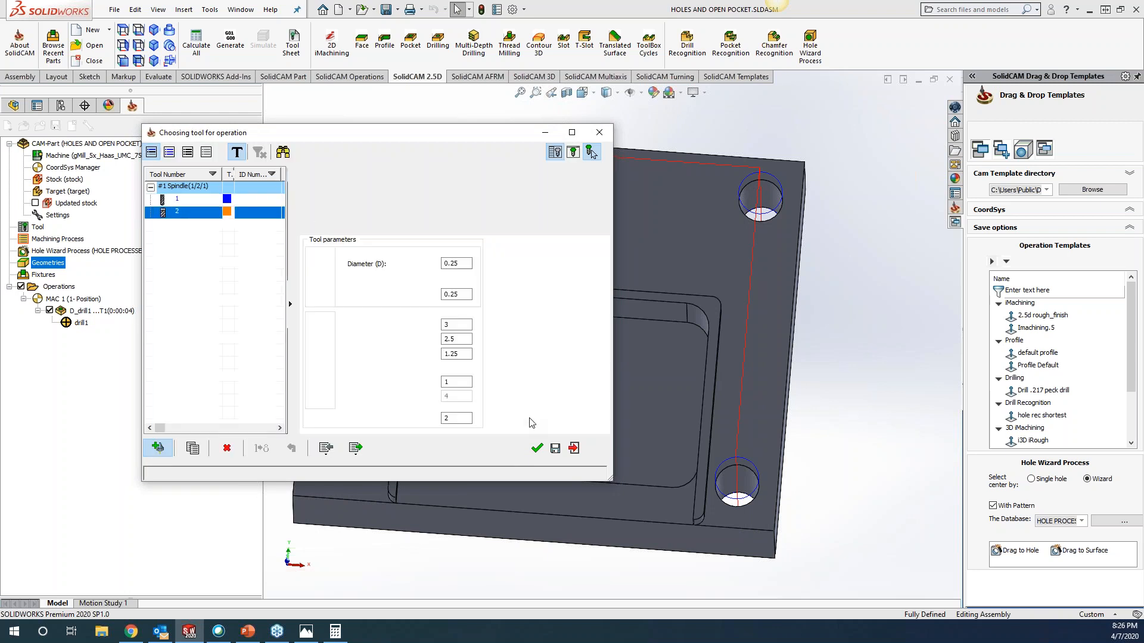
type("0.5")
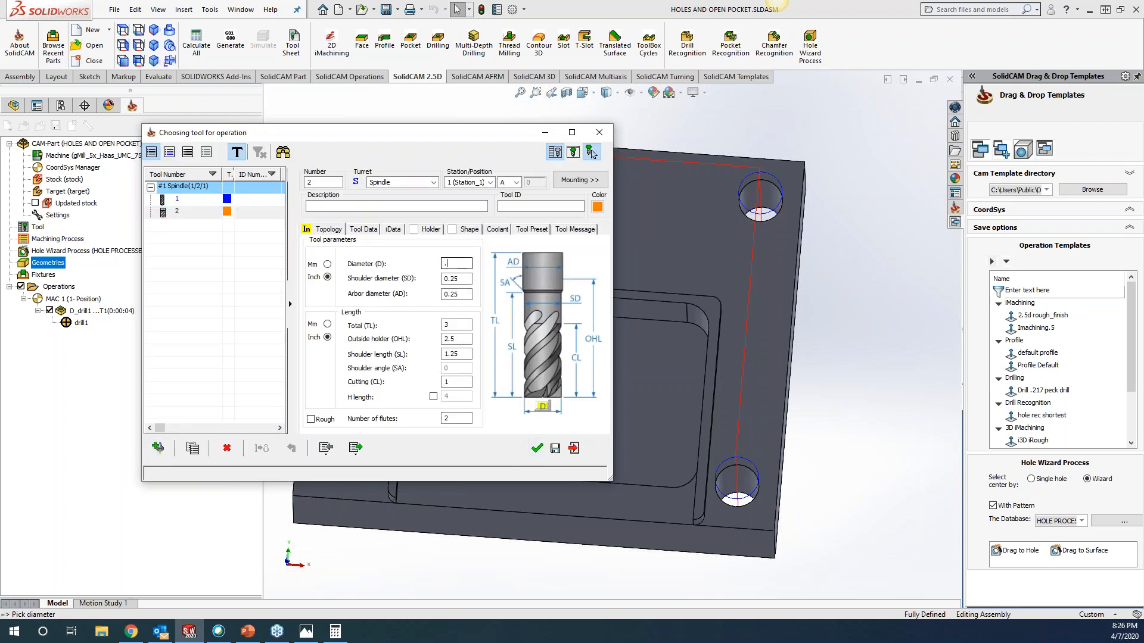
key("Tab")
key("Tab")
left_click(536, 444)
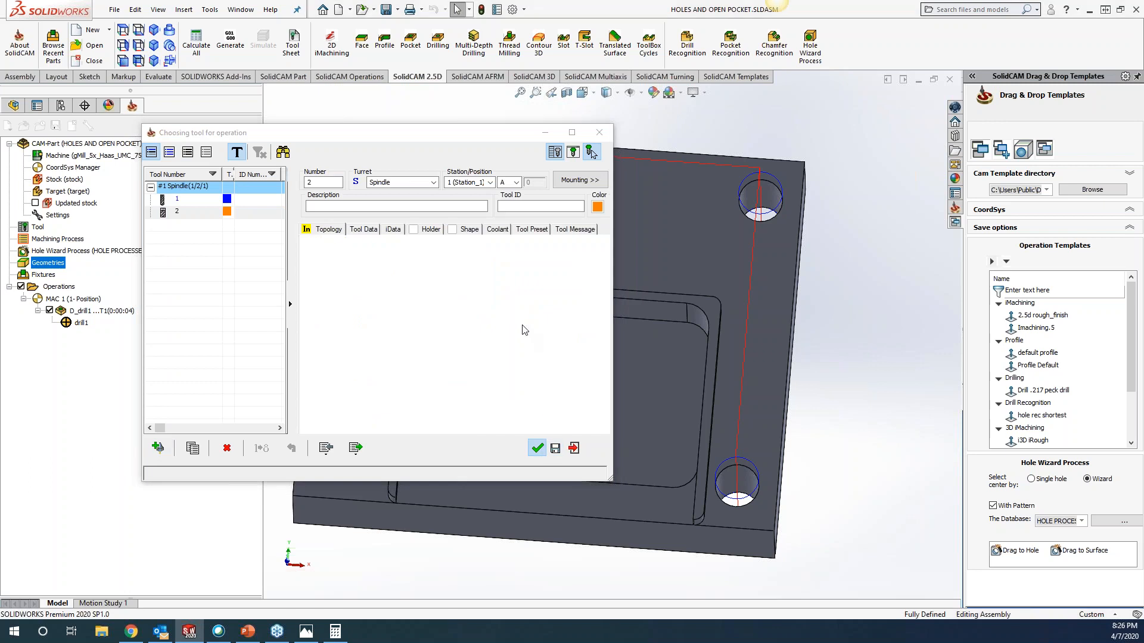
left_click(348, 525)
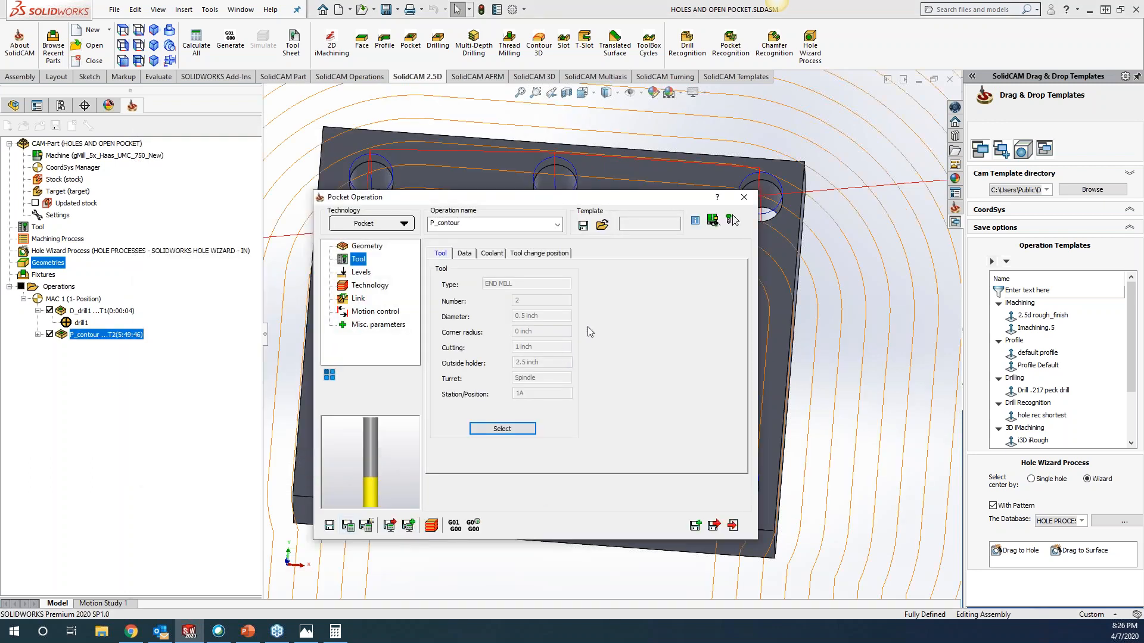
Step: Inspect the full extent of the calculated pocket toolpath, set the open edges offset to 1 and recalculate
left_click_drag(603, 196, 463, 198)
scroll(698, 311, "up", 6)
scroll(662, 337, "up", 8)
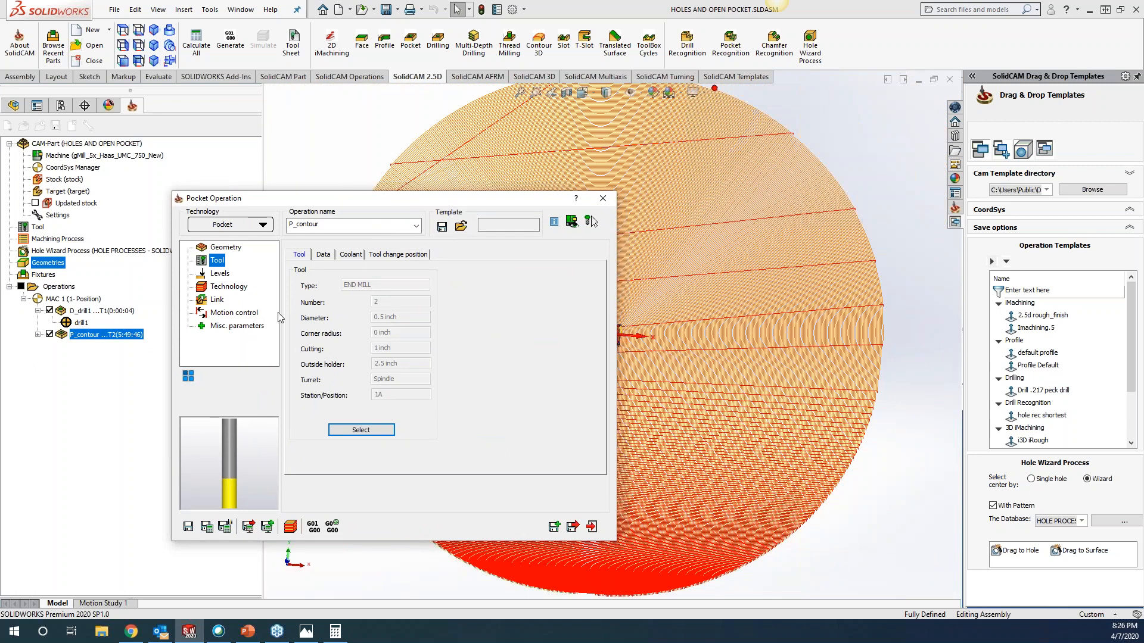
left_click(225, 247)
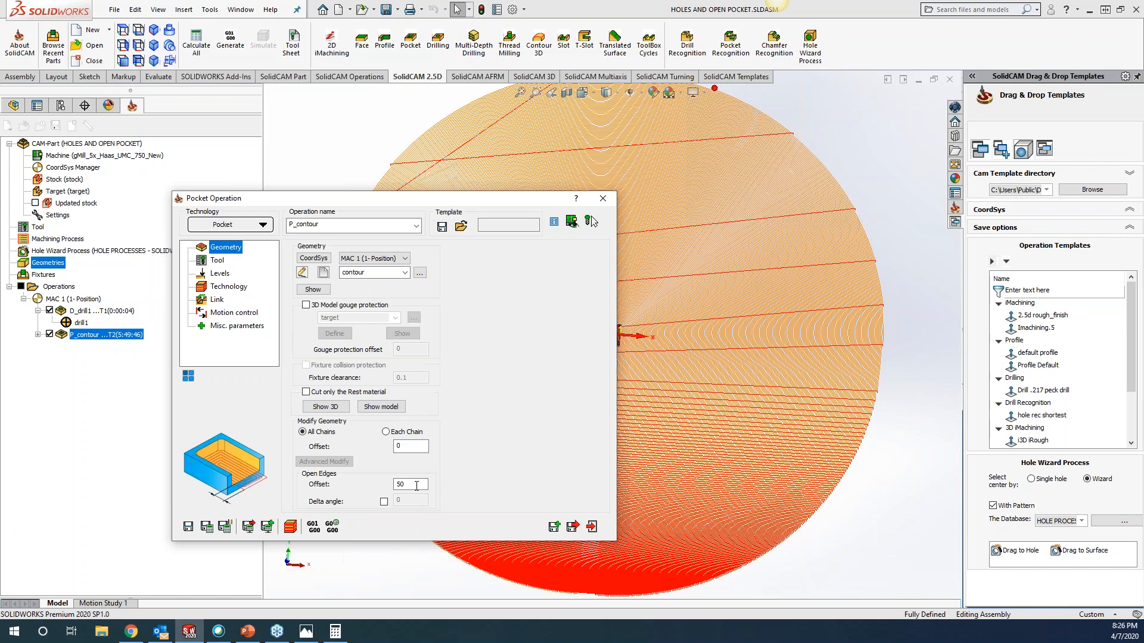
double_click(417, 485)
type("1")
left_click(207, 527)
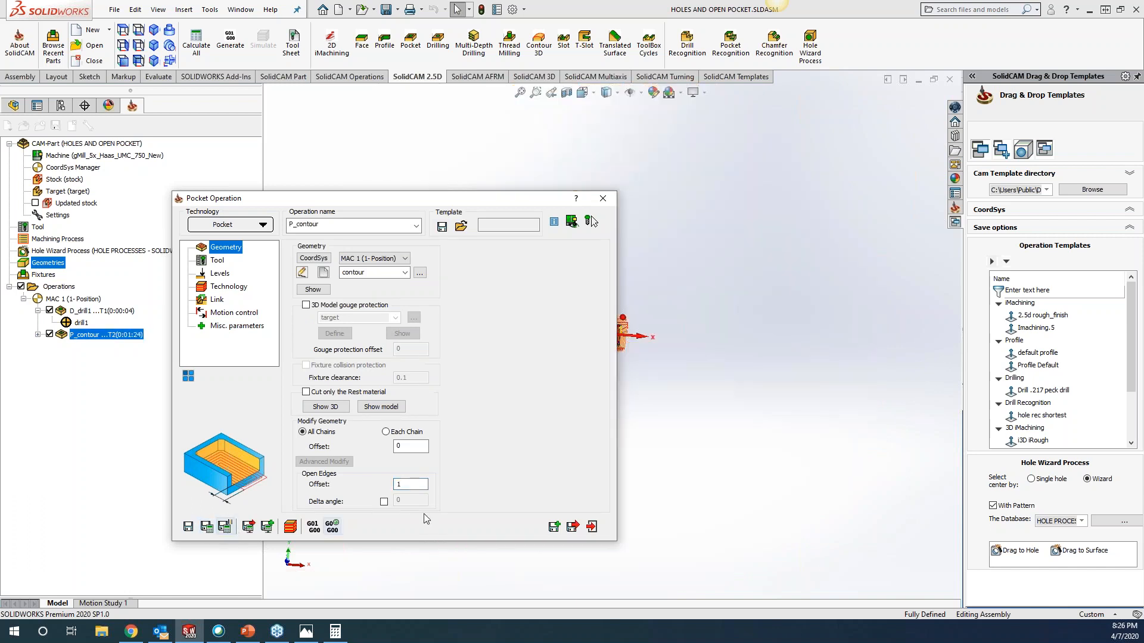
Step: Set the pocket's open edges offset to 0.01 and then to -0.01, recalculating the toolpath after each value
left_click_drag(487, 203, 415, 192)
scroll(598, 336, "down", 5)
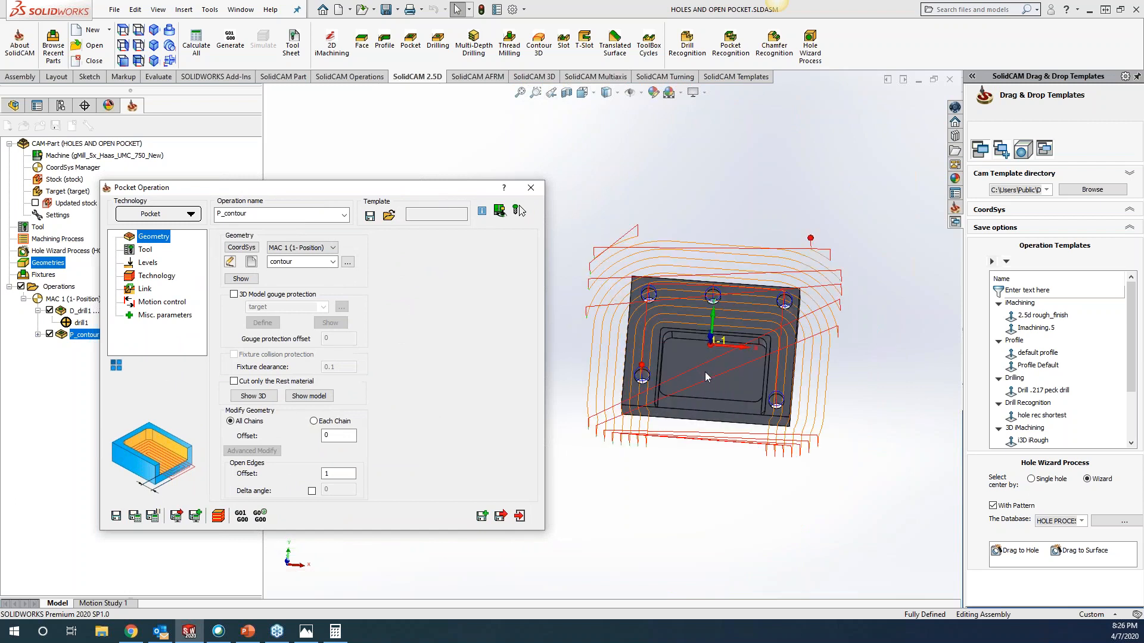
left_click_drag(379, 190, 315, 125)
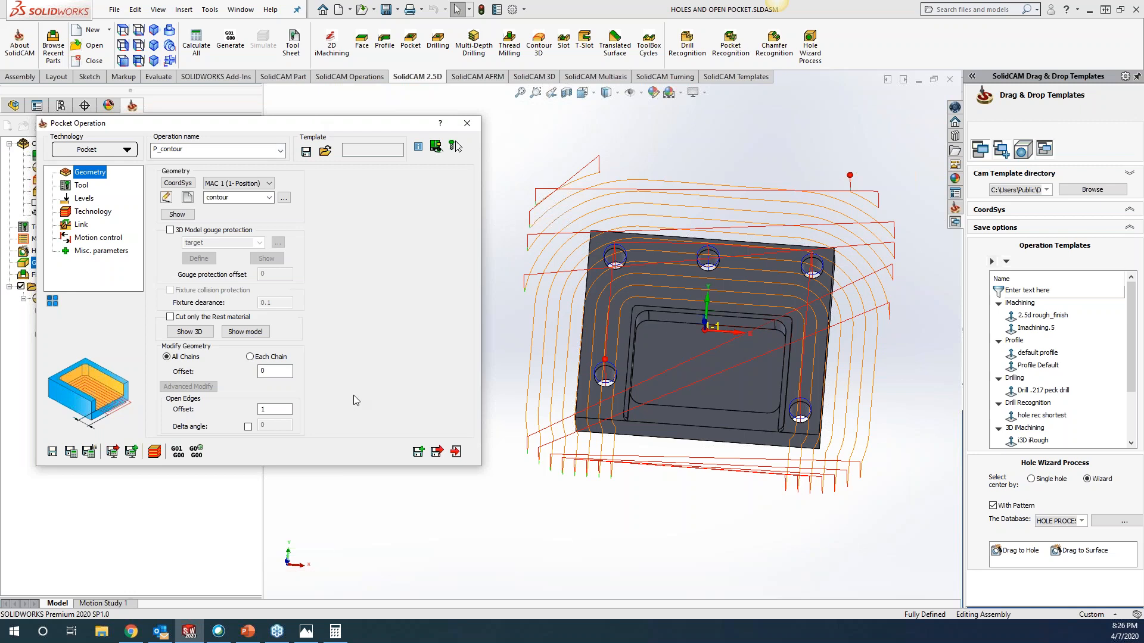
double_click(281, 411)
type(".01")
left_click(70, 451)
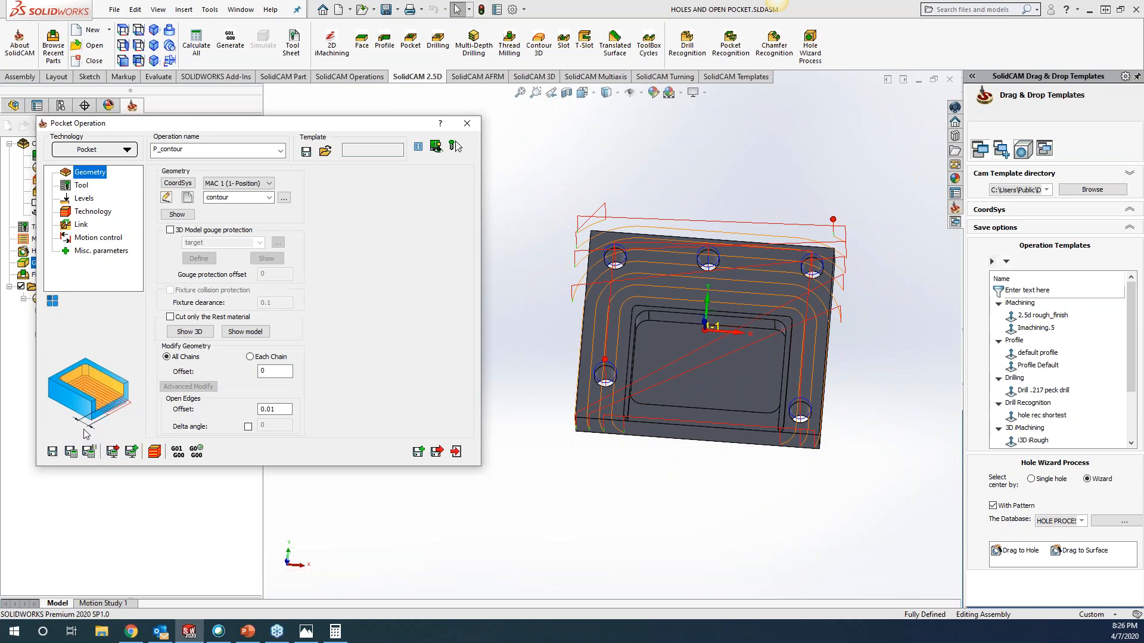
left_click(261, 410)
type("-")
left_click(70, 451)
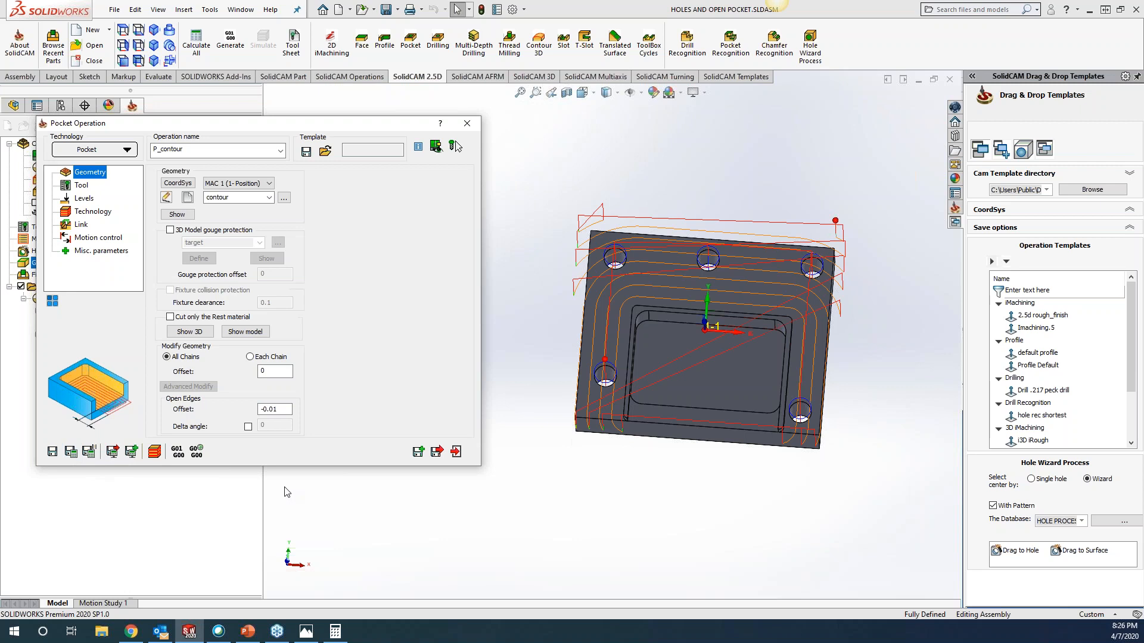
Step: Close the pocket operation and hide the toolpaths of P_contour and D_drill1
left_click(281, 410)
left_click(467, 124)
left_click(50, 334)
left_click(49, 311)
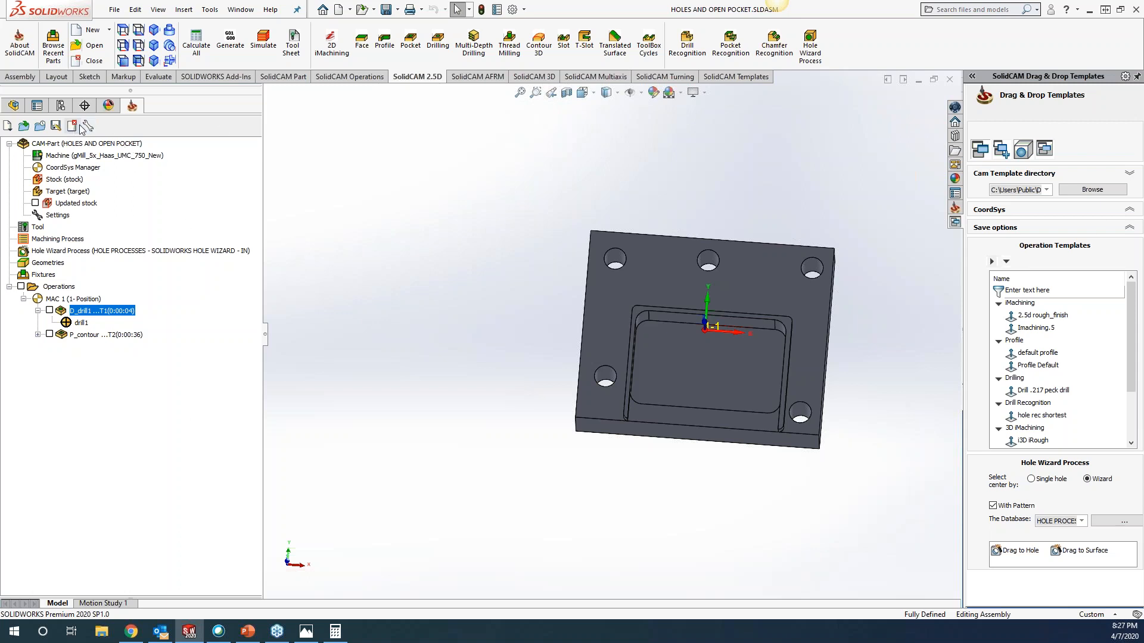
Step: Close the CAM-Part and open the recent CAM-Part "Pockets, Open Pockets, Profiles, Etc - Haas VF-3 SS", declining to locate its original model manually
left_click(72, 125)
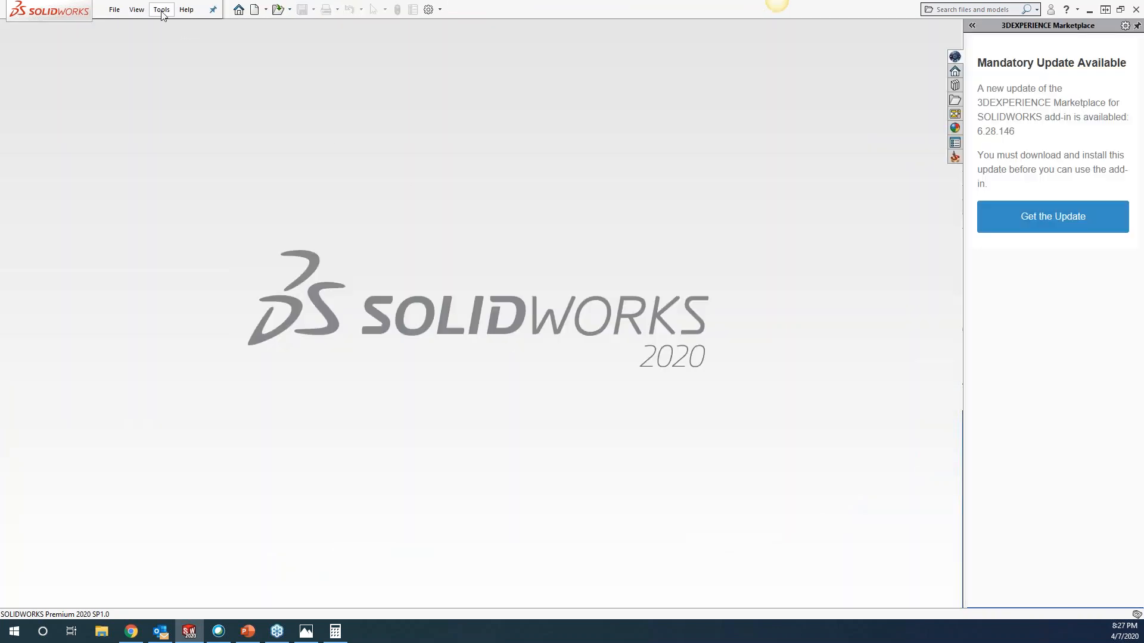
left_click(162, 9)
mouse_move(197, 56)
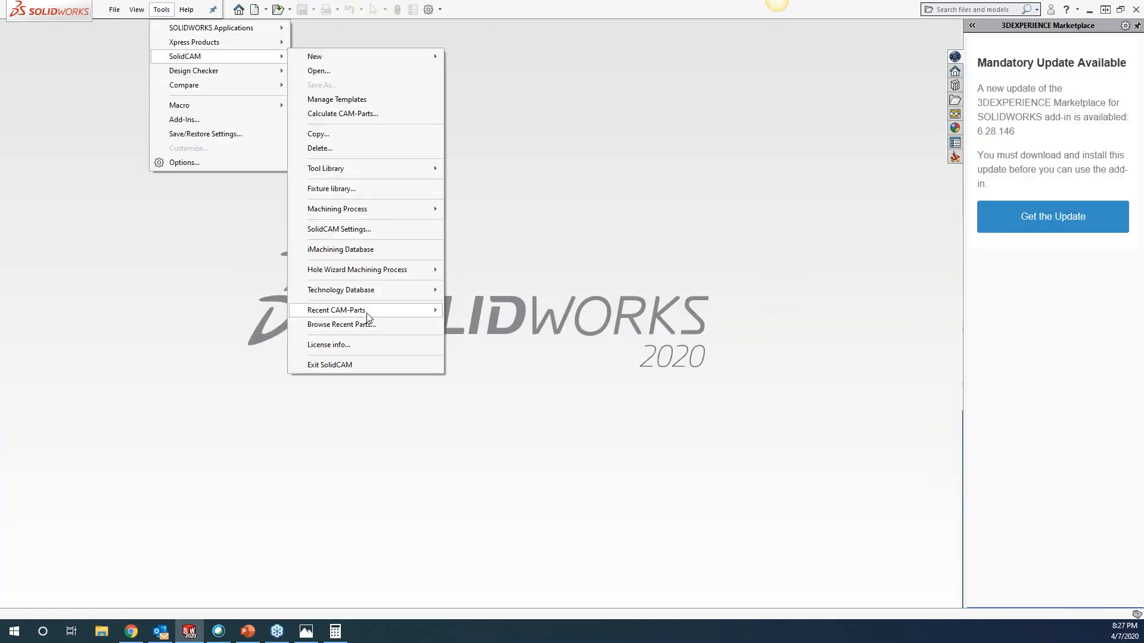
mouse_move(367, 311)
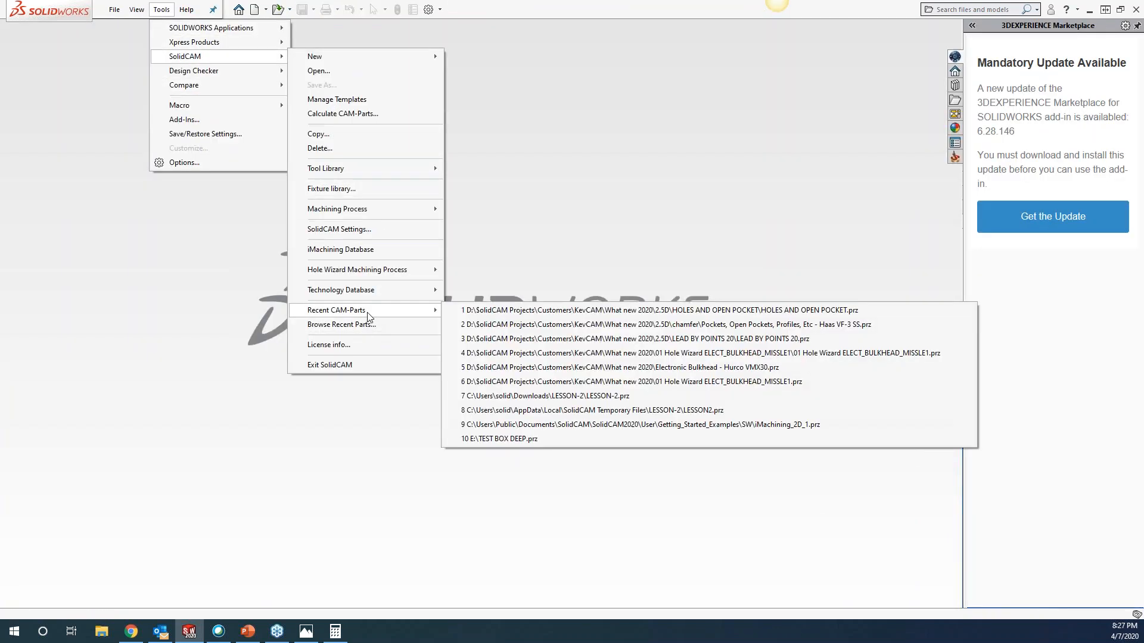
left_click(546, 326)
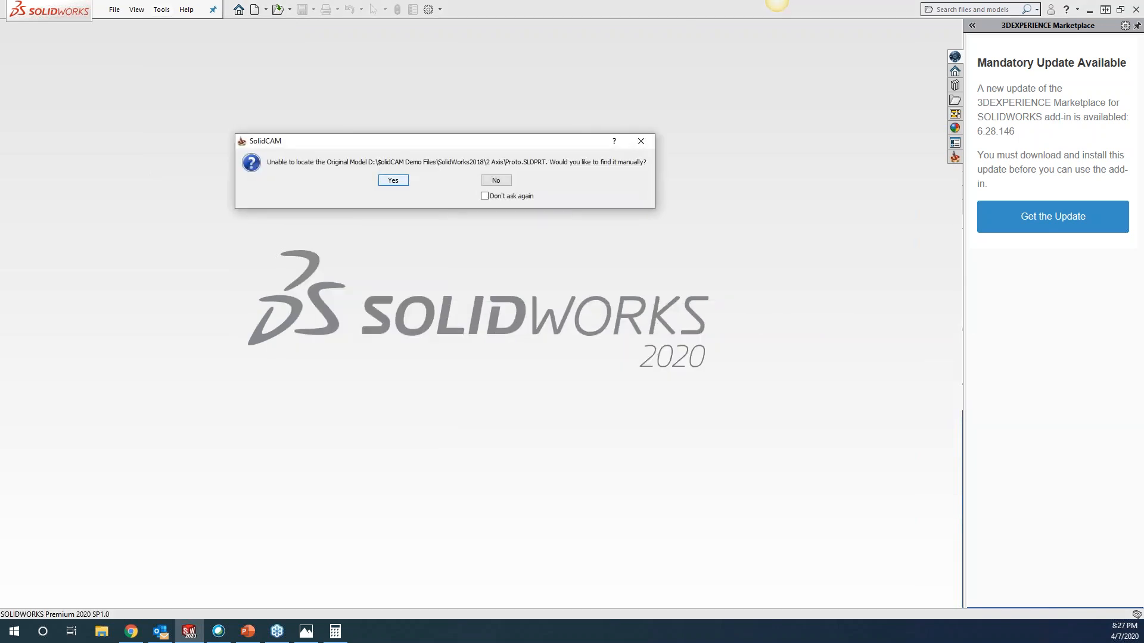
left_click(500, 179)
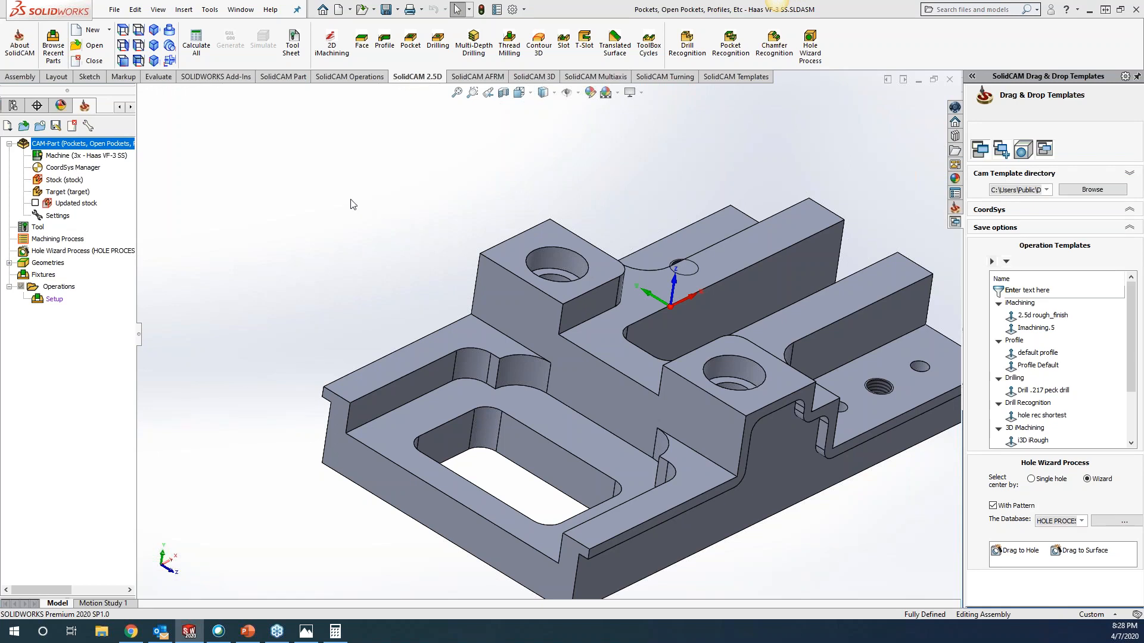
Step: Create a Chamfer Recognition operation with faces geometry from the whole solid body, and enable 3D model protection against the target with a 0.01 offset
middle_click_drag(350, 199, 349, 198)
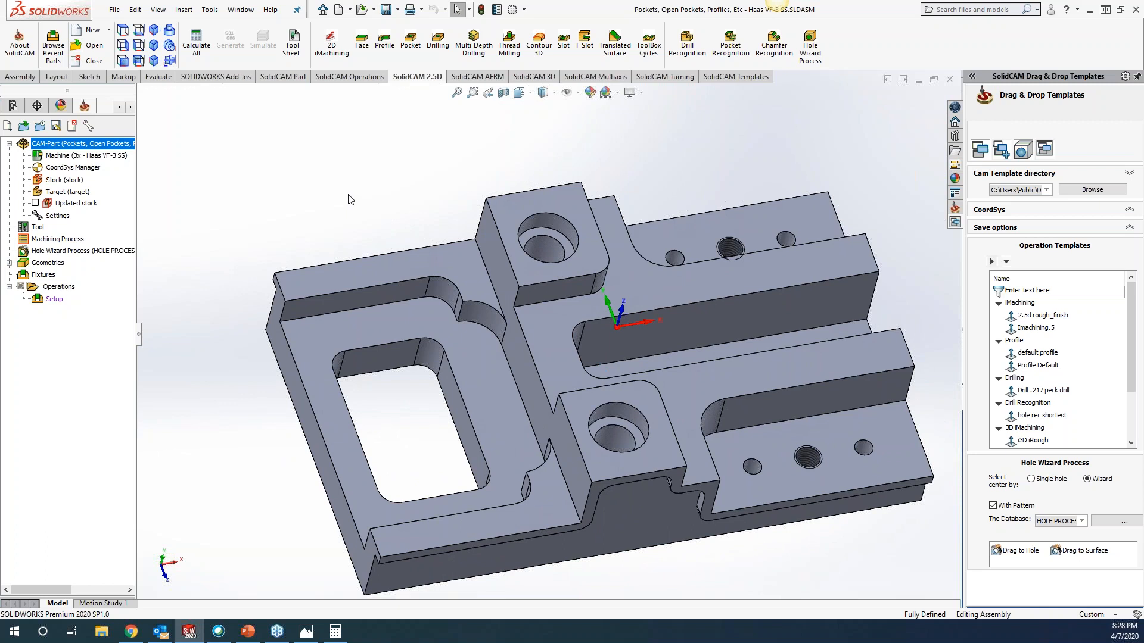
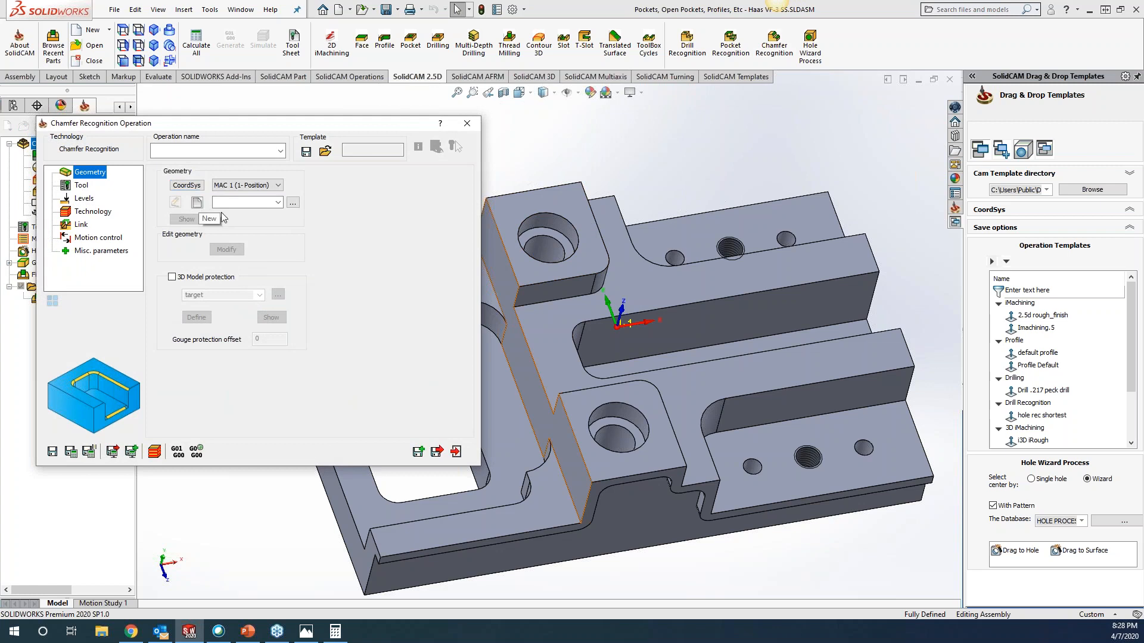
left_click(197, 203)
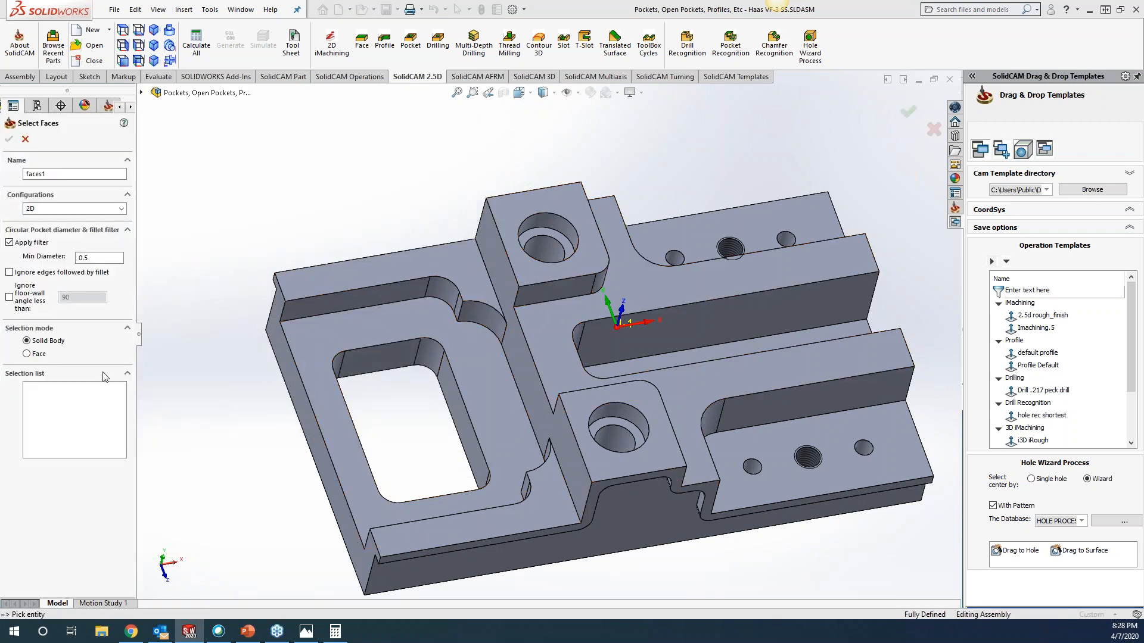
left_click(526, 275)
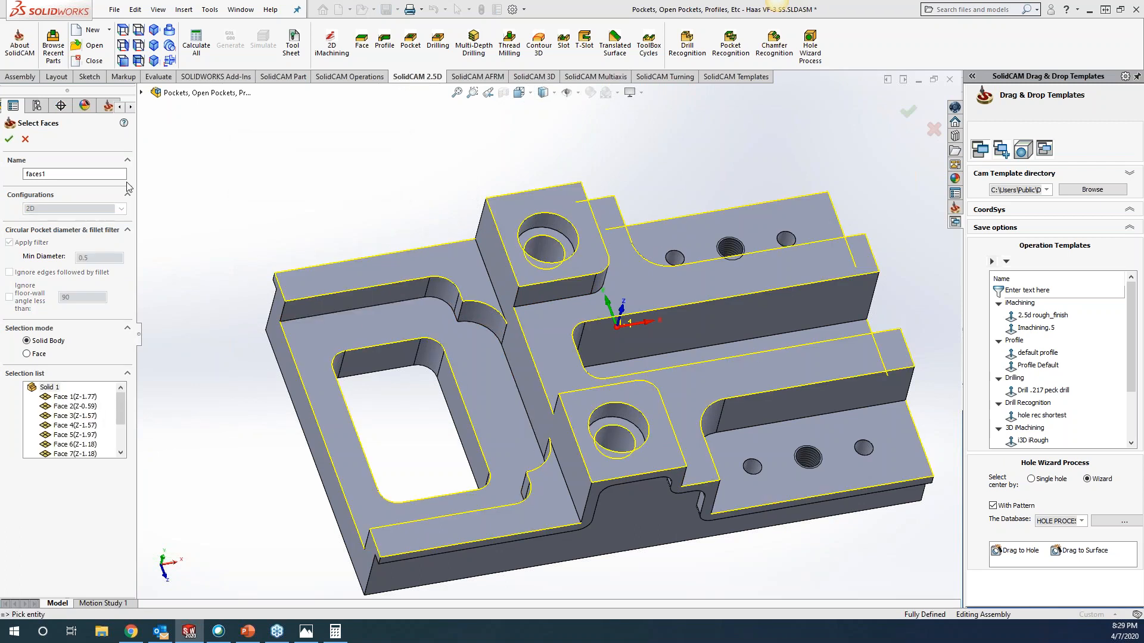
left_click(9, 139)
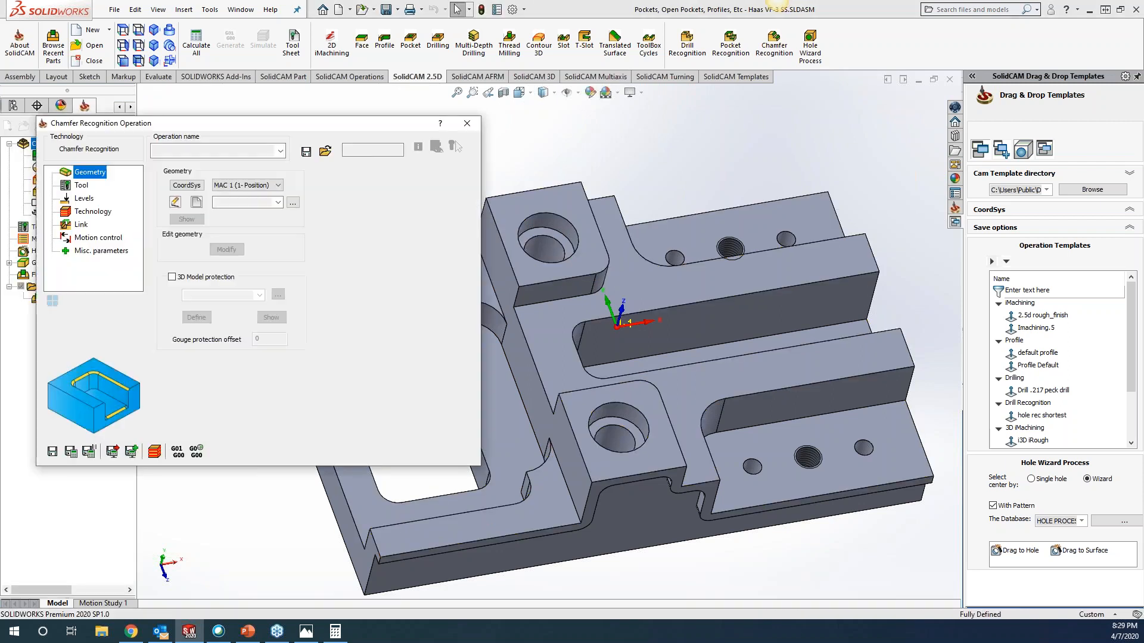
left_click(173, 278)
left_click(271, 339)
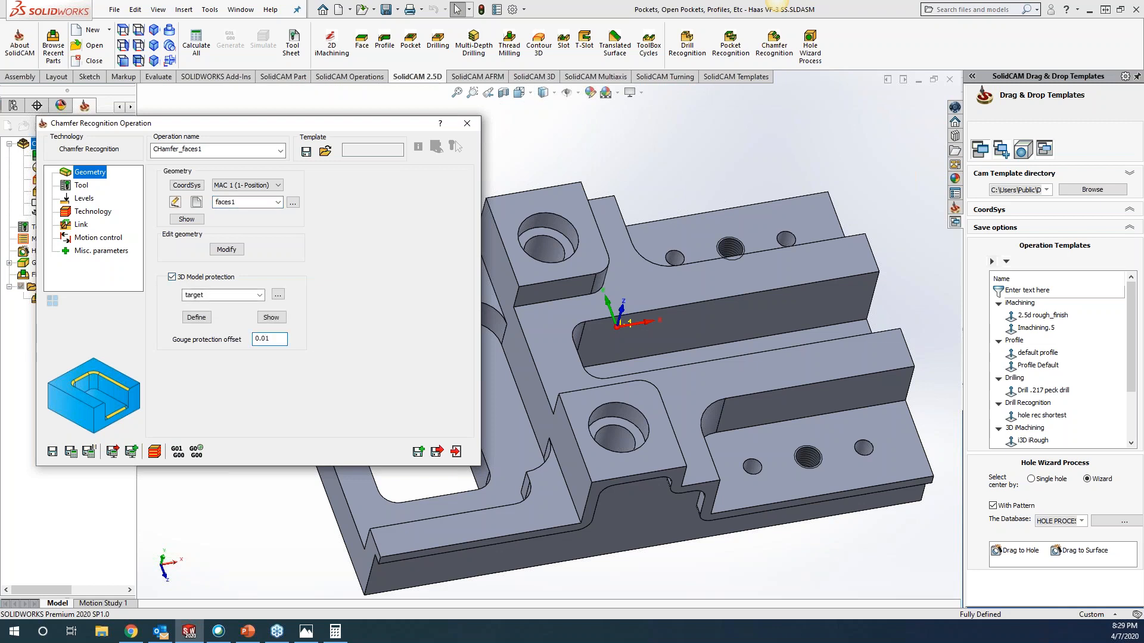
Step: Assign a new 0.25 inch diameter, 90° tool to the chamfer operation and set the chamfer depth to 0.01
left_click(81, 185)
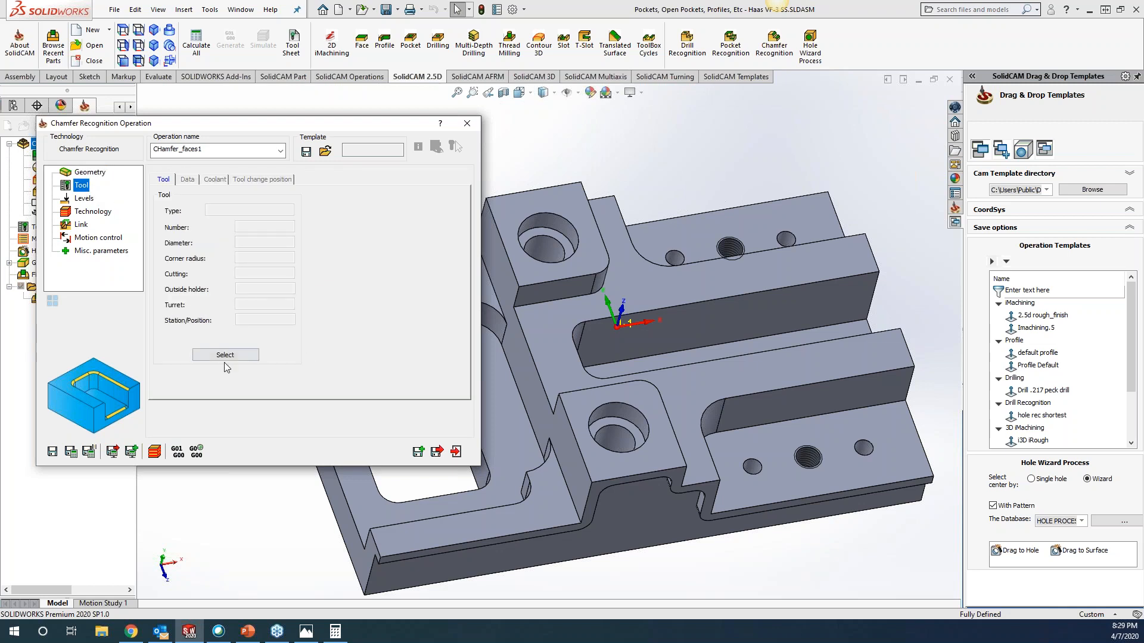
left_click(225, 355)
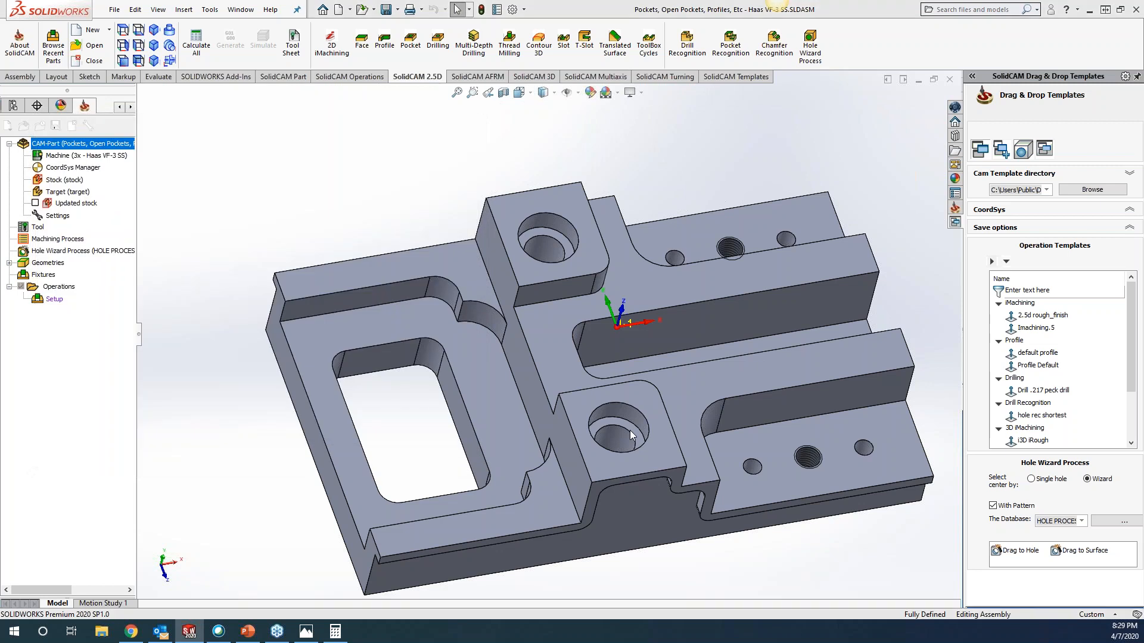
left_click(620, 428)
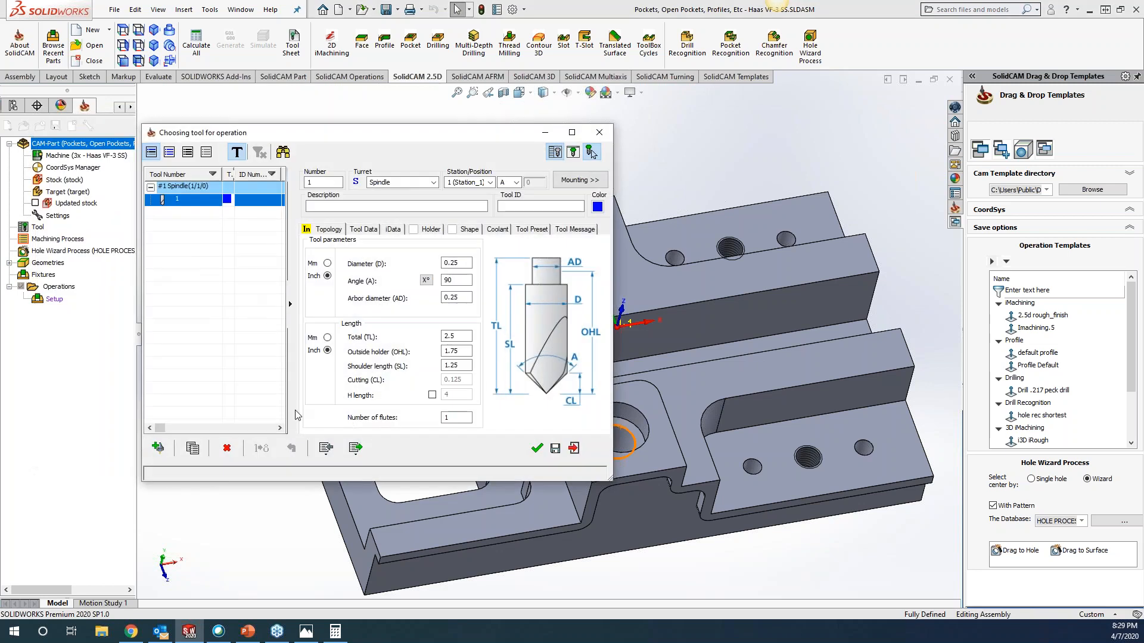
double_click(187, 201)
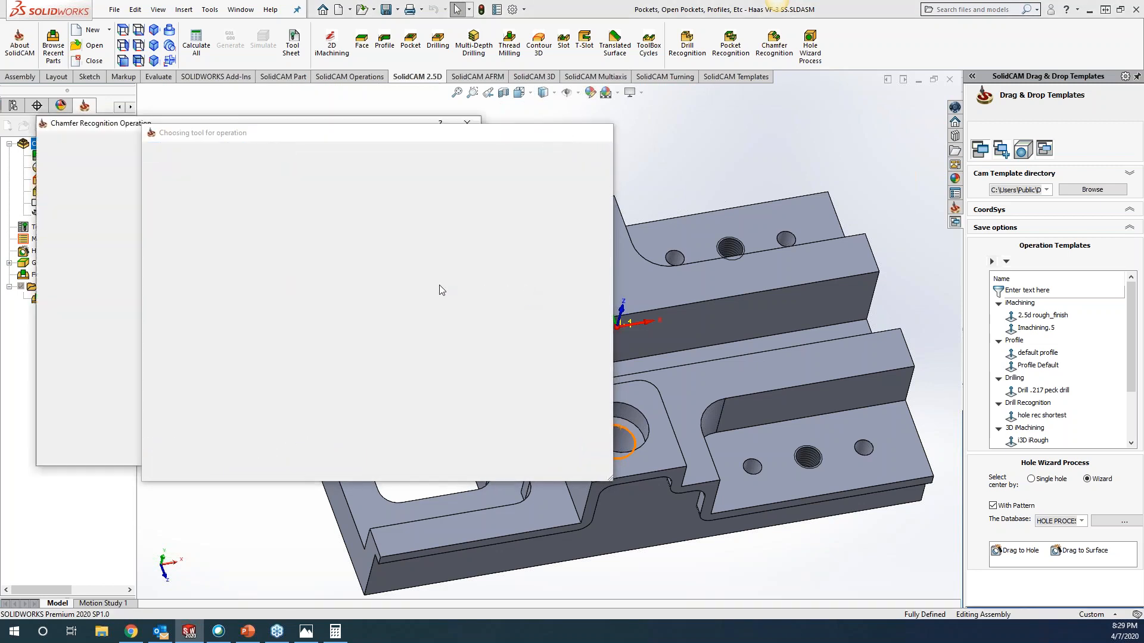
left_click(84, 198)
left_click(257, 296)
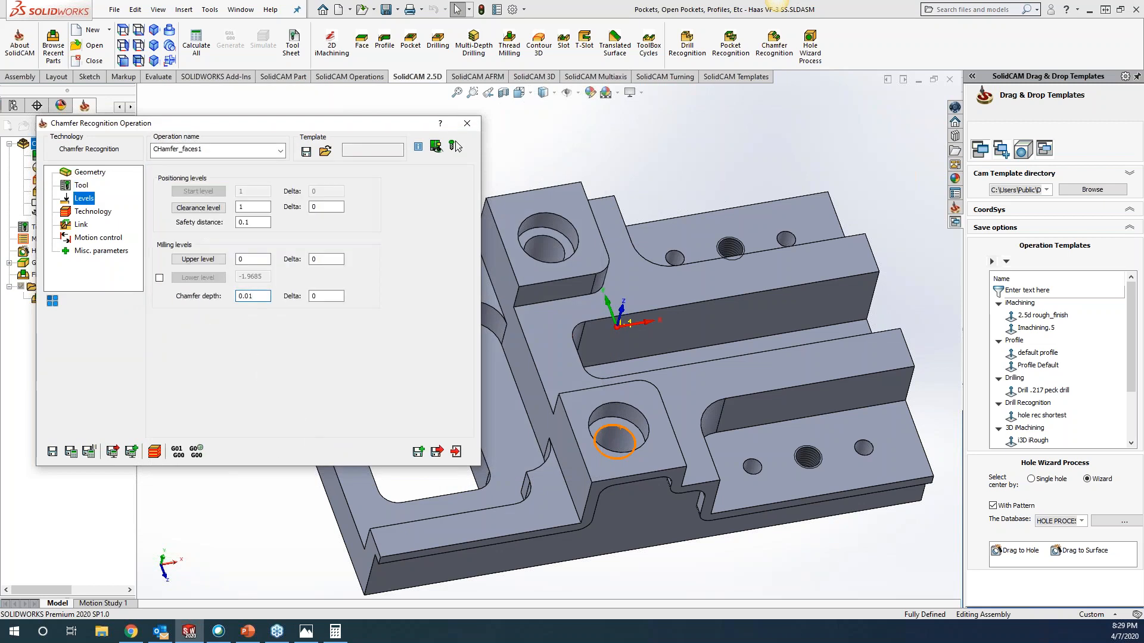
Step: Save and calculate the chamfer operation, and run its simulation in SolidVerify
left_click(94, 212)
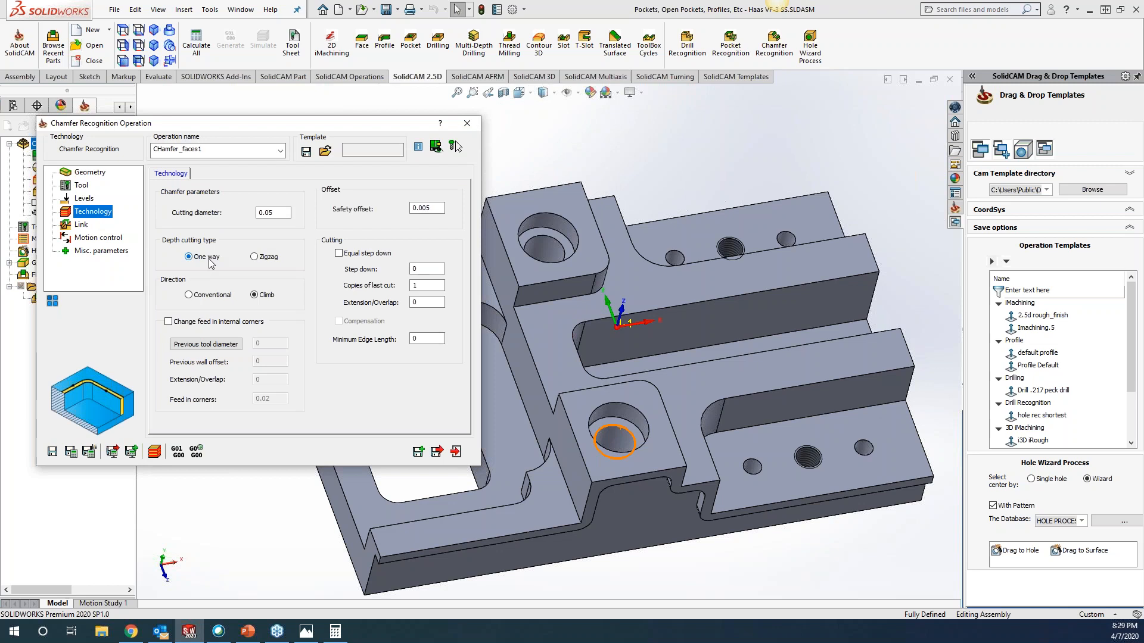
left_click(71, 452)
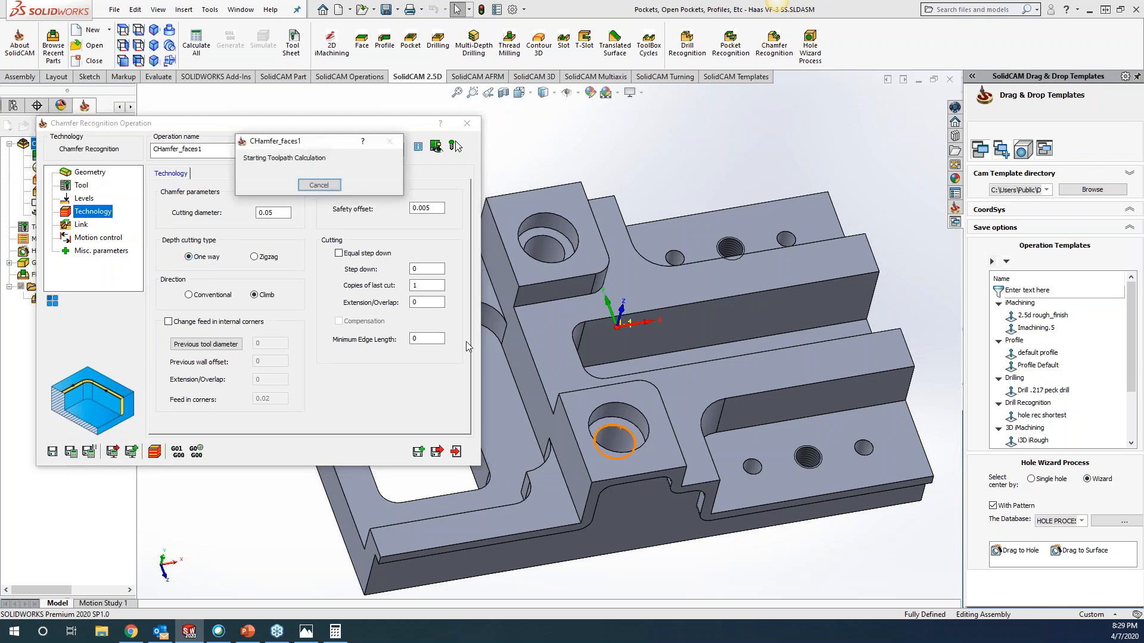
left_click(155, 452)
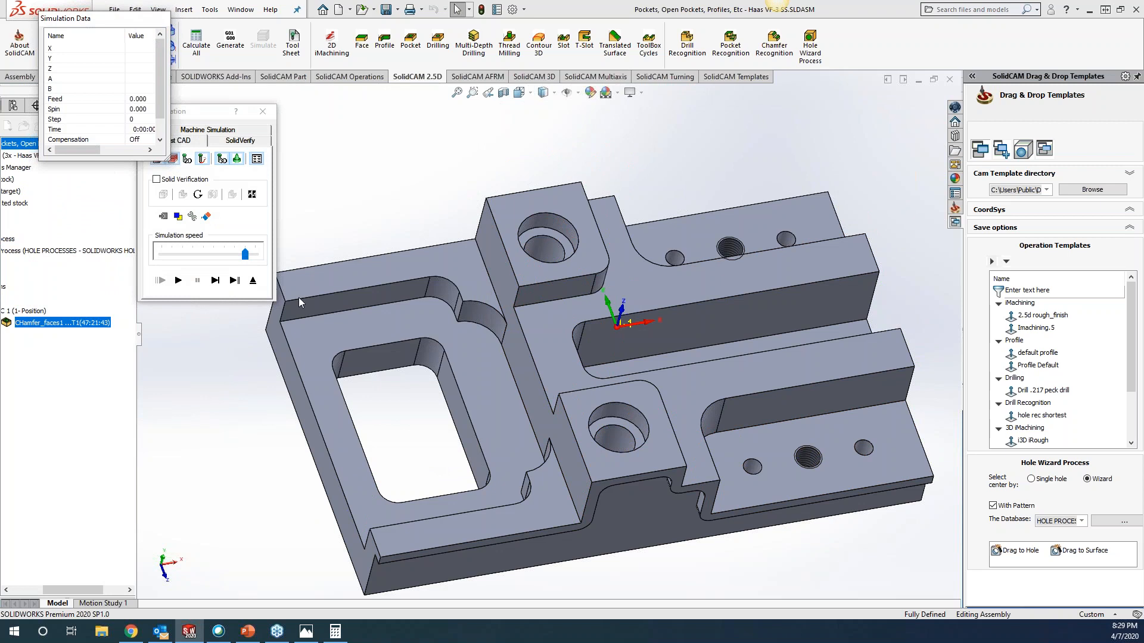
left_click(244, 142)
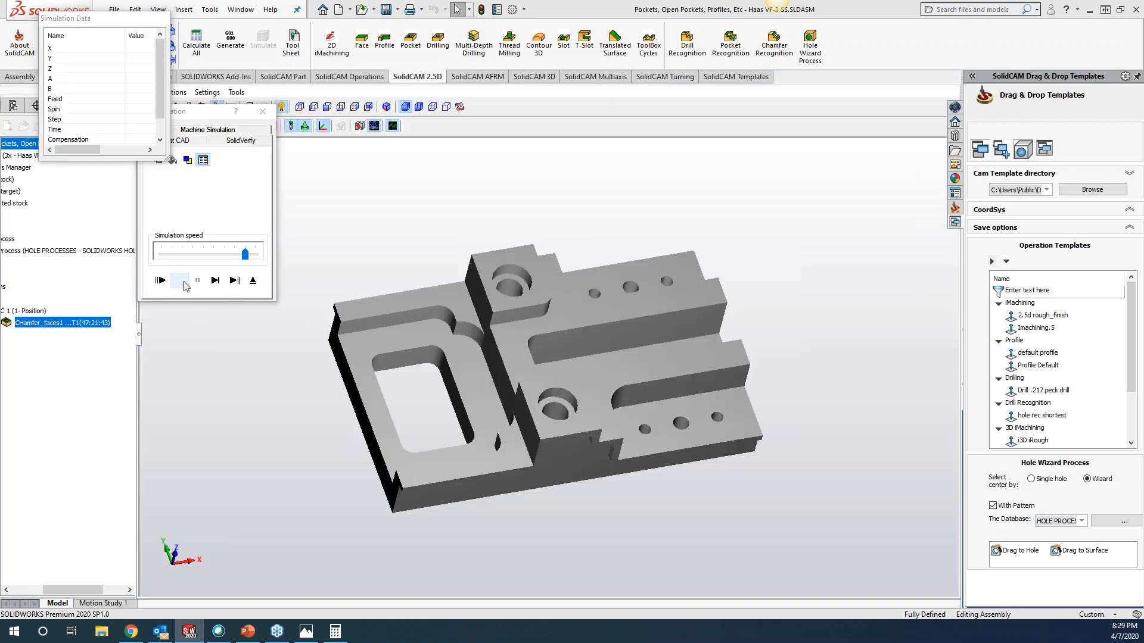
left_click(179, 280)
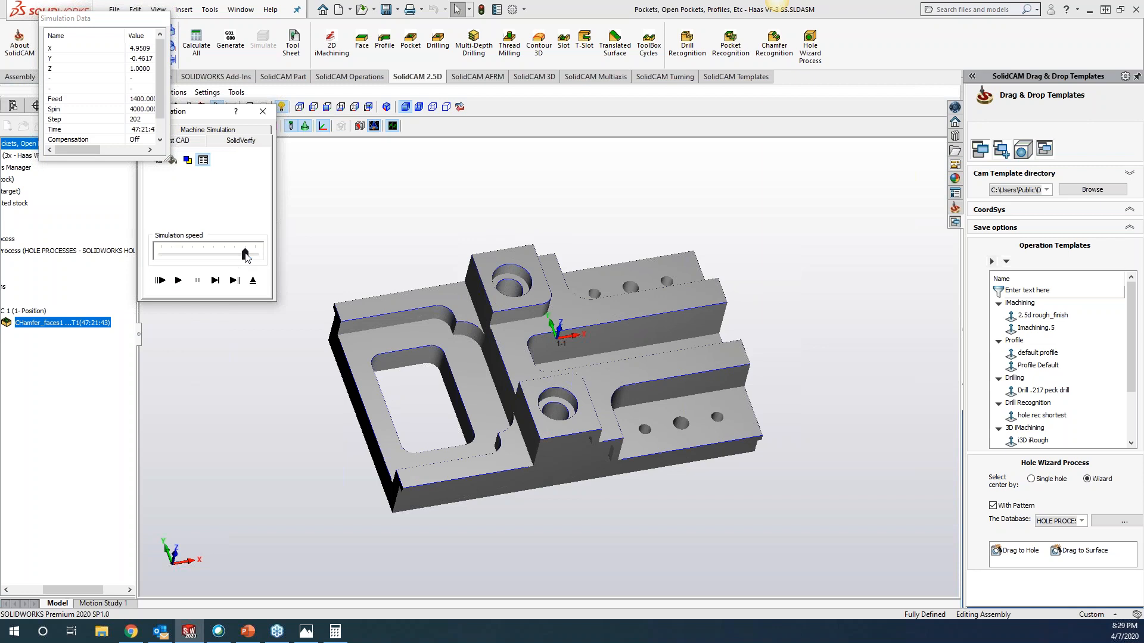
Step: Replay the SolidVerify simulation at the slowest speed, inspect the chamfered corner above the pocket closely, and close the simulation
left_click_drag(246, 256, 162, 256)
left_click(178, 280)
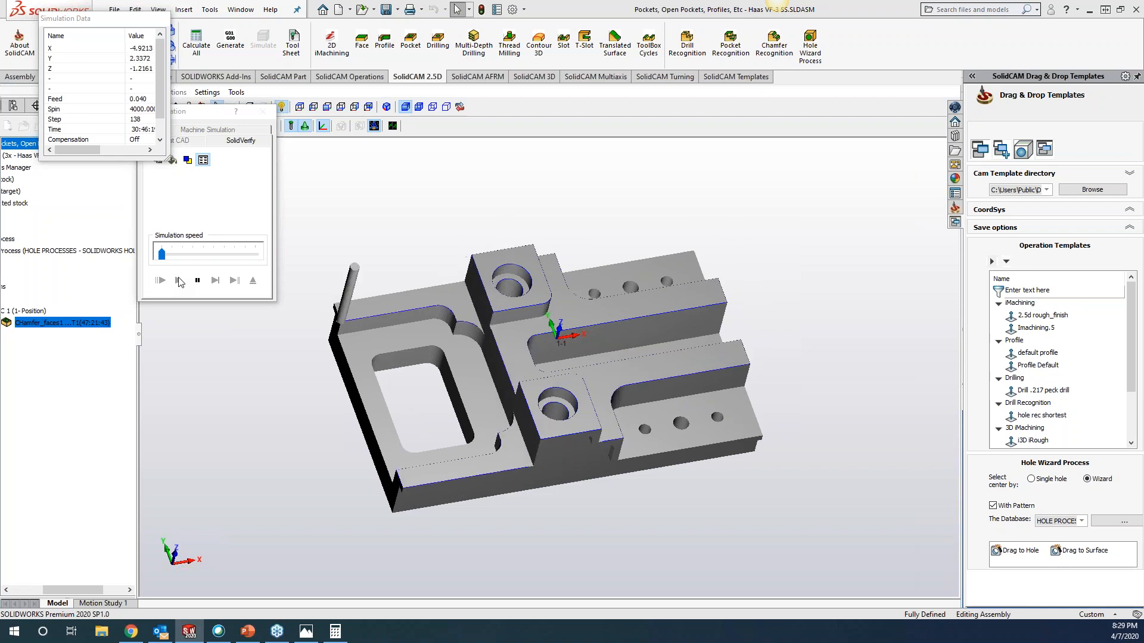
scroll(356, 346, "up", 3)
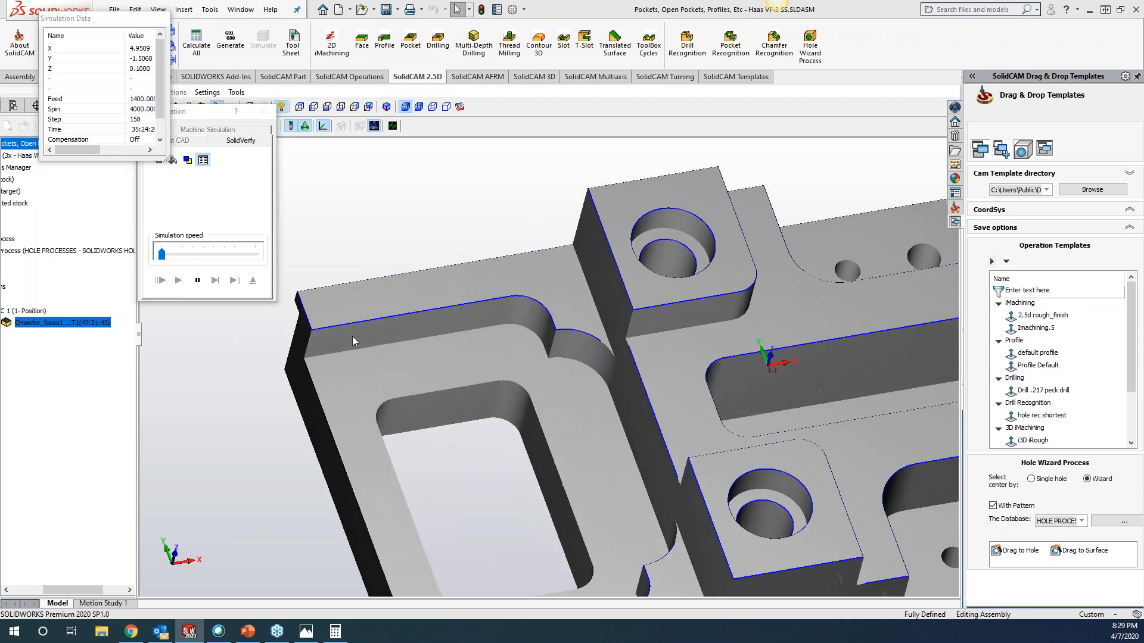
scroll(356, 347, "up", 3)
scroll(378, 403, "up", 2)
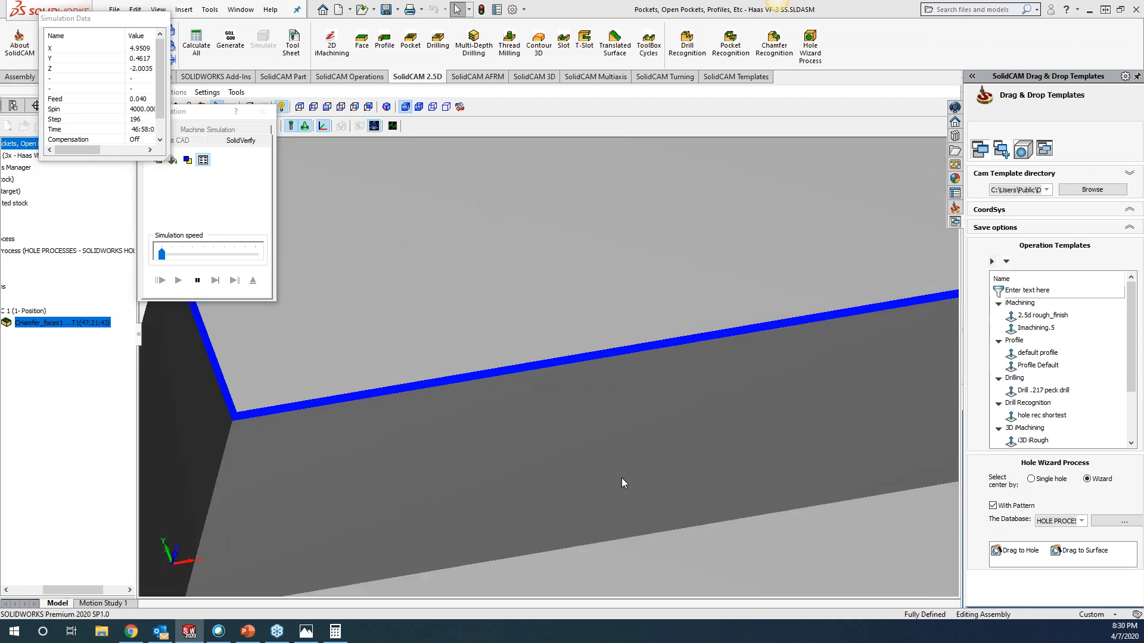
left_click(263, 112)
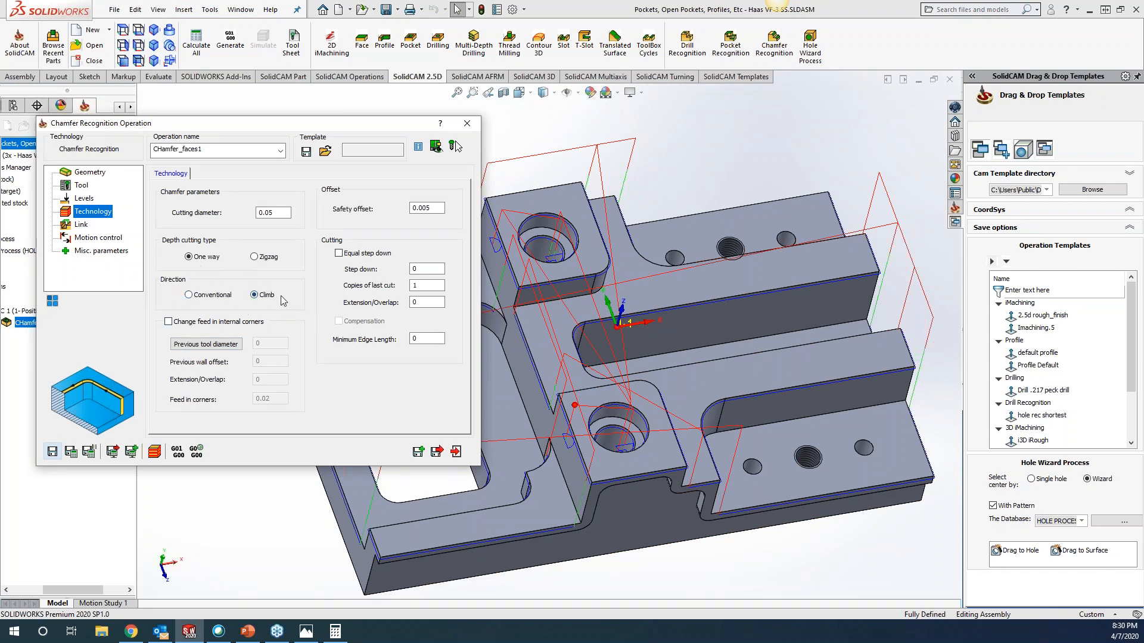
Step: Set the chamfer's cutting direction to Conventional and recalculate the operation
left_click(189, 295)
left_click(71, 452)
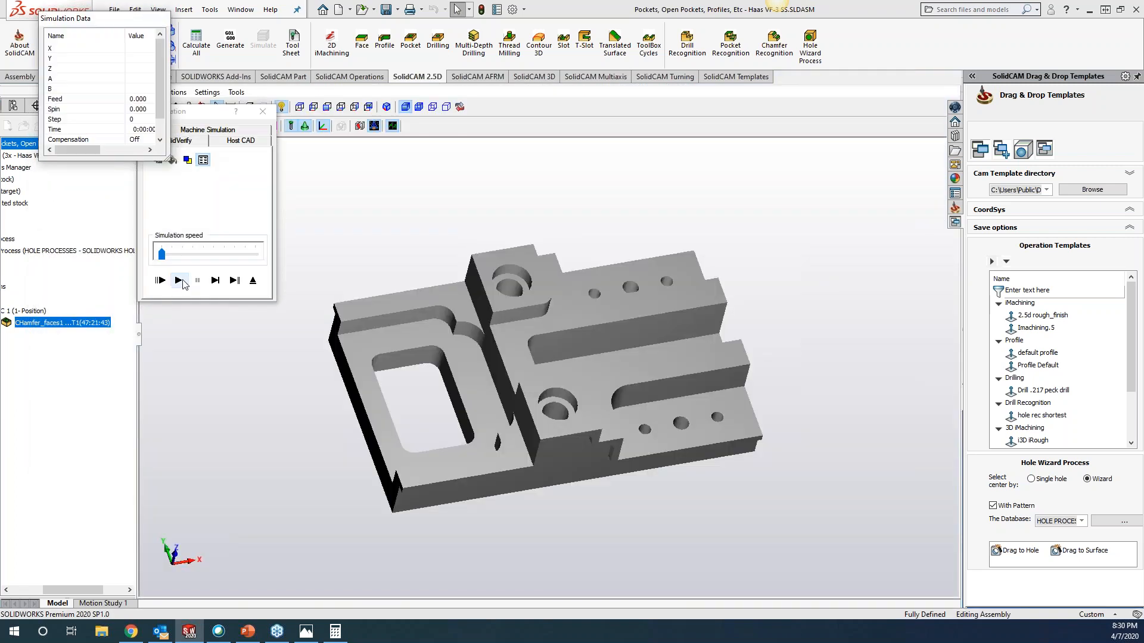
Step: Step through the recalculated chamfer toolpath in SolidVerify around the front counterbored block, and close the simulation
left_click(215, 280)
left_click(216, 281)
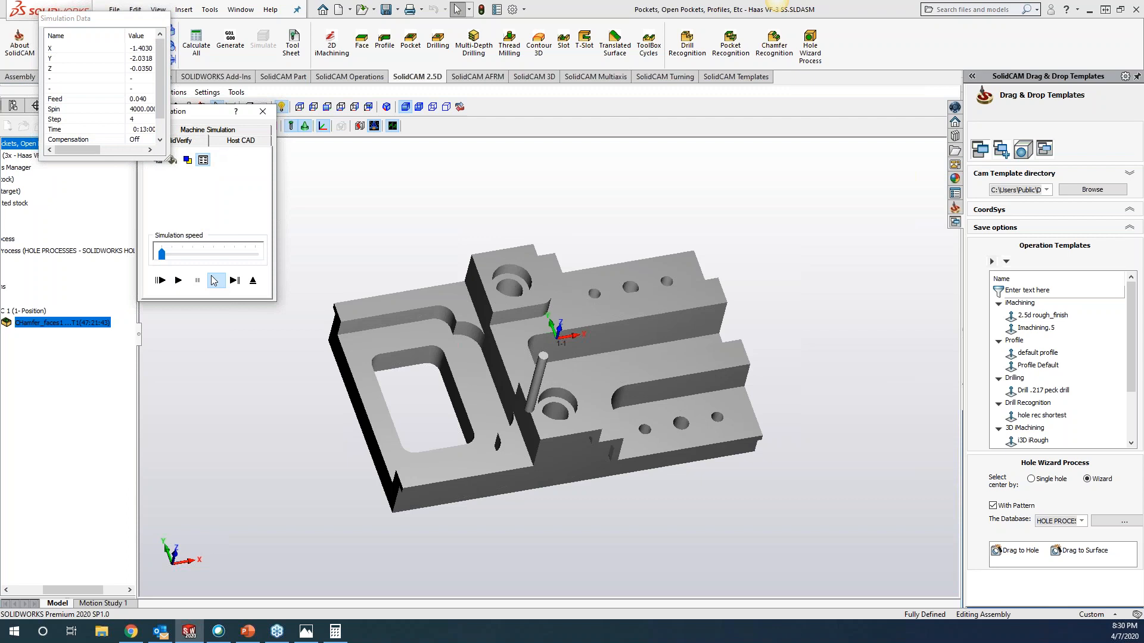
left_click(216, 280)
left_click(215, 280)
left_click(215, 281)
left_click(215, 280)
left_click(215, 281)
left_click(214, 280)
left_click(215, 281)
left_click(214, 280)
left_click(215, 280)
left_click(214, 281)
left_click(214, 281)
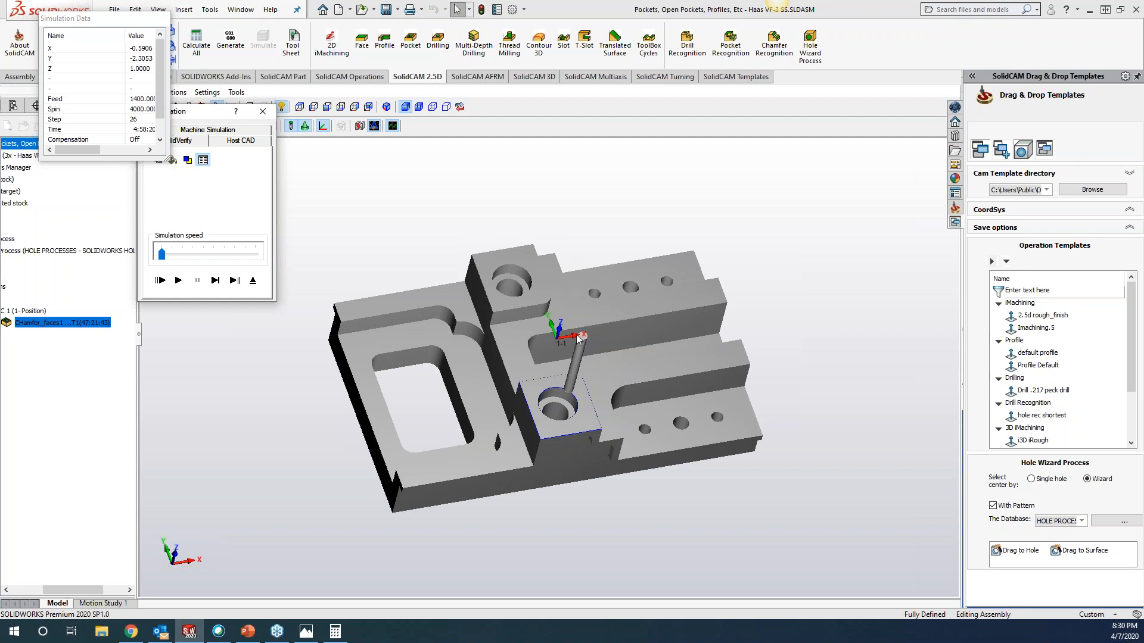
left_click(268, 113)
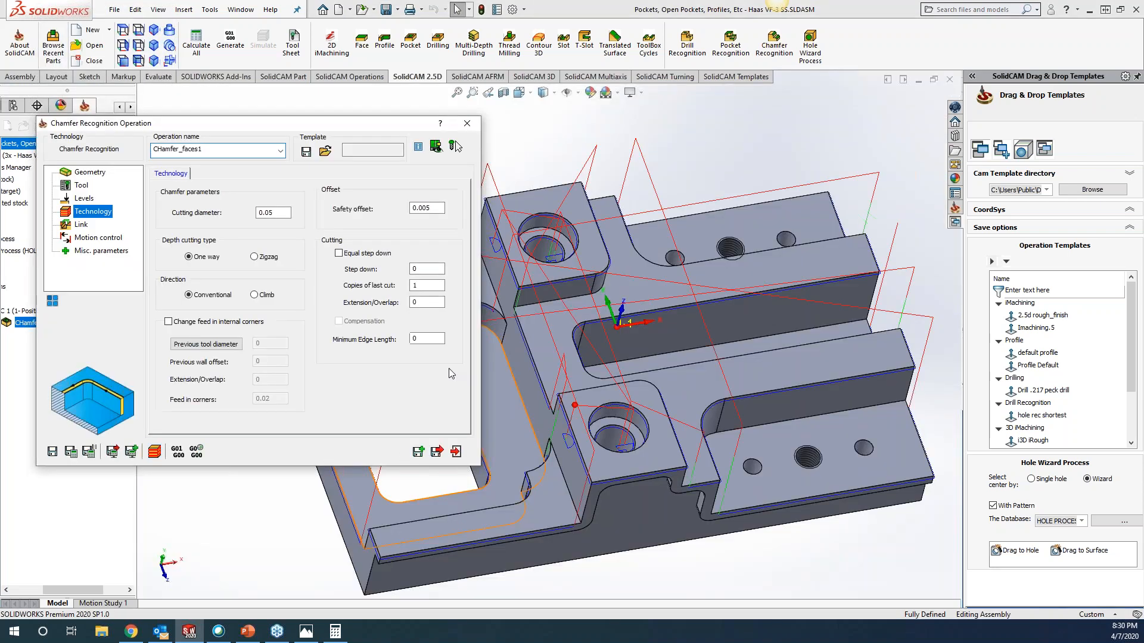
Step: Open the faces1 geometry for modification and review the recognized chamfer edges on the model face by face
left_click(89, 172)
left_click_drag(306, 125, 779, 115)
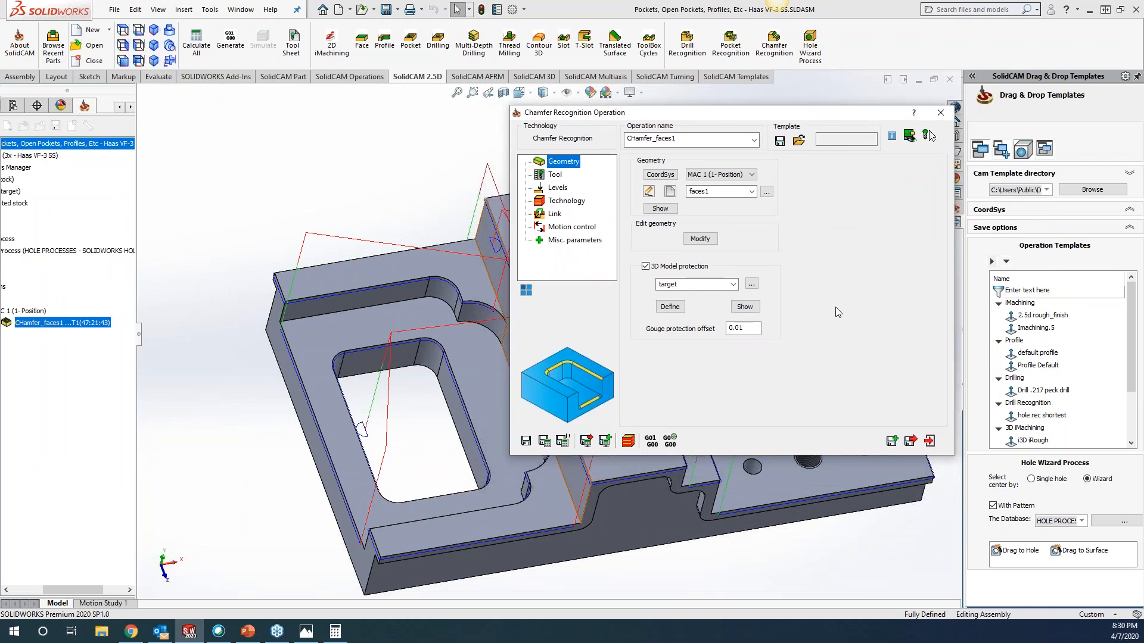
left_click(708, 239)
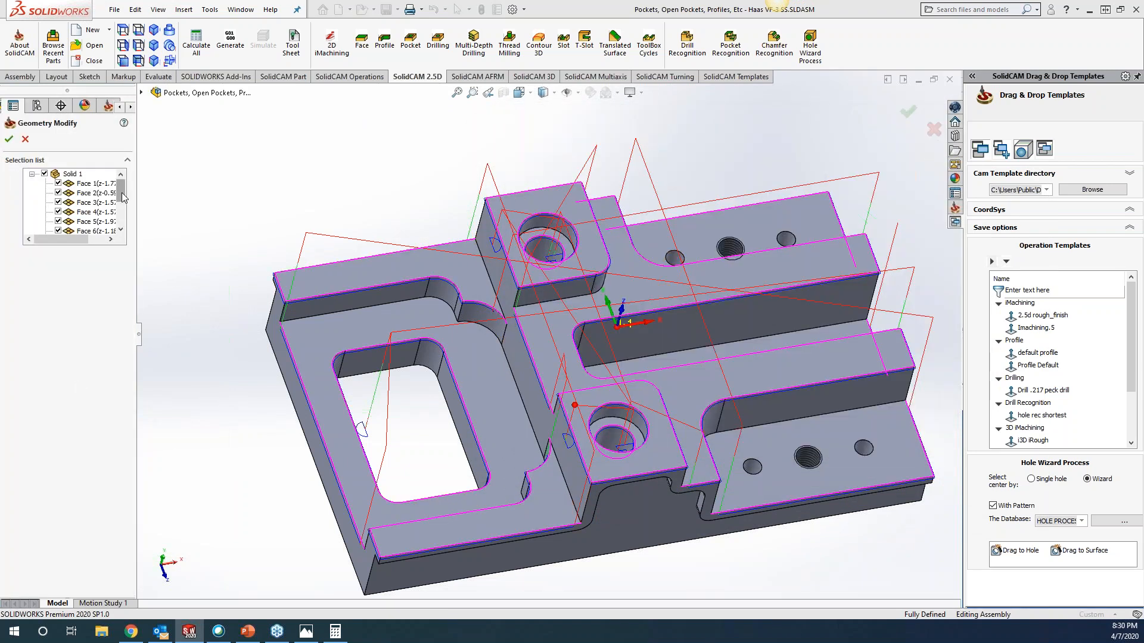
scroll(123, 197, "down", 2)
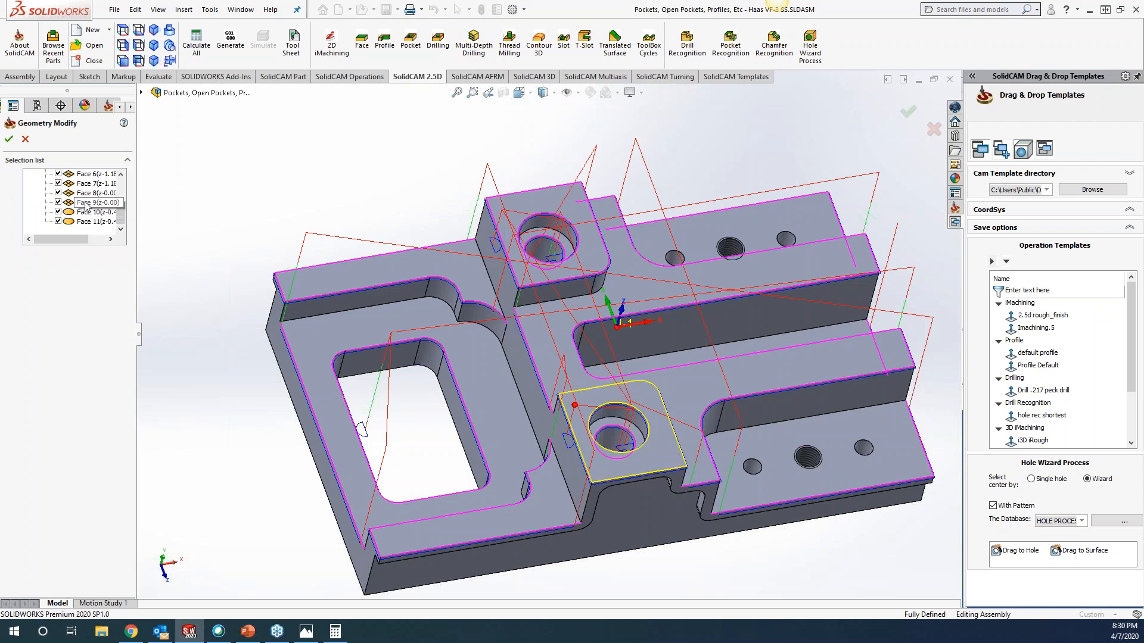
key("Up")
key("Up")
key("Up")
key("Up")
key("Up")
key("Up")
key("Up")
key("Up")
key("Up")
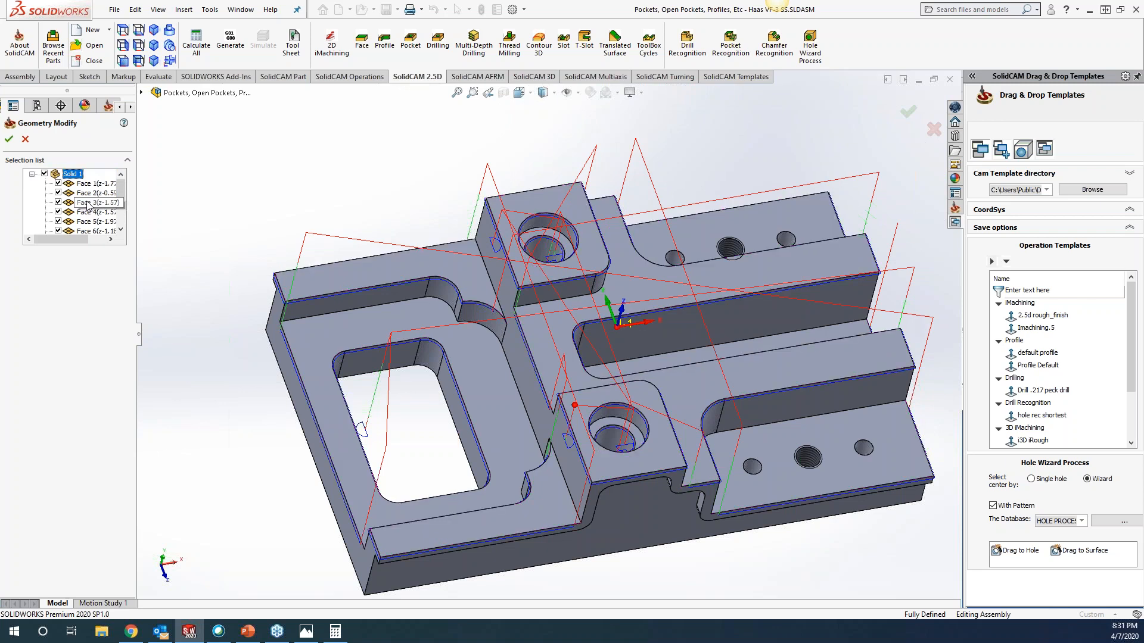
key("Down")
key("Down")
key("Up")
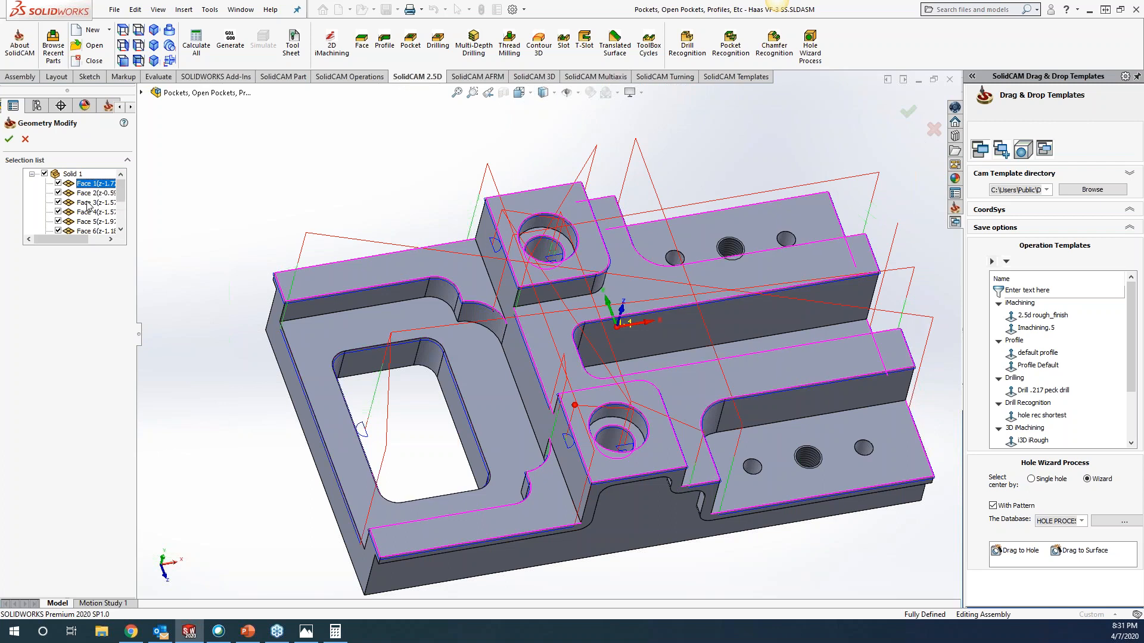
key("Down")
key("Down")
key("Down")
key("Down")
key("Down")
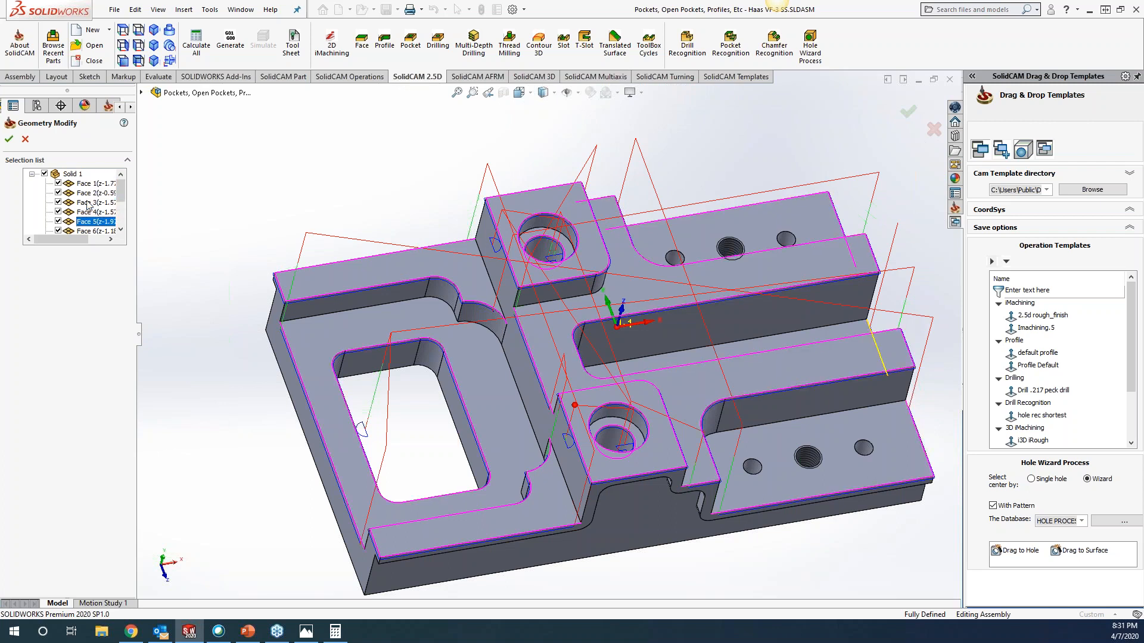
key("Down")
key("Down")
key("Down")
key("Down")
key("Down")
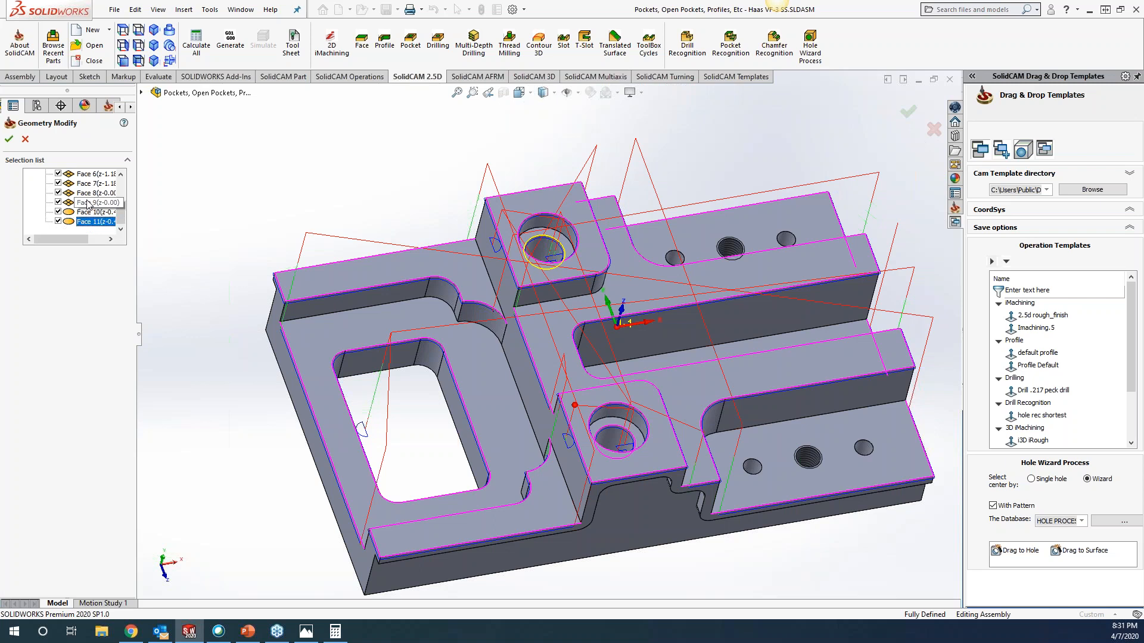
key("Up")
key("Up")
key("Up")
key("Up")
key("Up")
key("Up")
key("Up")
key("Up")
key("Up")
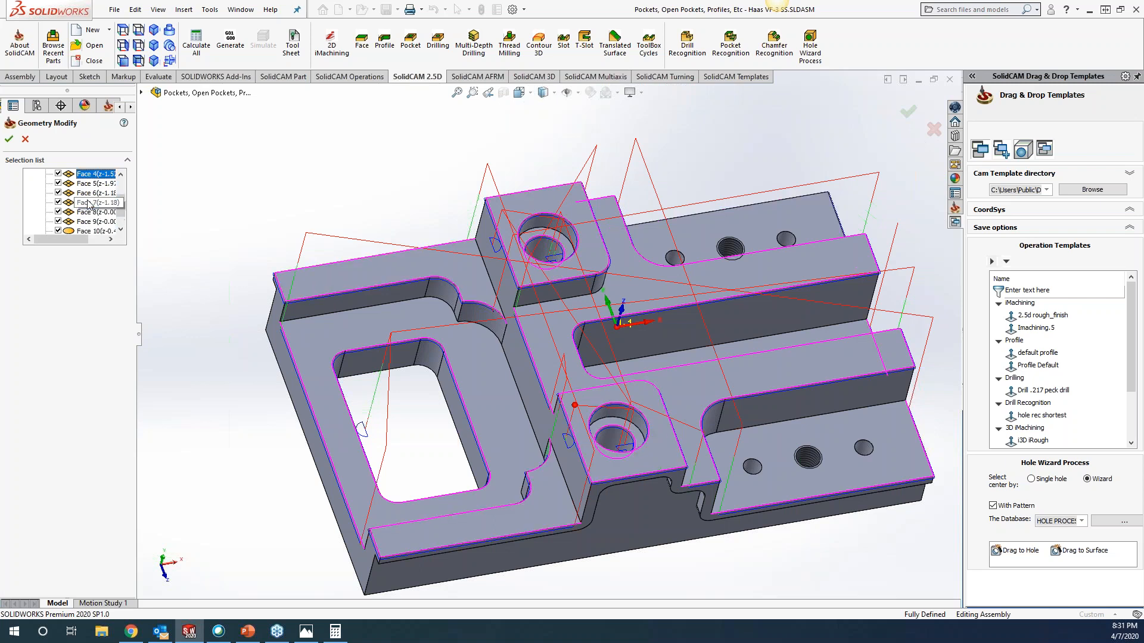
key("Up")
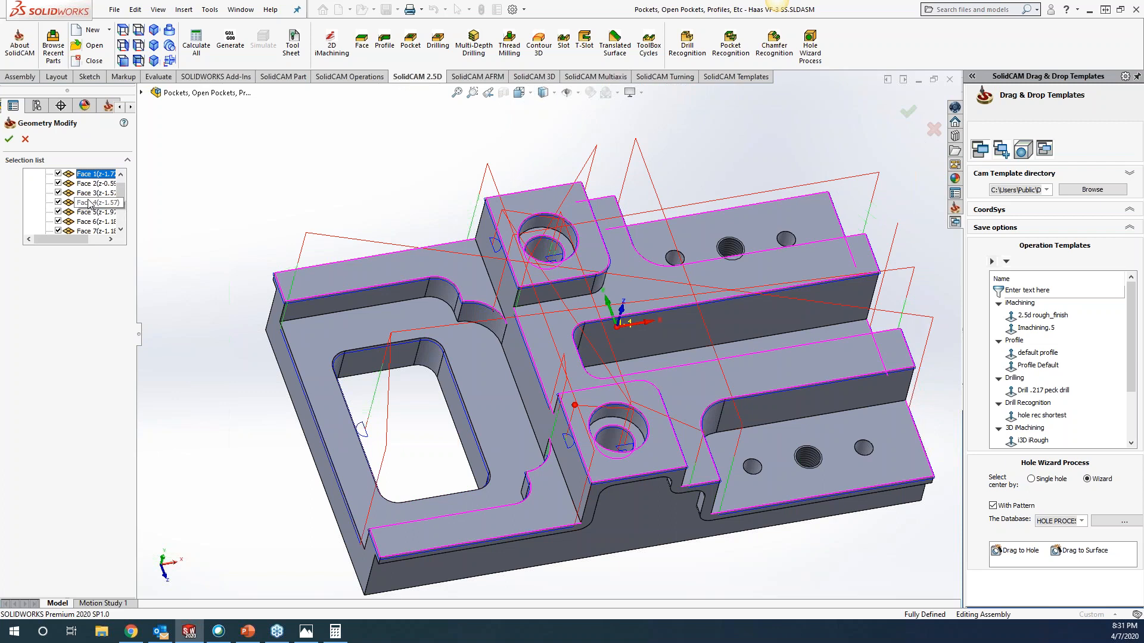
Step: Exclude only Face 1 from the faces1 geometry by unchecking all faces, checking Face 1 and inverting the check states, and accept
right_click(83, 174)
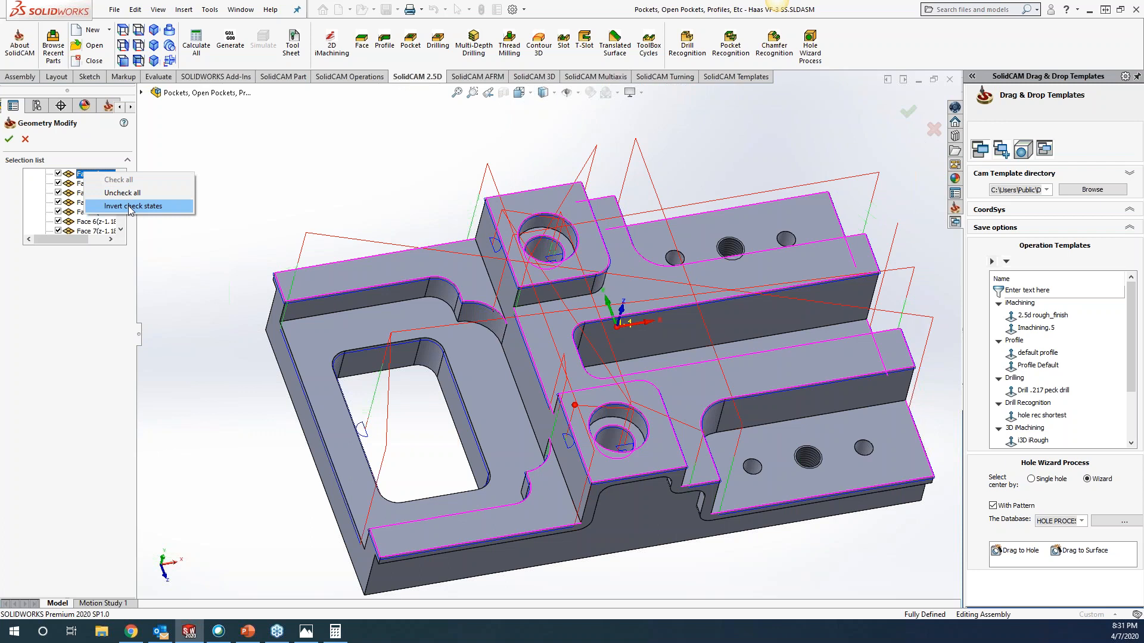
right_click(81, 173)
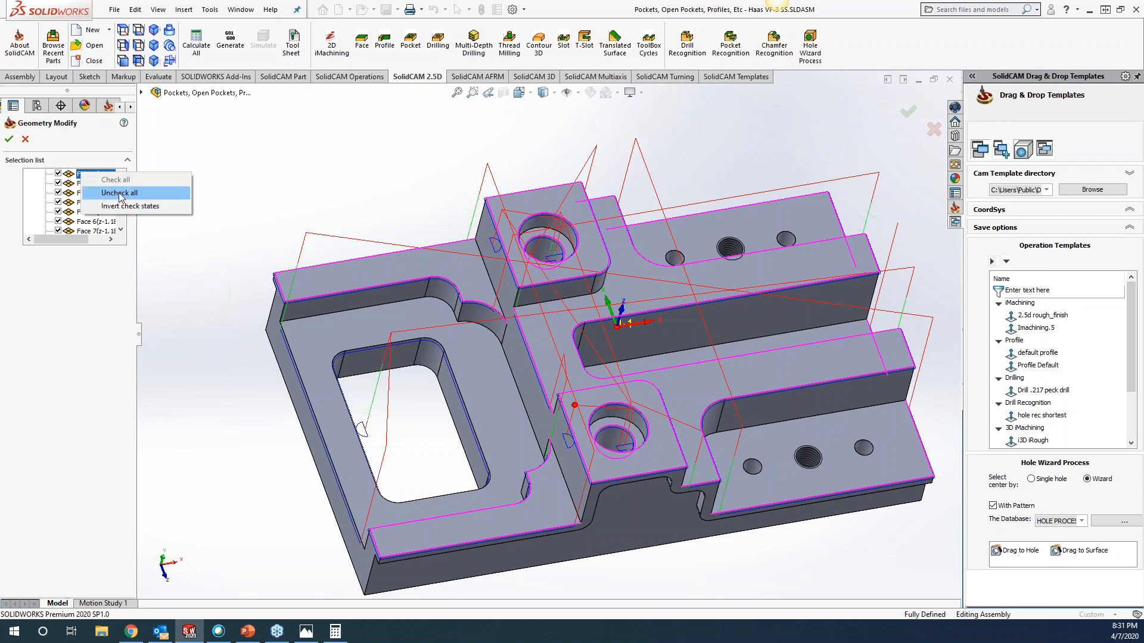
left_click(119, 193)
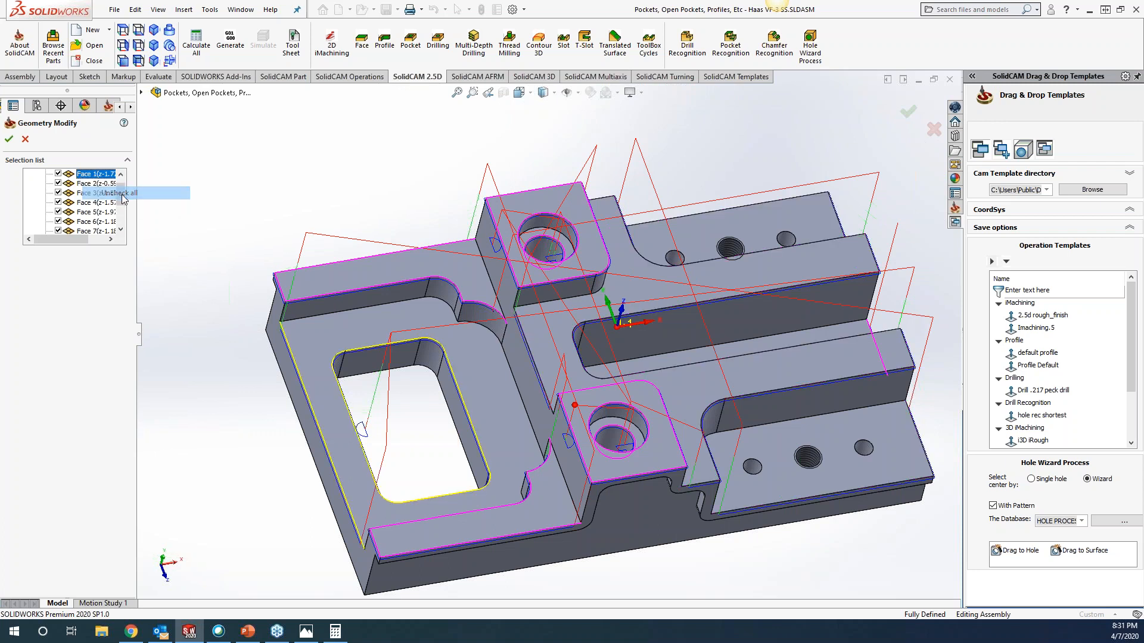
left_click(58, 173)
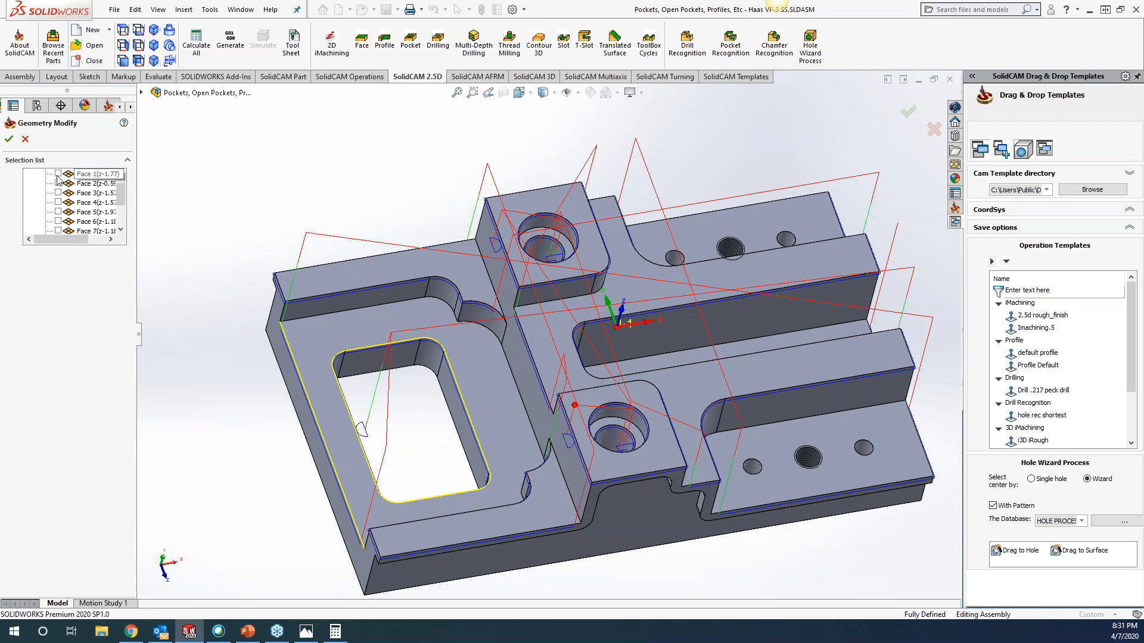
right_click(91, 177)
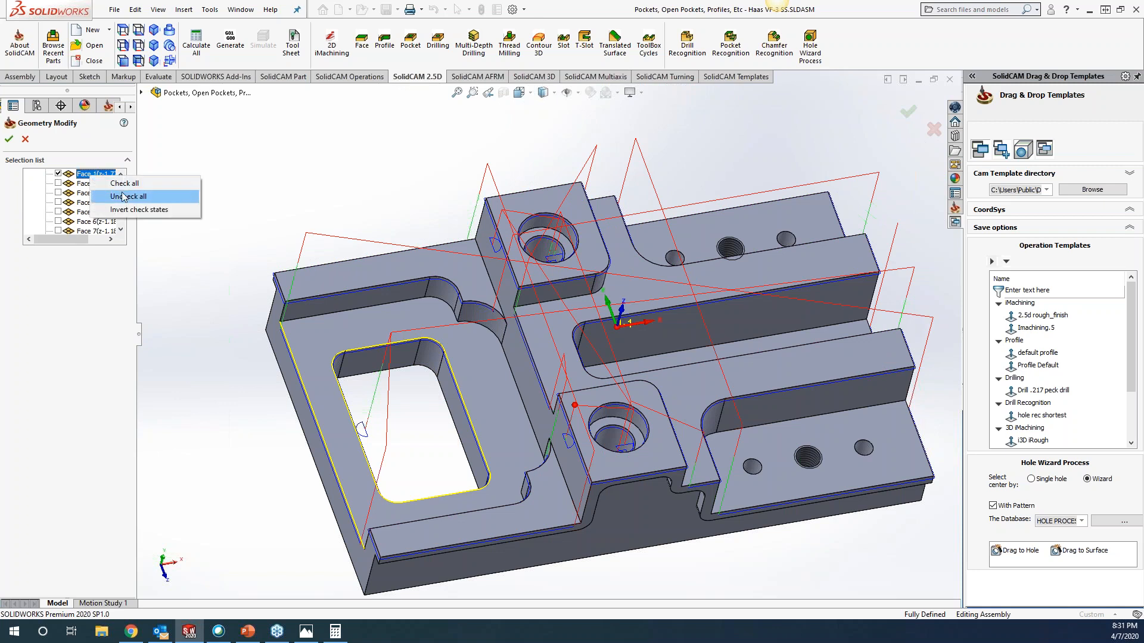
left_click(136, 209)
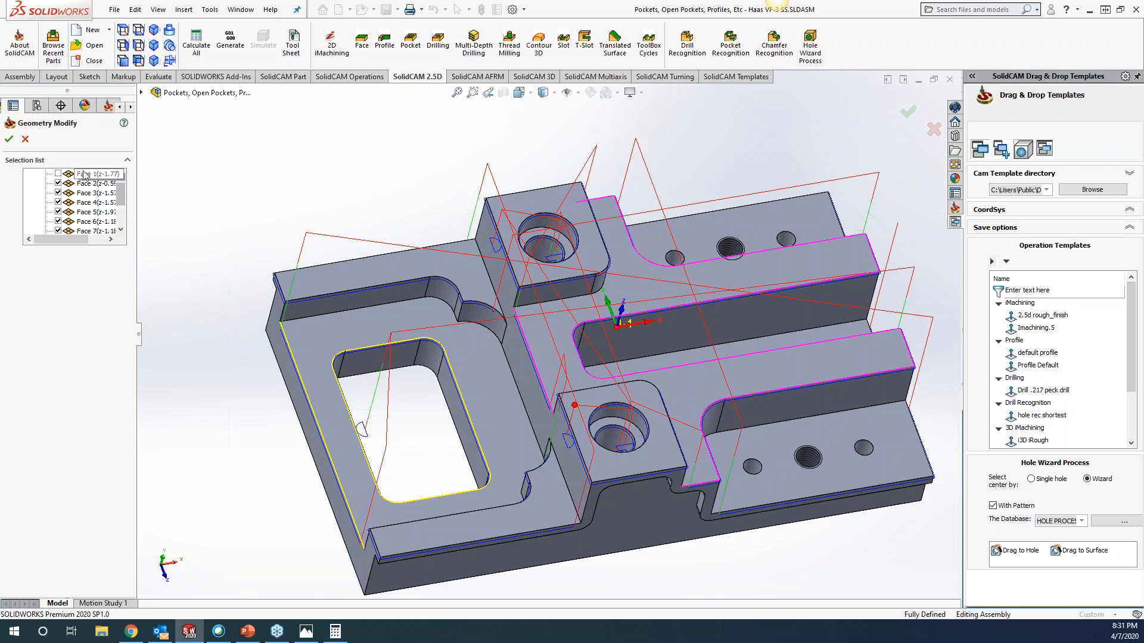
left_click(9, 139)
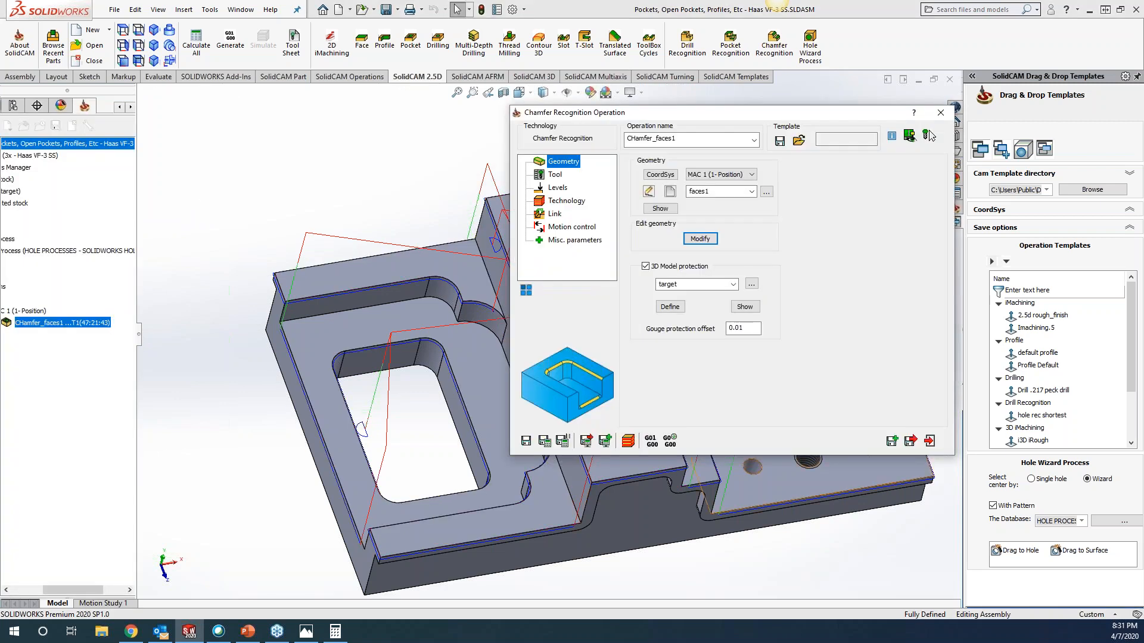
Step: Define a new faces geometry named faces2 from the solid body, unselect Face 1 (Z-1.77), and accept it for the chamfer operation
left_click(700, 239)
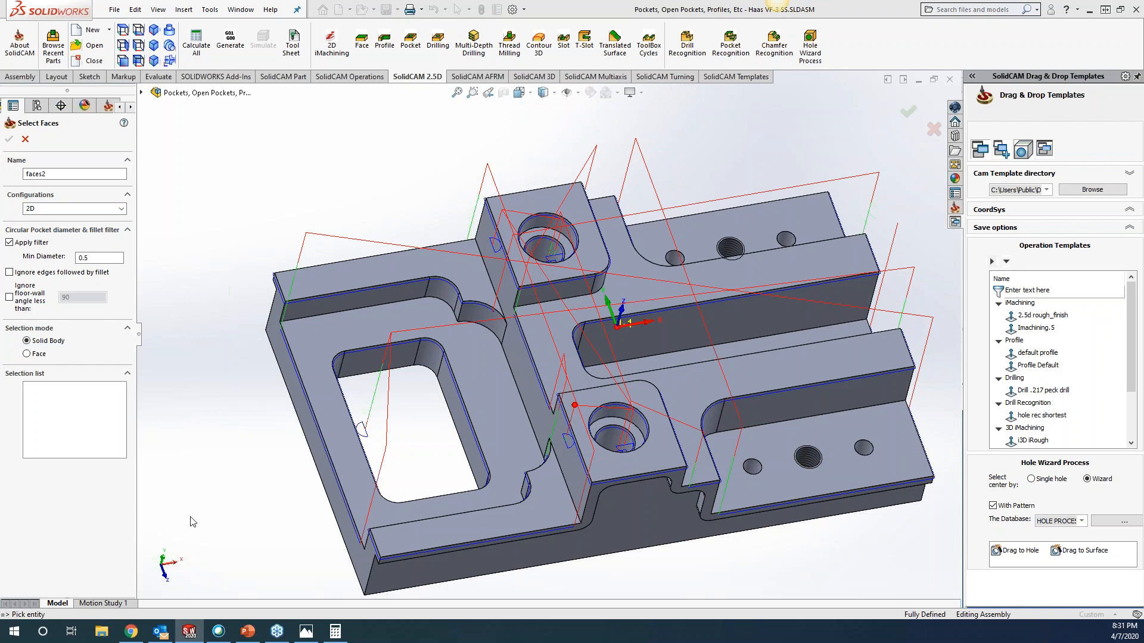
left_click(470, 269)
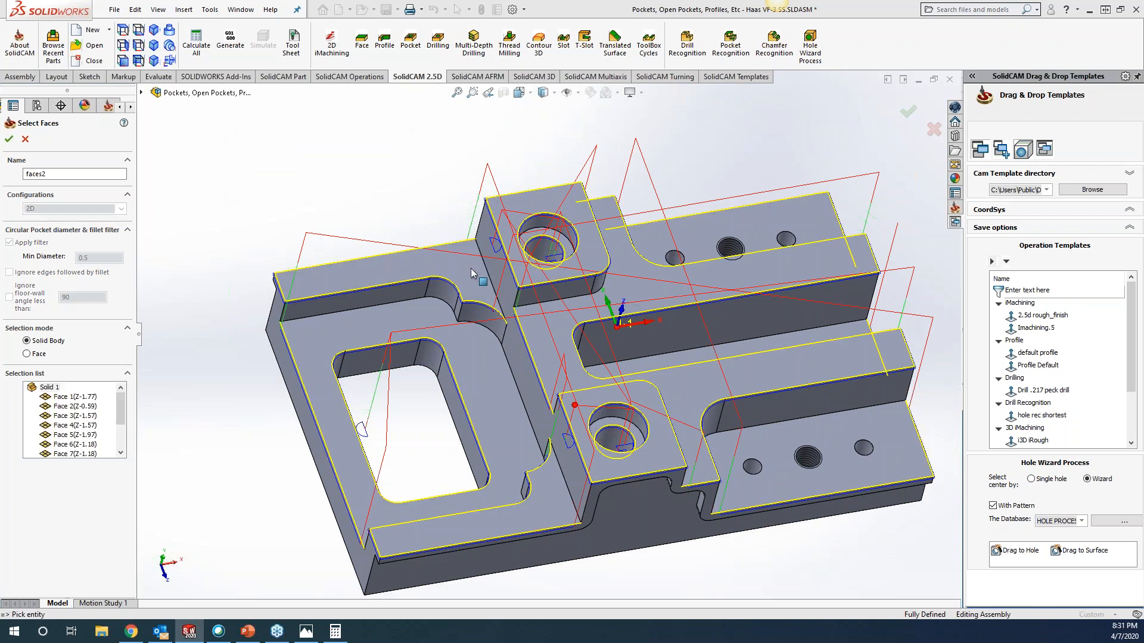
left_click(69, 397)
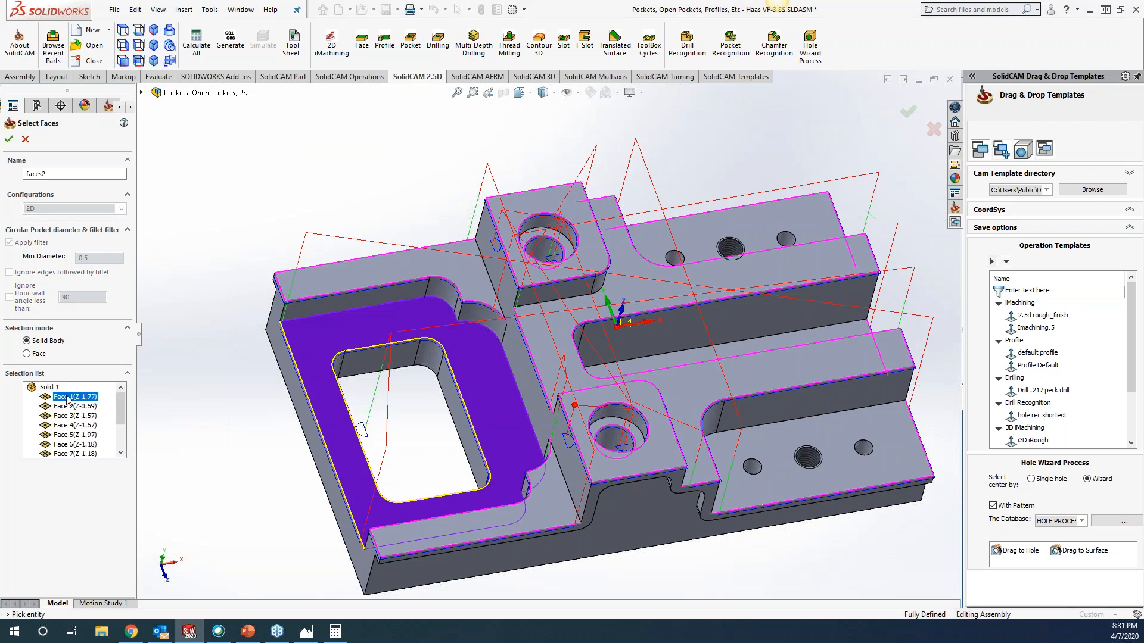
right_click(70, 397)
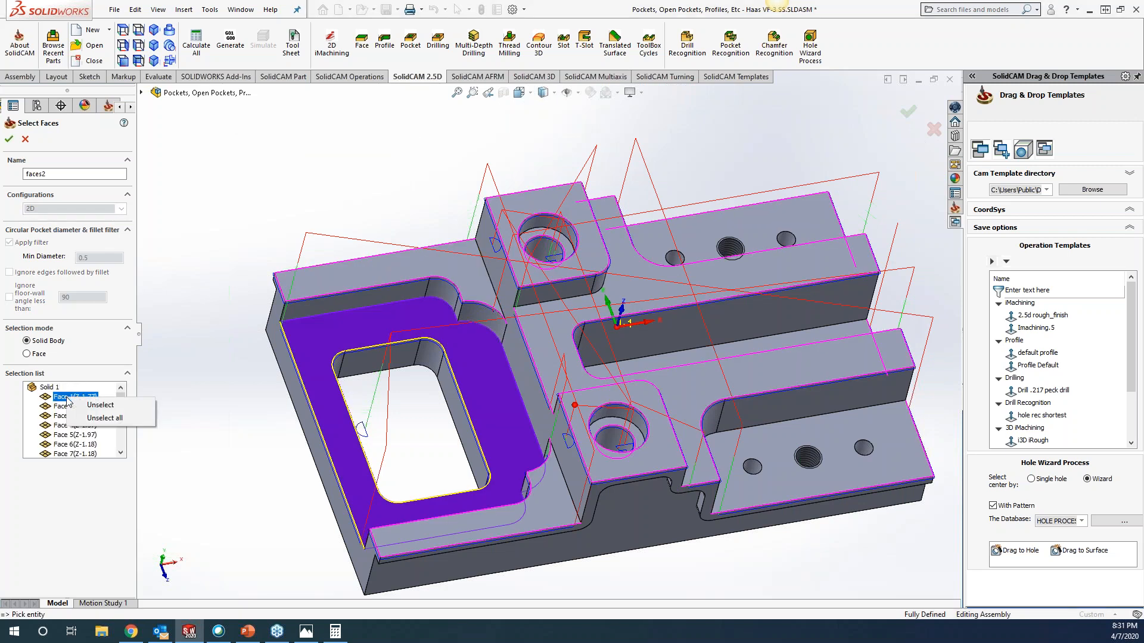
left_click(88, 407)
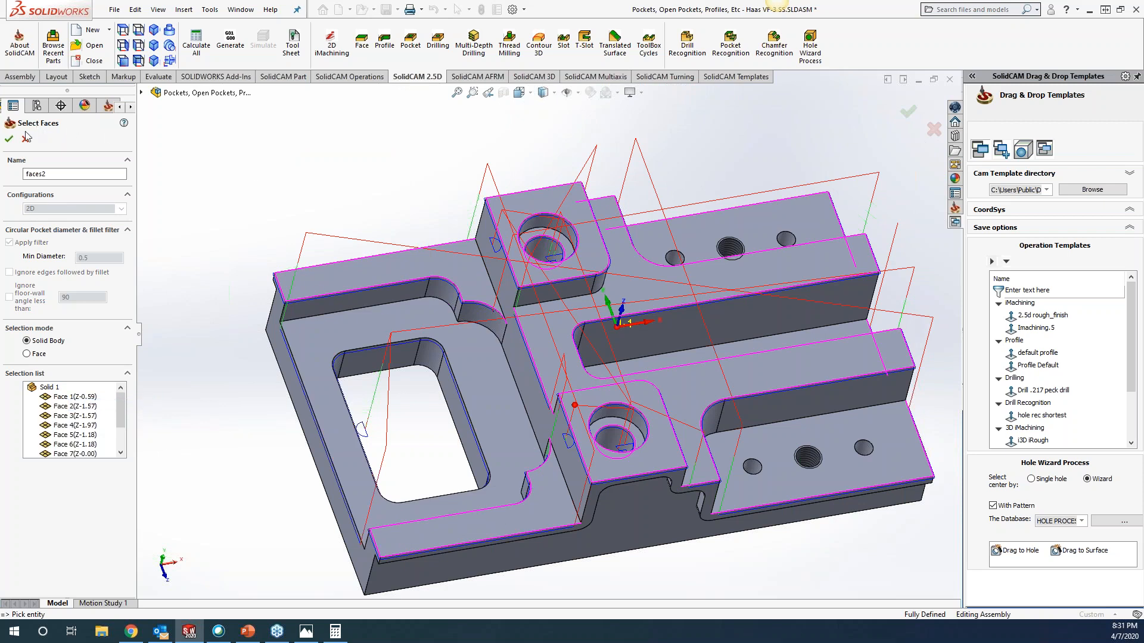
left_click(9, 139)
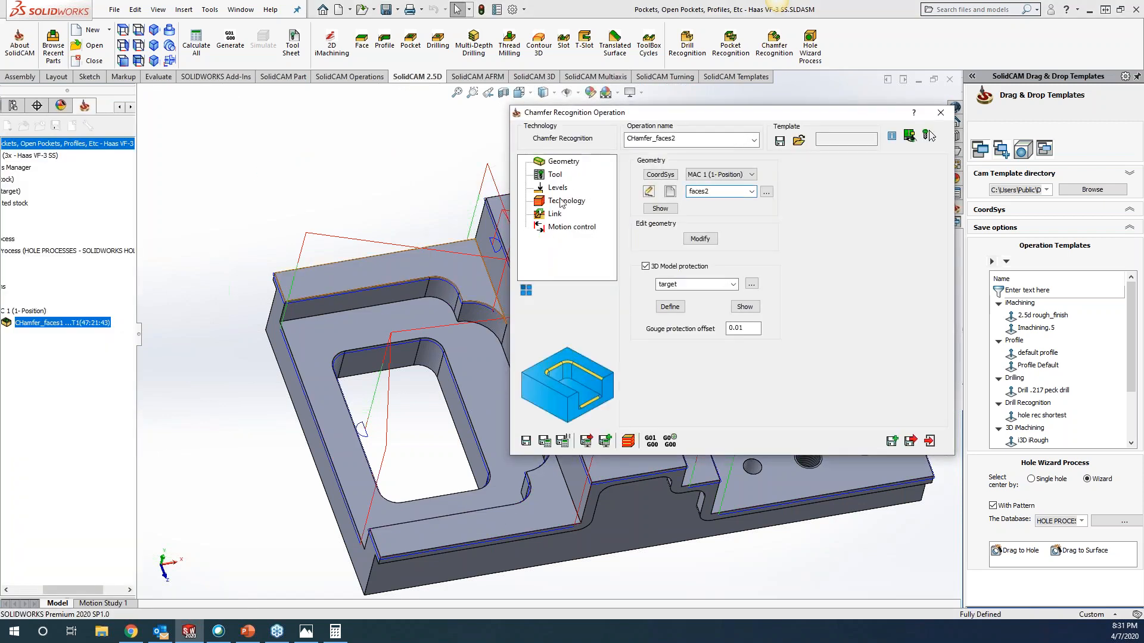
Step: Set the faces2 chamfer operation's cutting direction to Climb, then save and calculate it
left_click(566, 200)
left_click(728, 284)
left_click(543, 441)
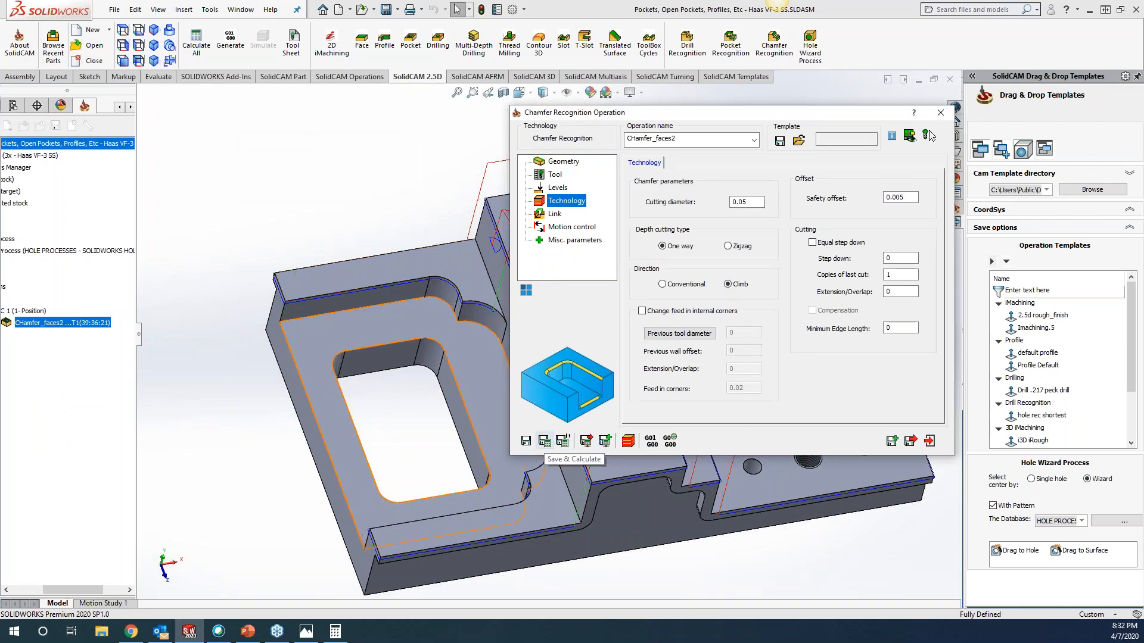
Step: Copy the chamfer operation and define its new geometry faces3 in Face selection mode from only the large pocket floor face around the through opening
left_click(892, 441)
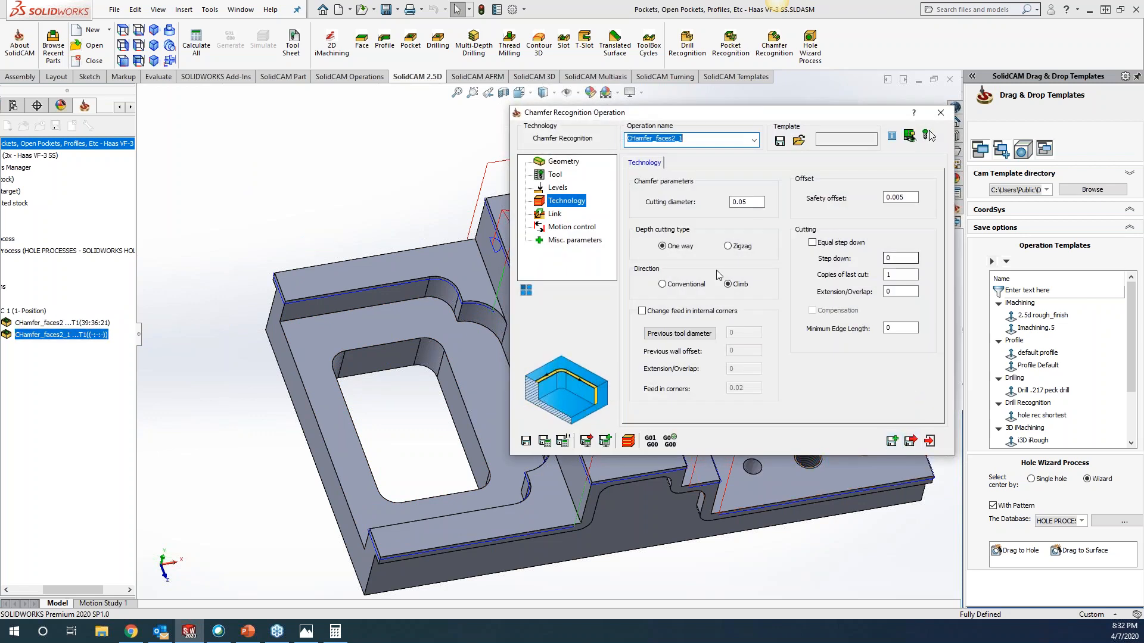
left_click(566, 162)
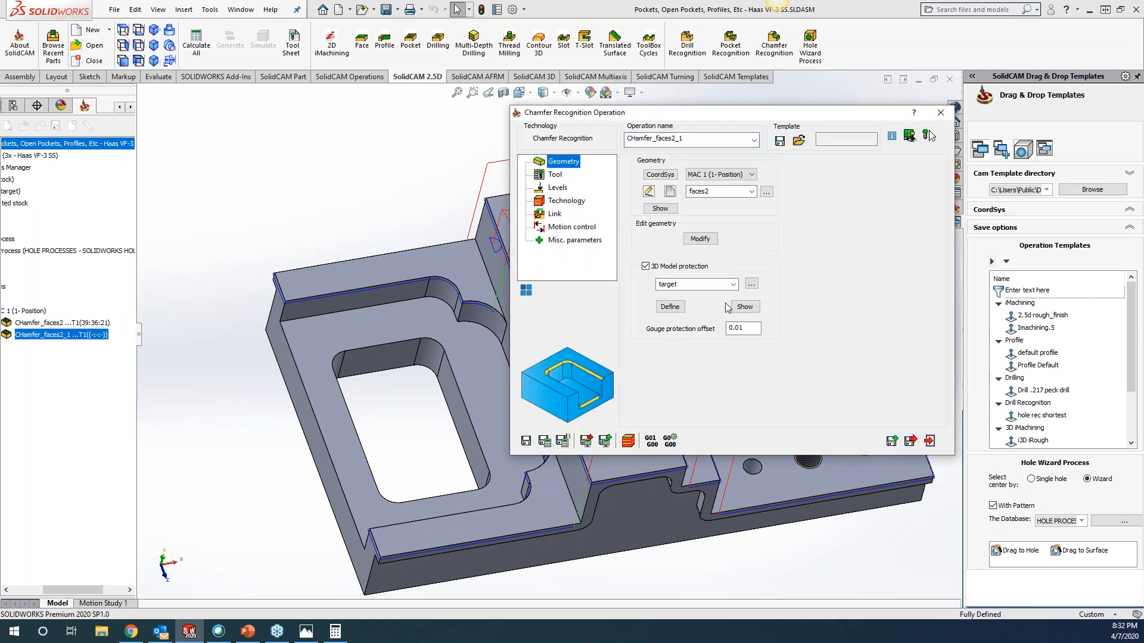
left_click(672, 193)
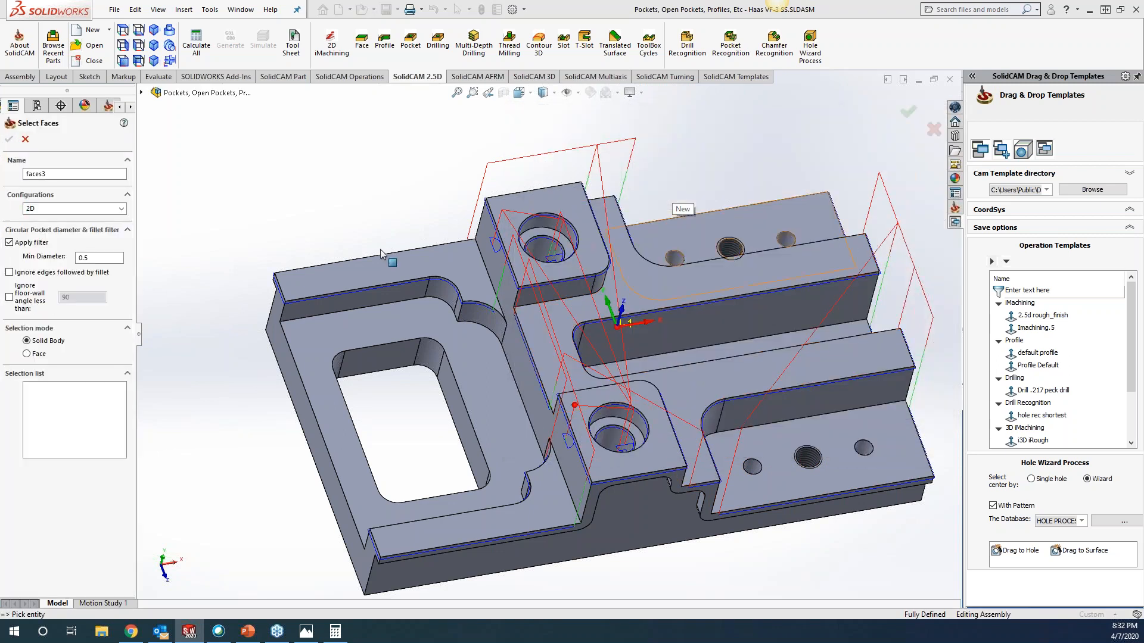
left_click(34, 355)
left_click(344, 341)
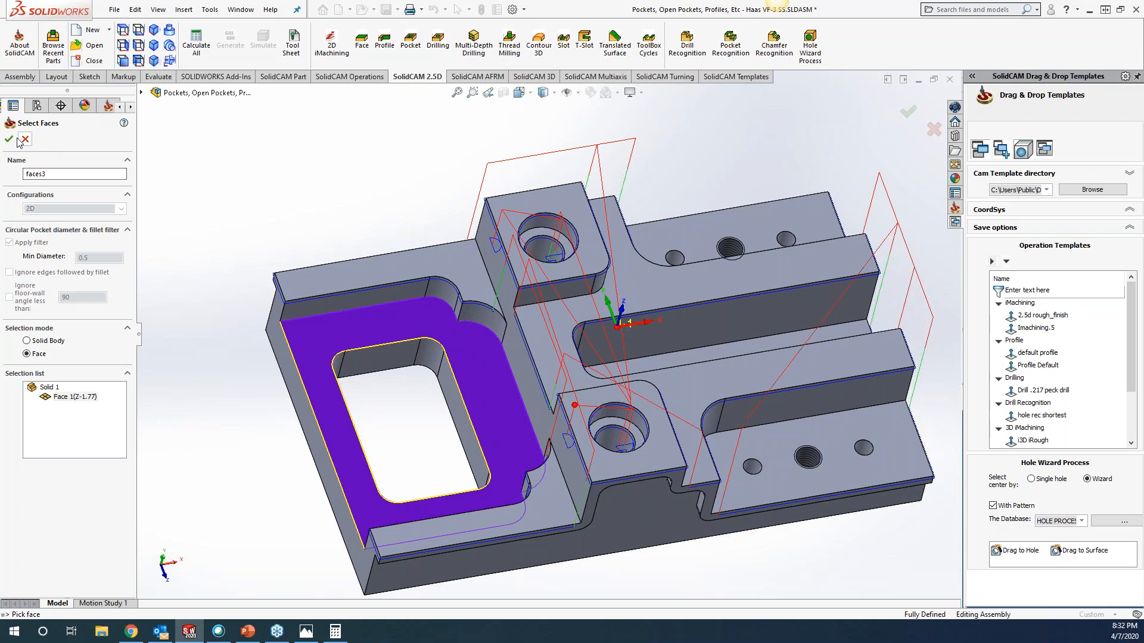
left_click(9, 139)
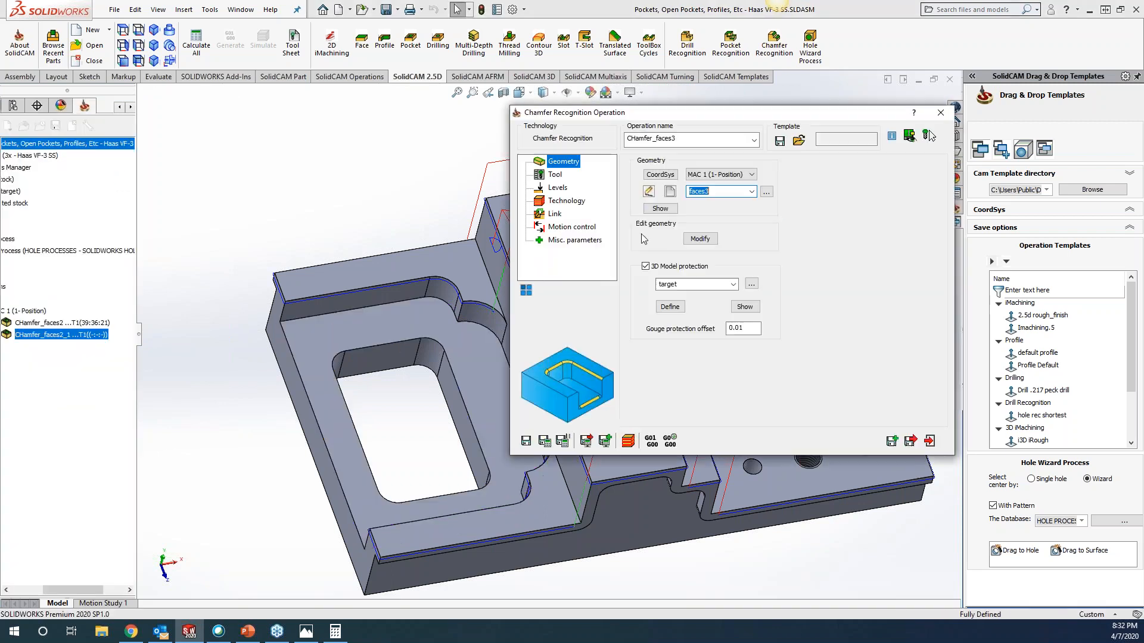
Step: Set the faces3 chamfer direction to Conventional, save and calculate the operation, and close it
left_click(560, 202)
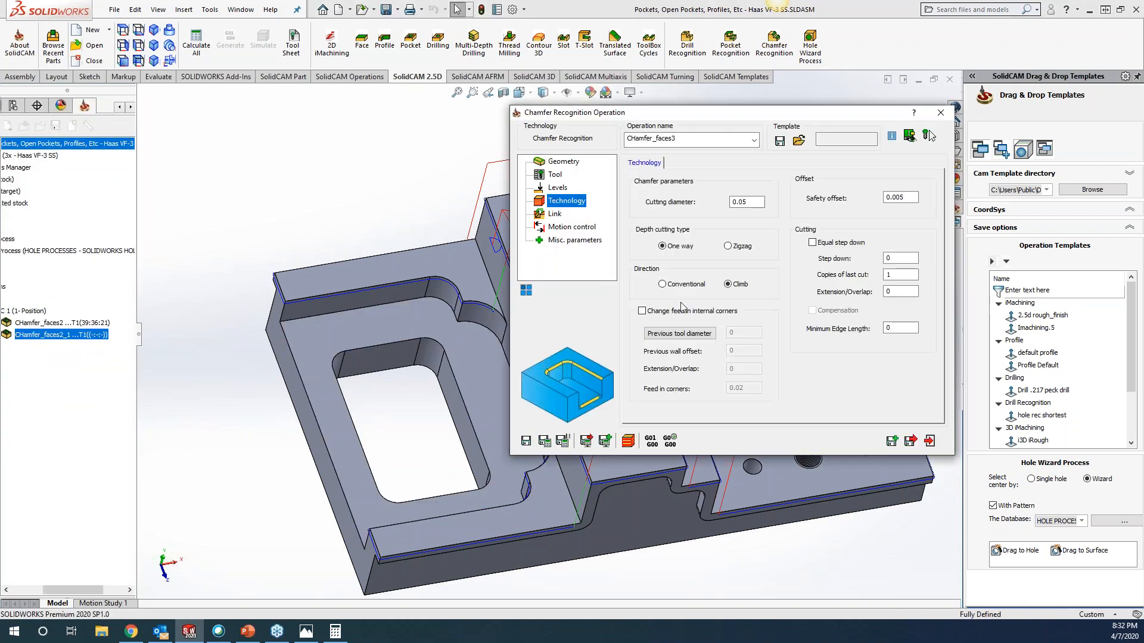
left_click(544, 440)
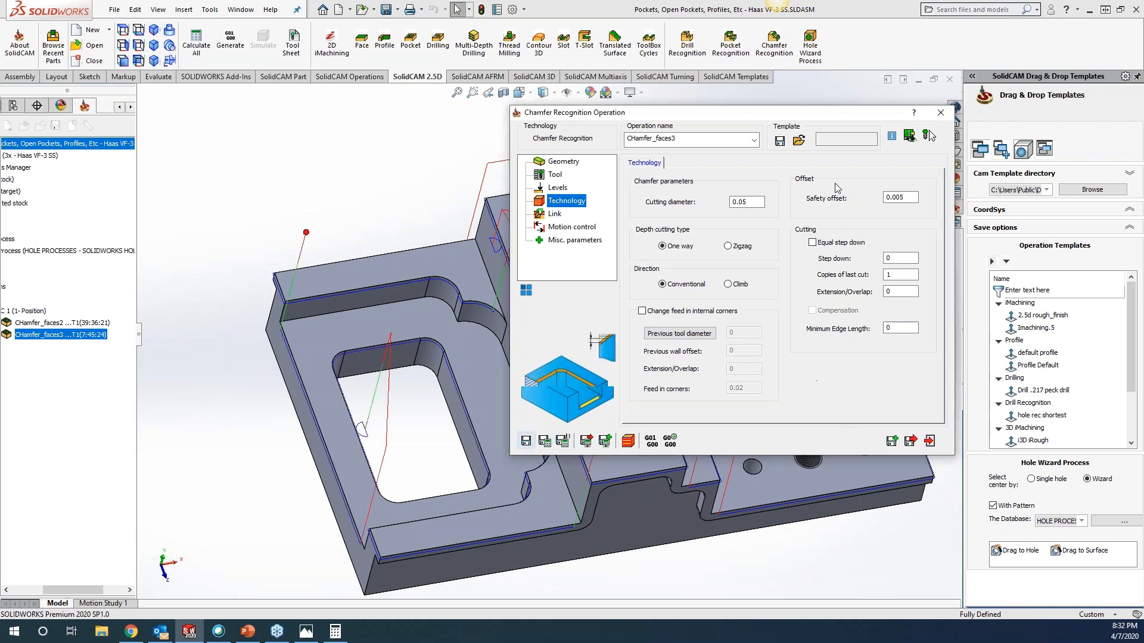
left_click_drag(848, 113, 531, 161)
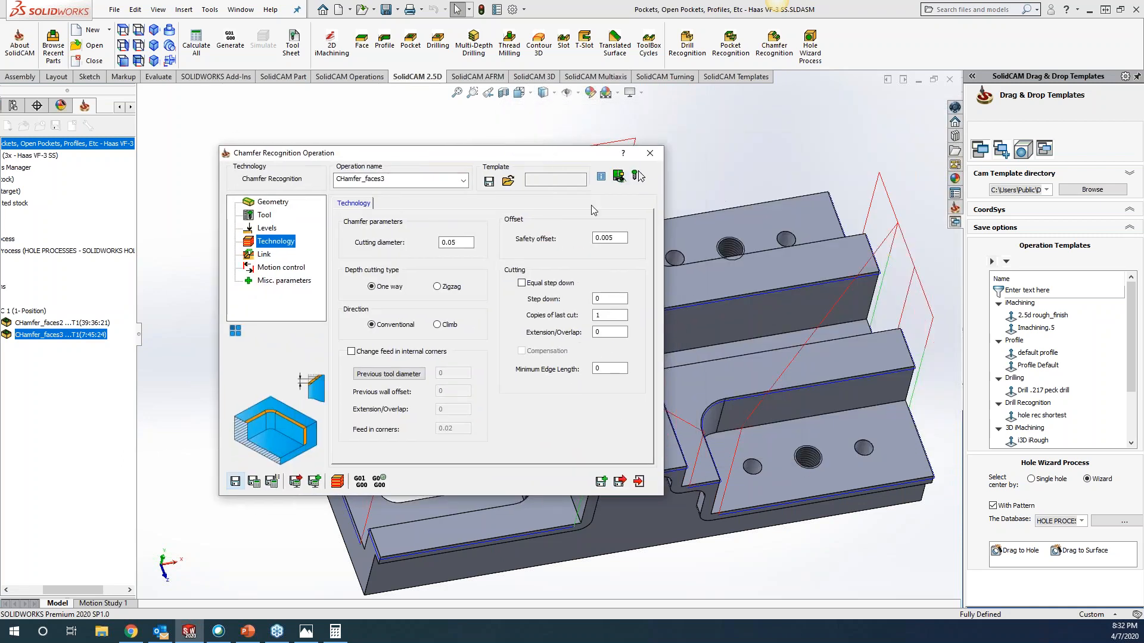
left_click(659, 155)
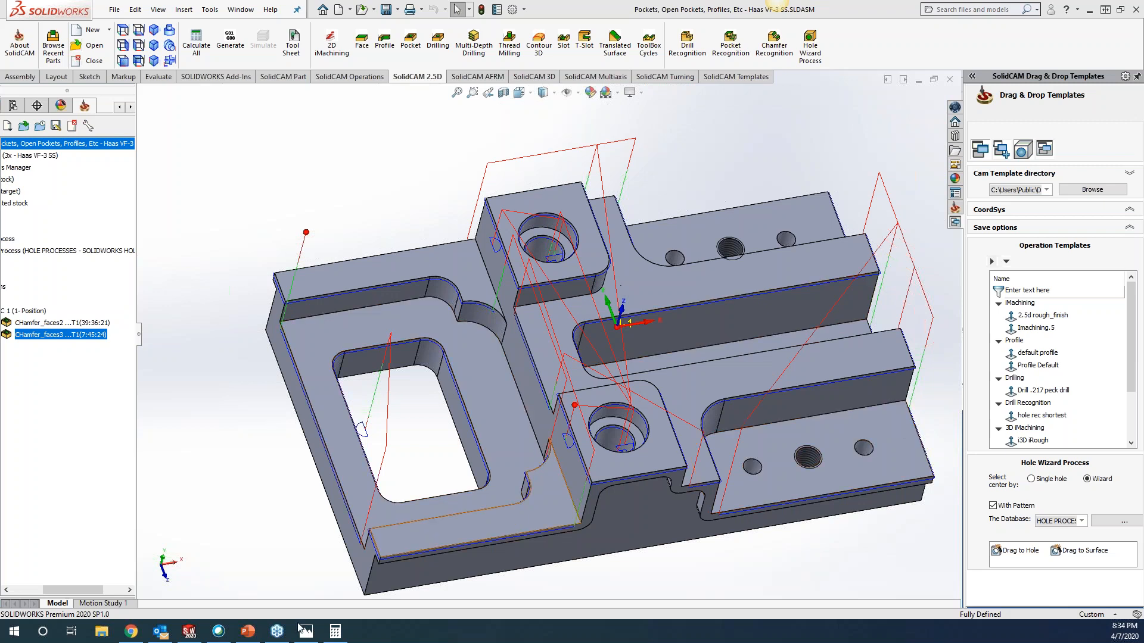
Step: Switch to Chrome, open the KevCAM Night School page on the SolidCAM website, and review the upcoming class schedule
left_click(128, 633)
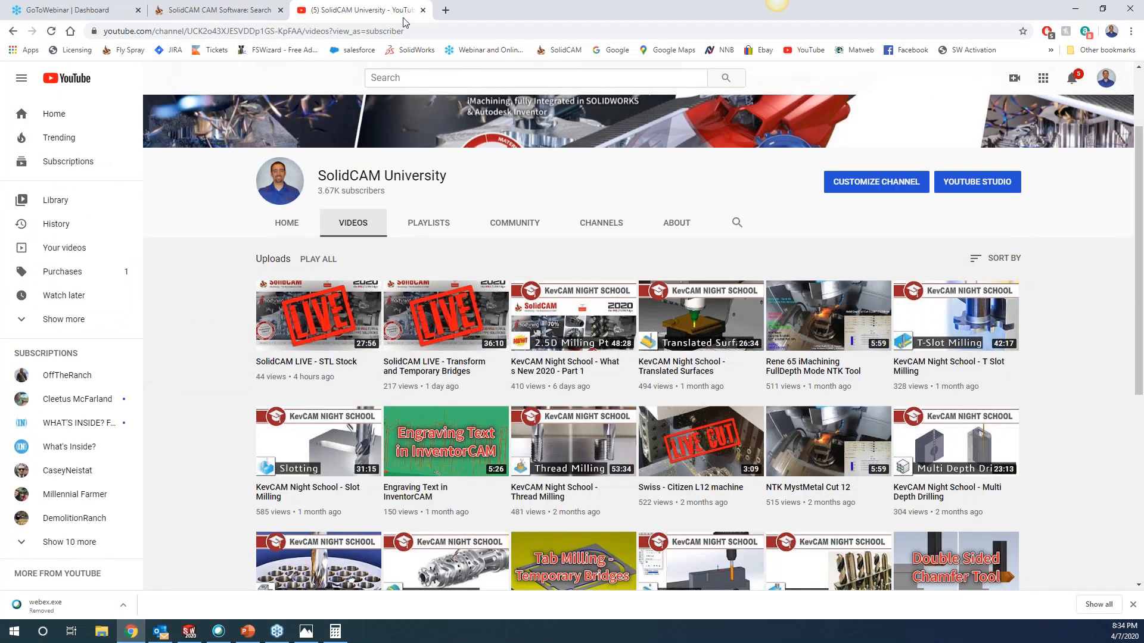
left_click(222, 10)
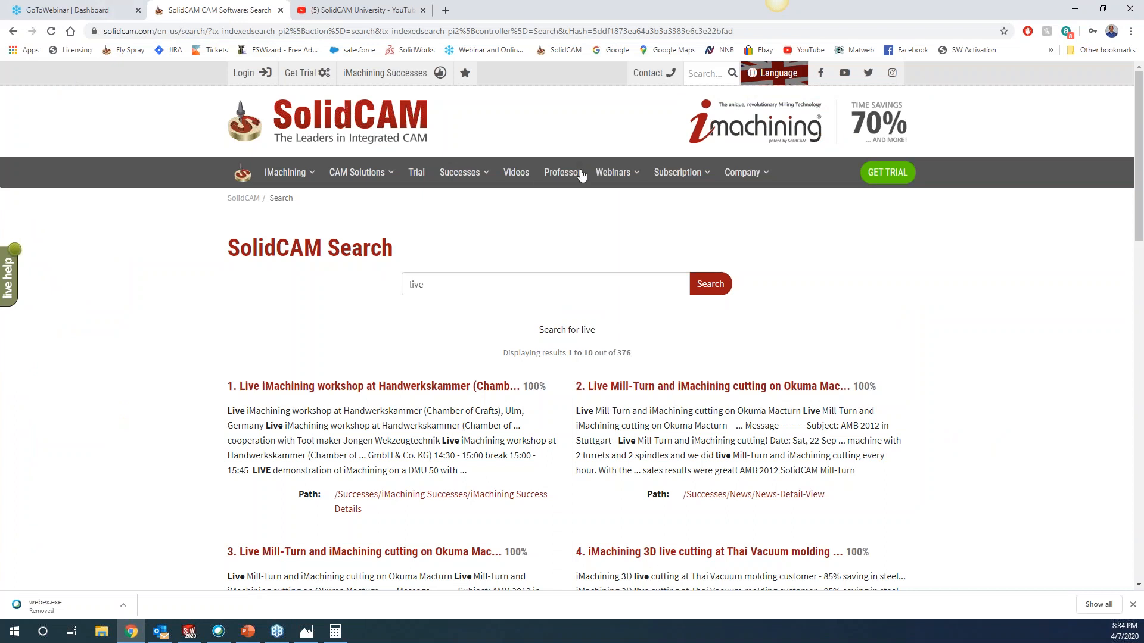
left_click(774, 73)
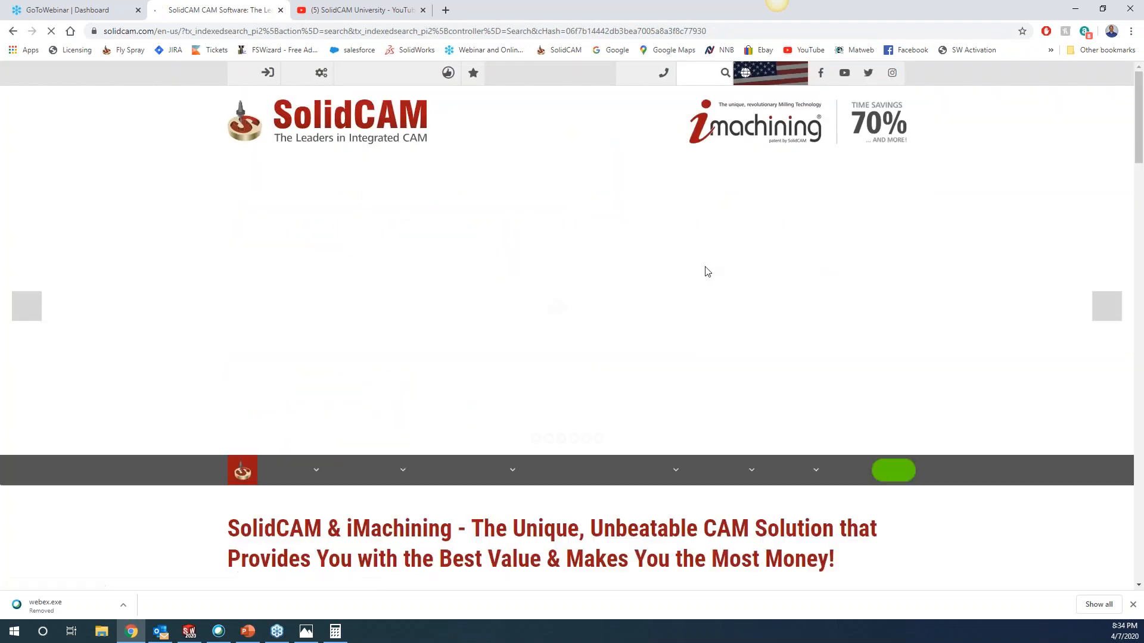
mouse_move(608, 474)
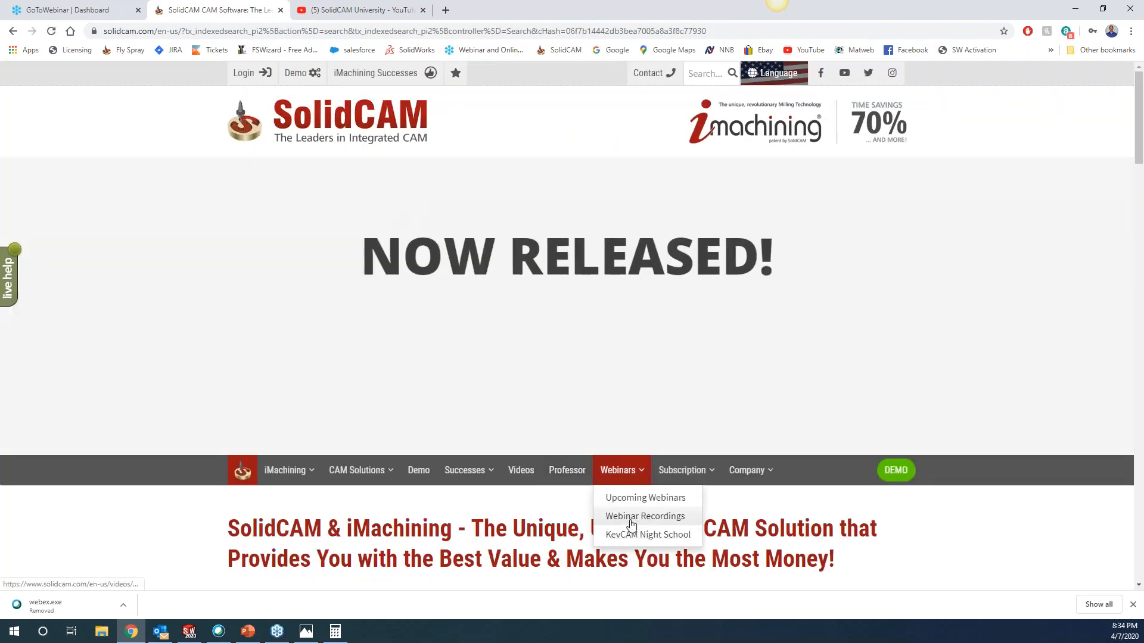
left_click(633, 535)
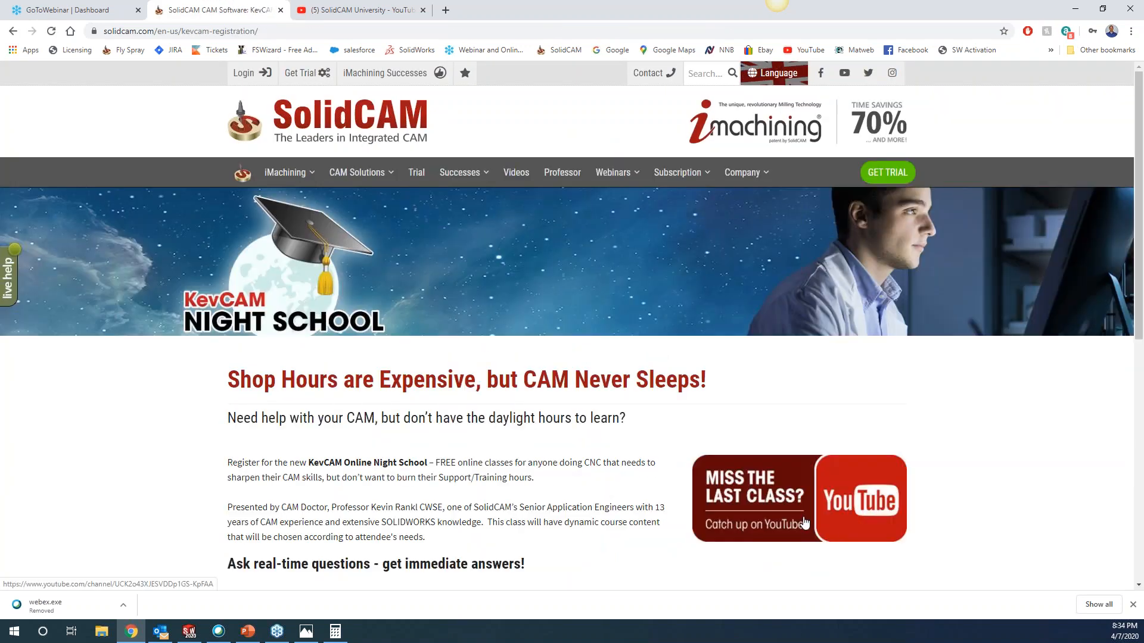
scroll(804, 523, "down", 4)
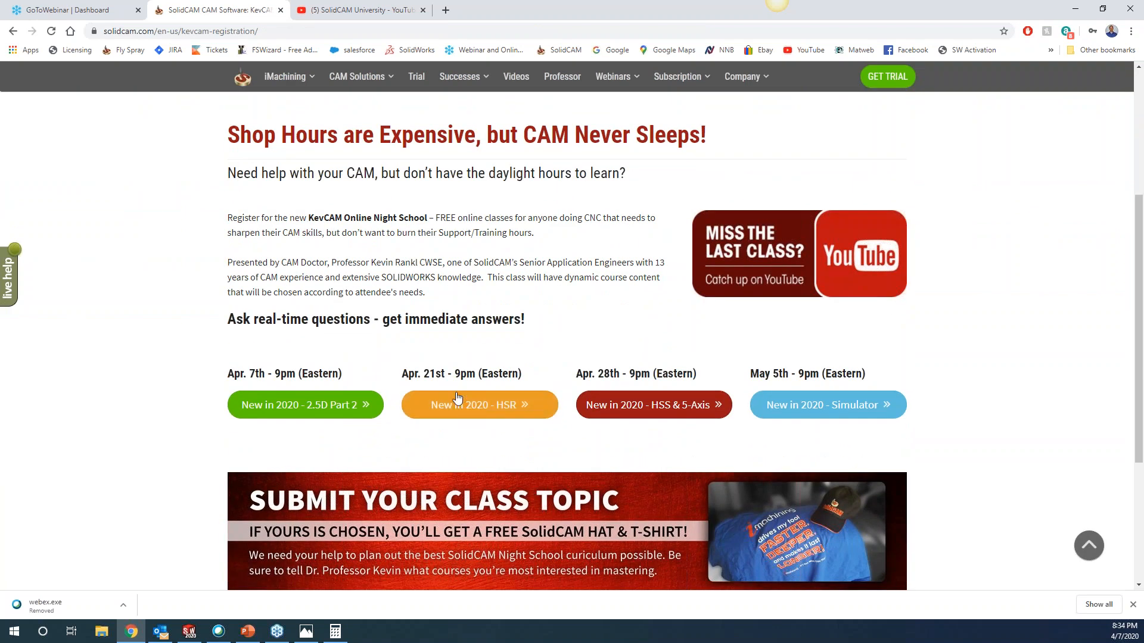